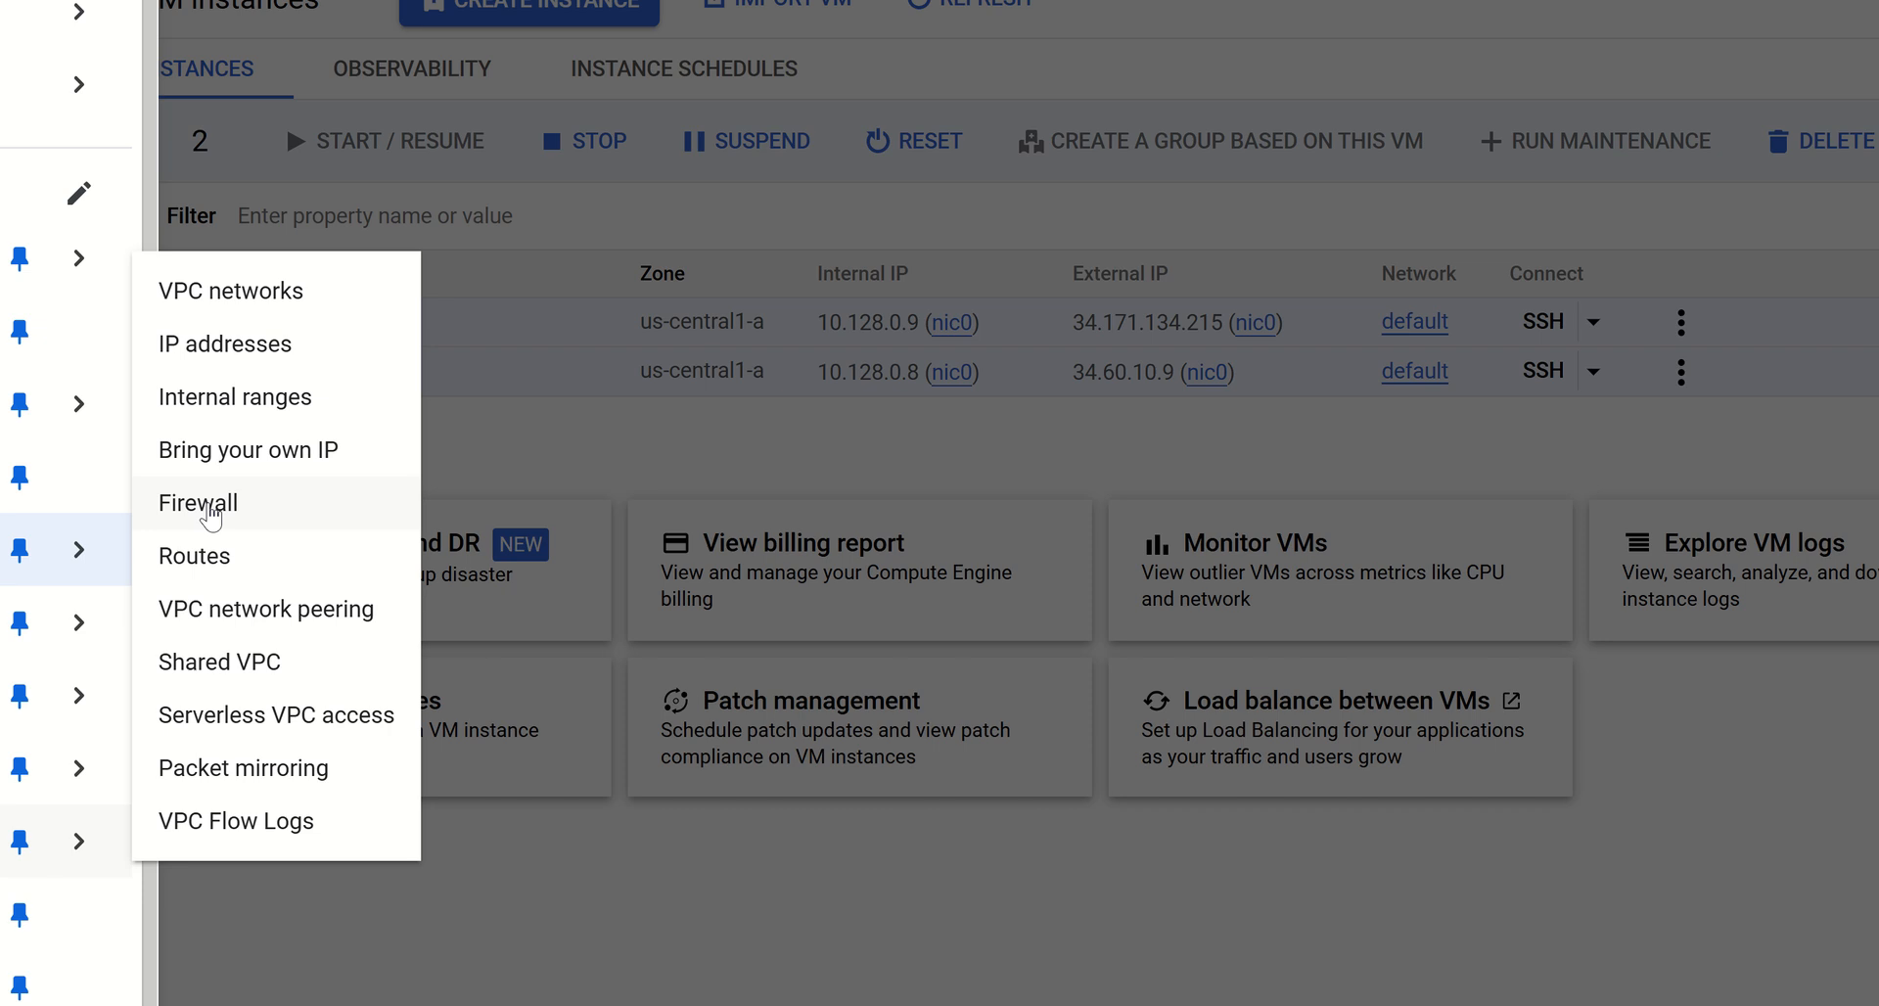
Open the VPC network's Firewall page and review the existing VPC firewall rules
left_click(210, 505)
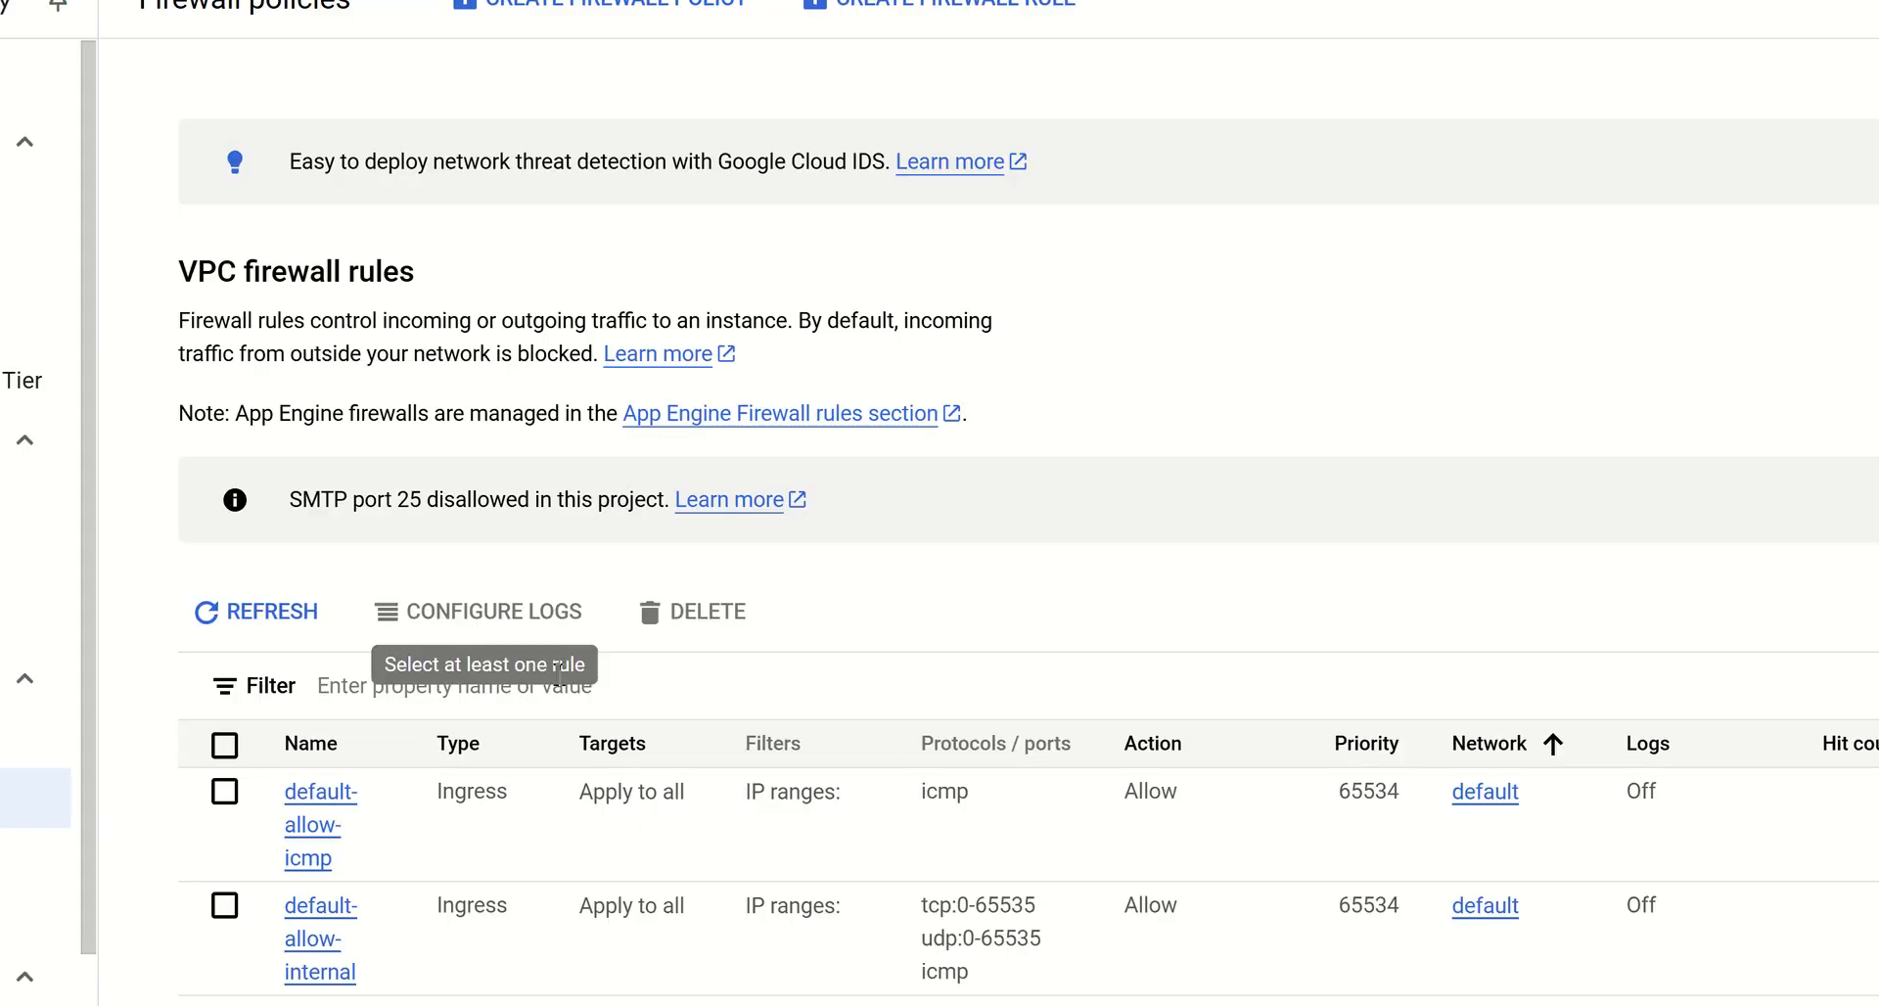
scroll(831, 734, "down", 6)
scroll(831, 729, "up", 2)
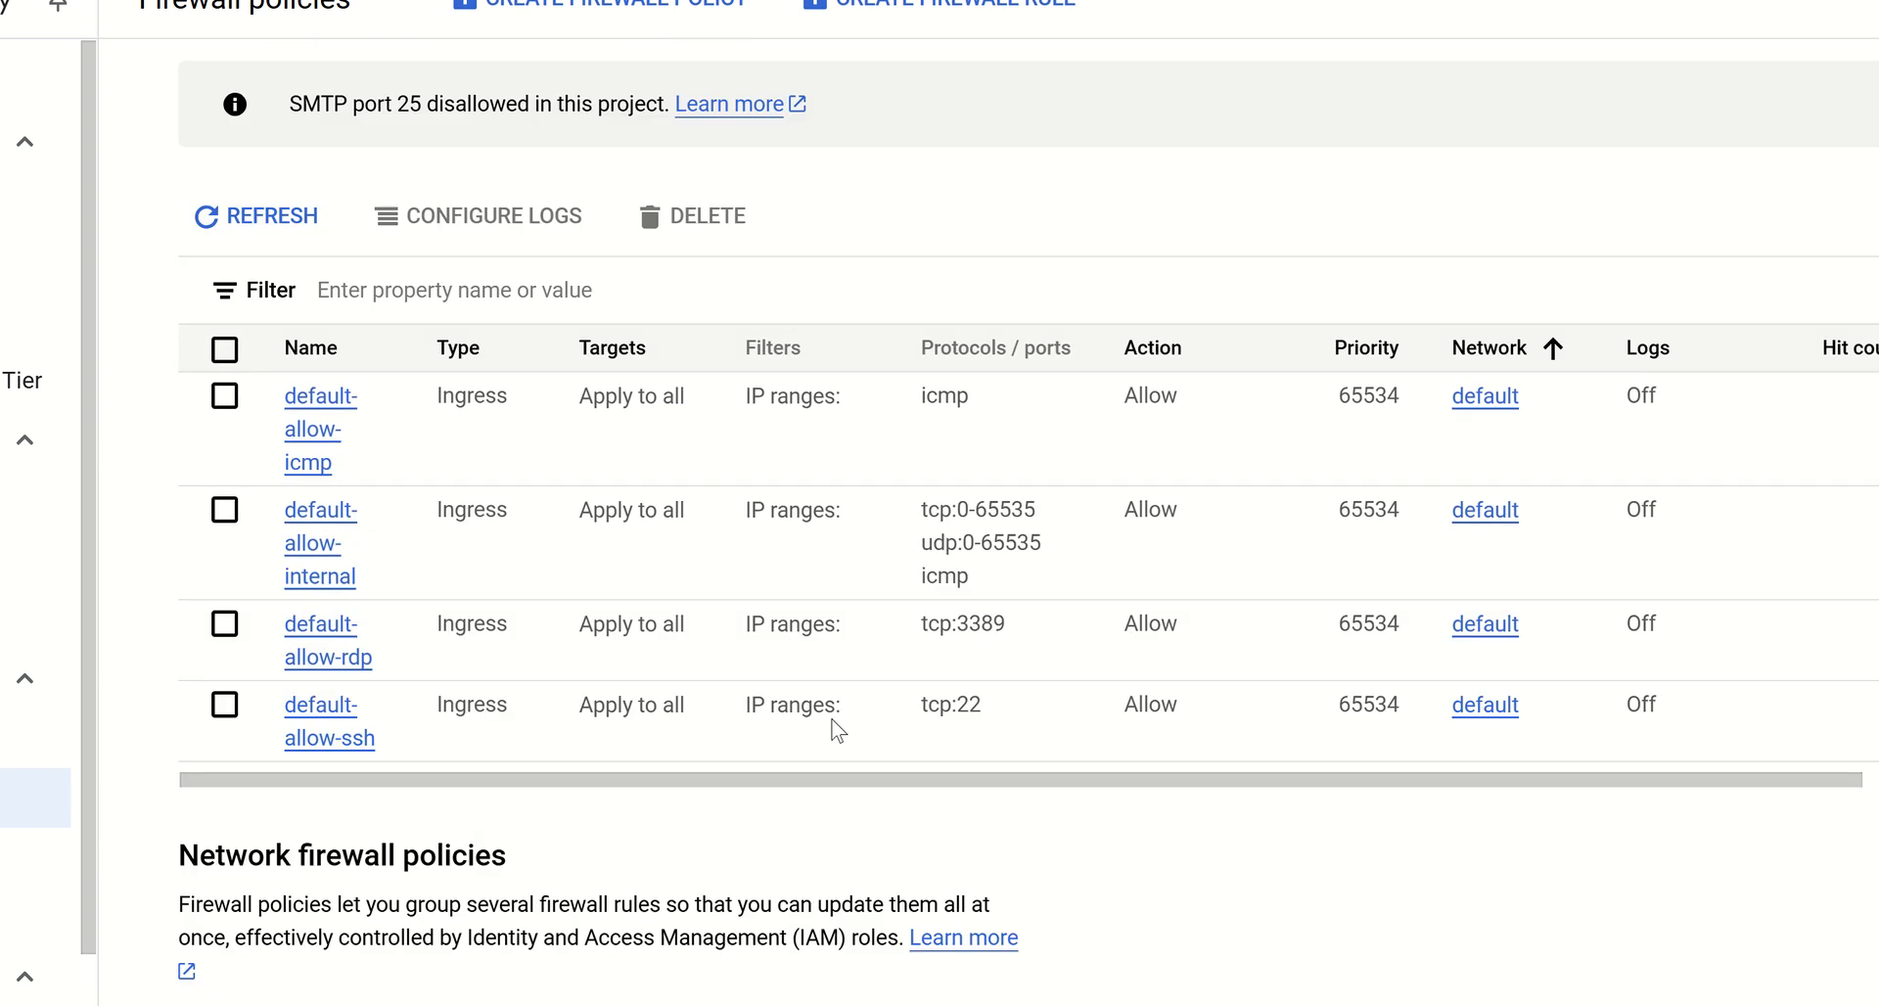
scroll(776, 558, "down", 2)
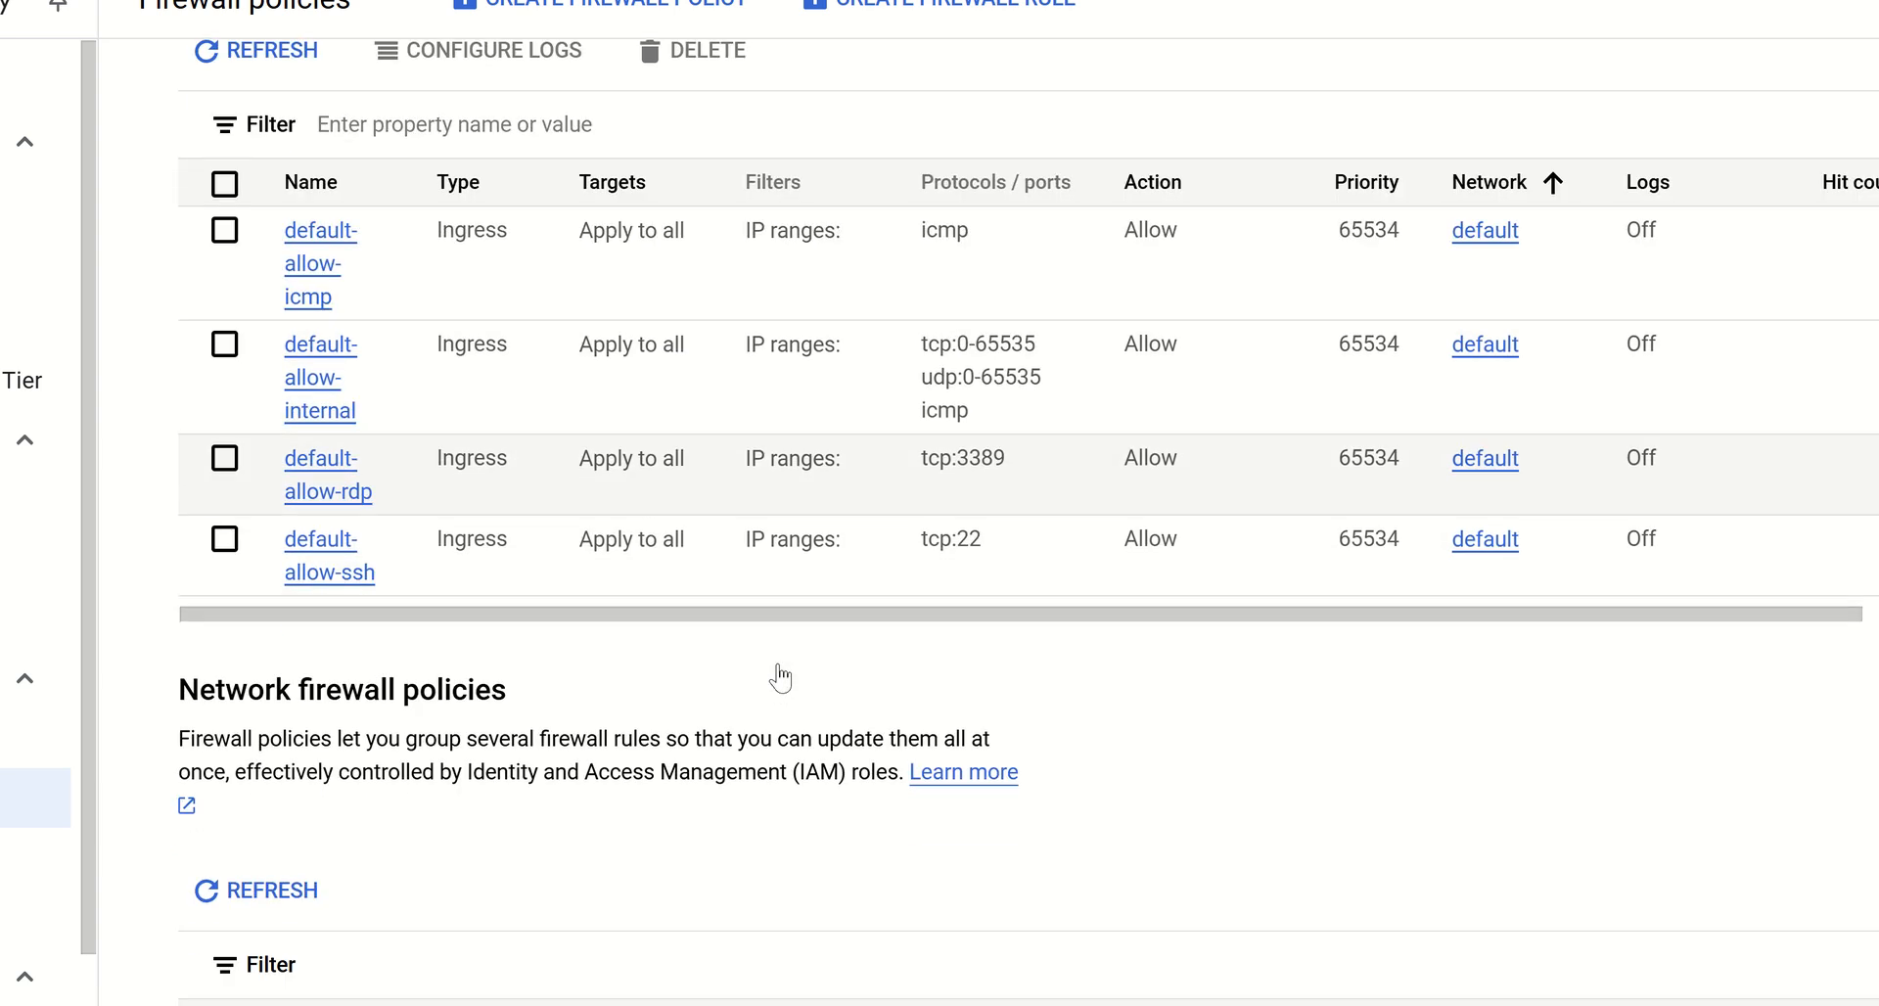
scroll(774, 607, "up", 6)
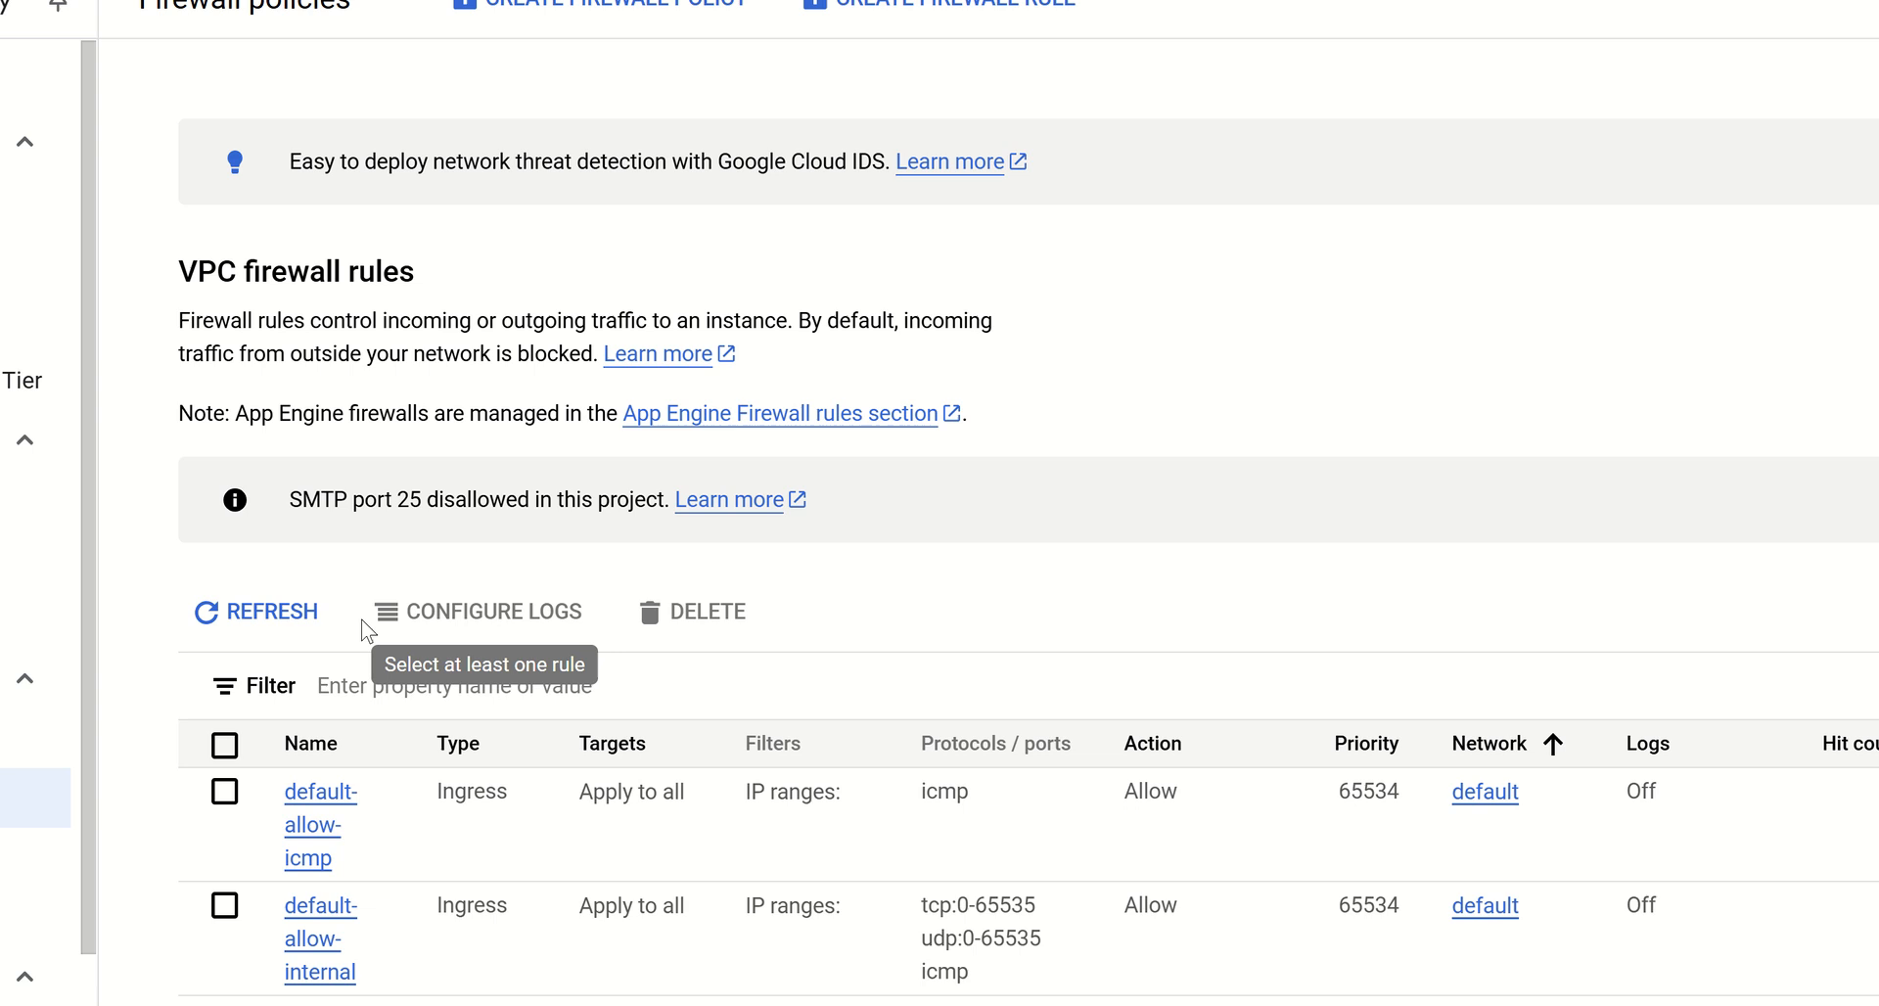
scroll(767, 679, "down", 5)
scroll(765, 680, "up", 4)
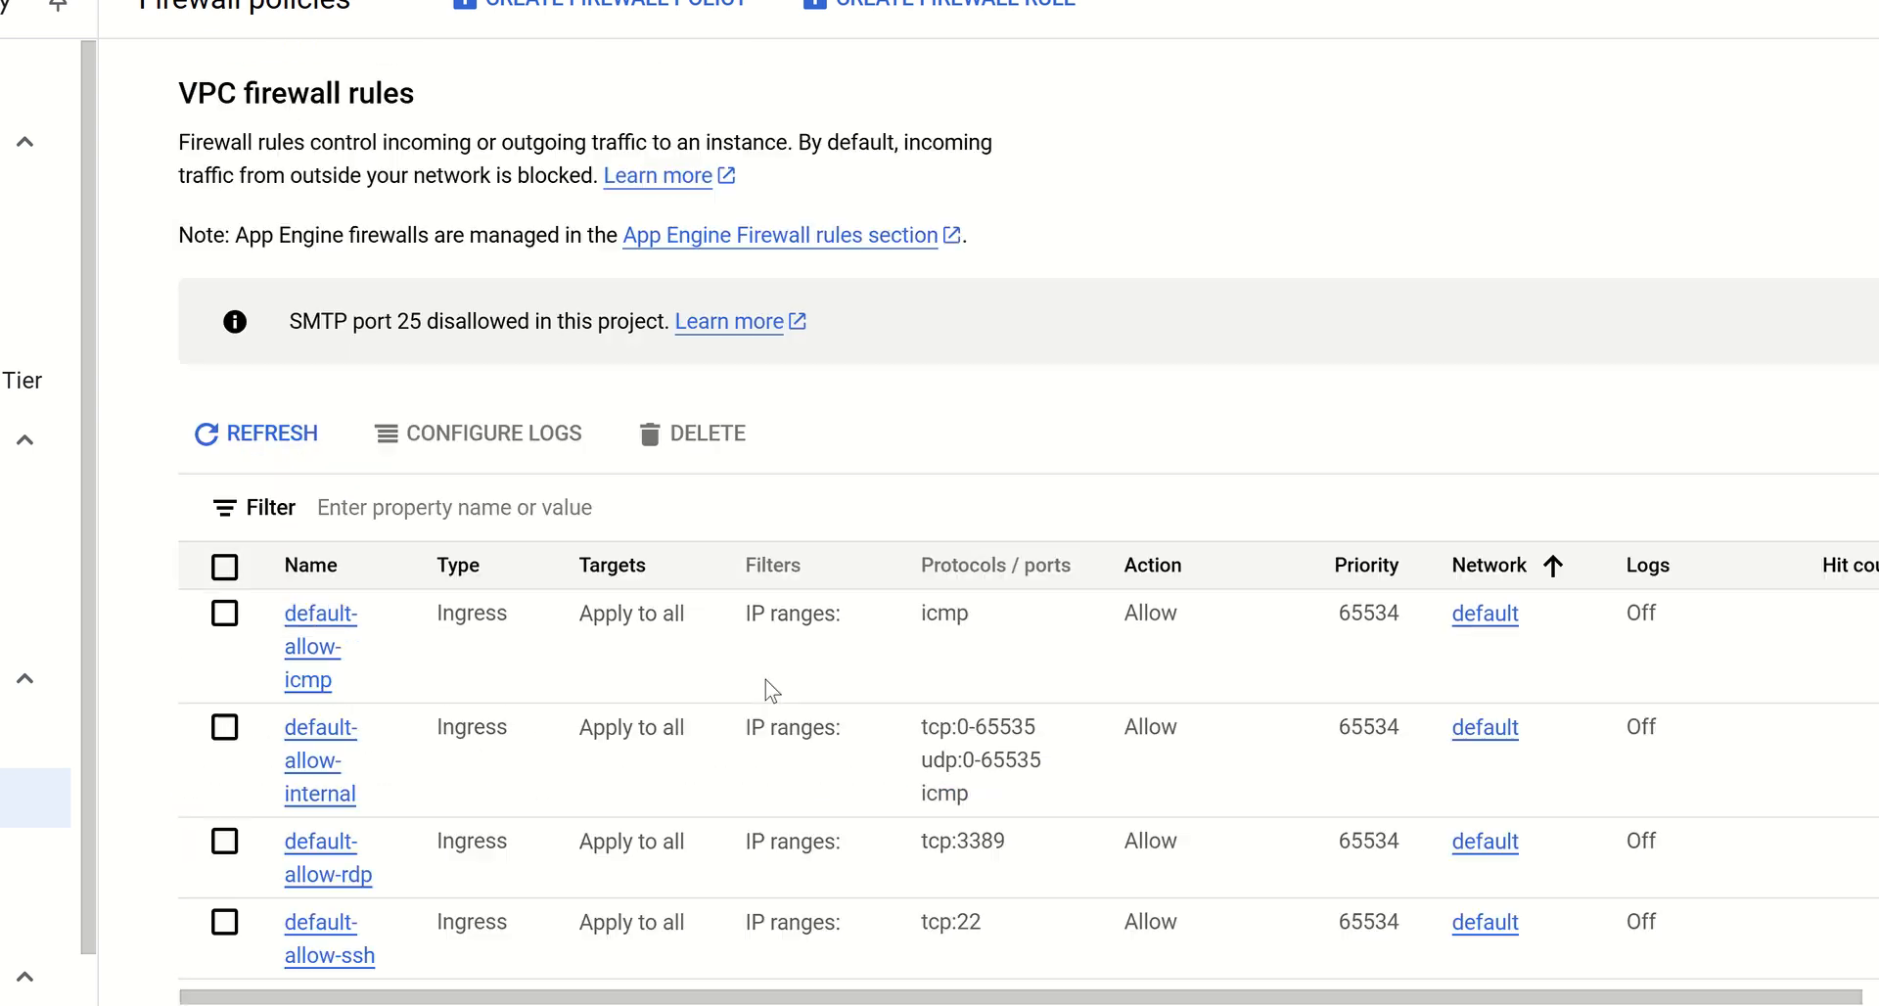
scroll(766, 679, "down", 4)
scroll(765, 679, "up", 5)
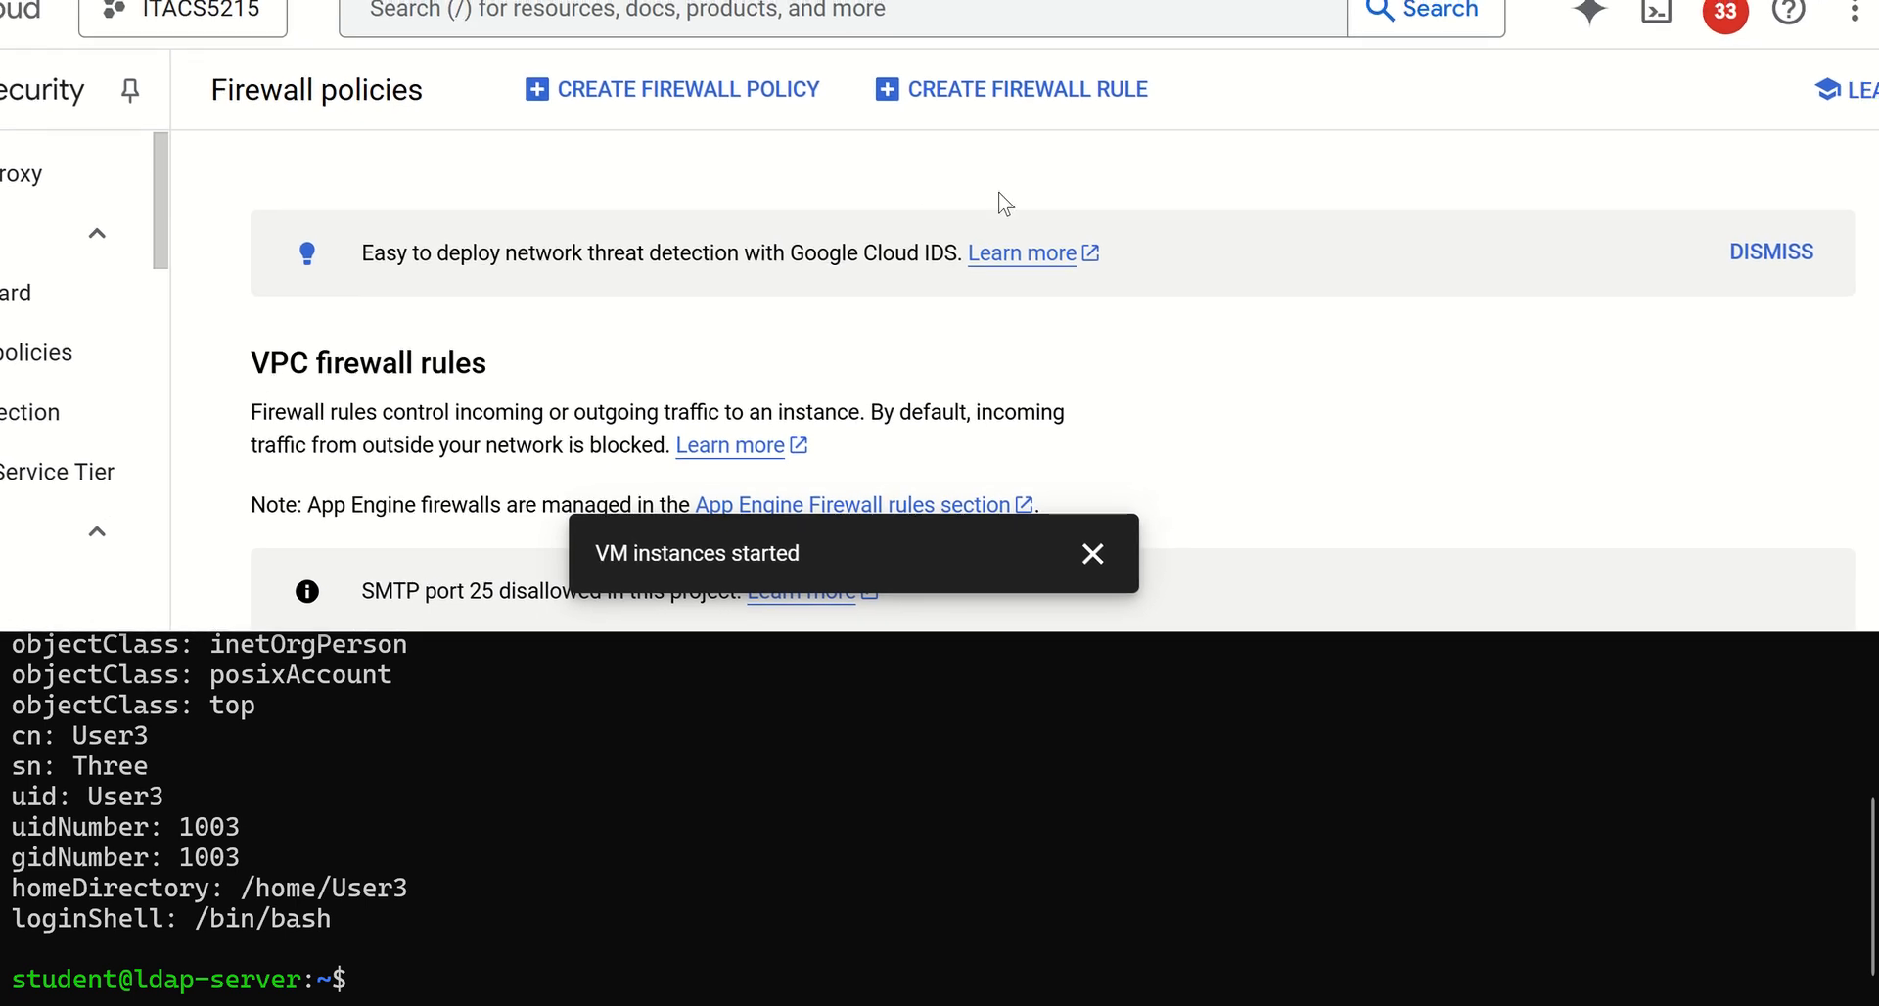
Start a new VPC firewall rule and name it ldap
left_click(1006, 114)
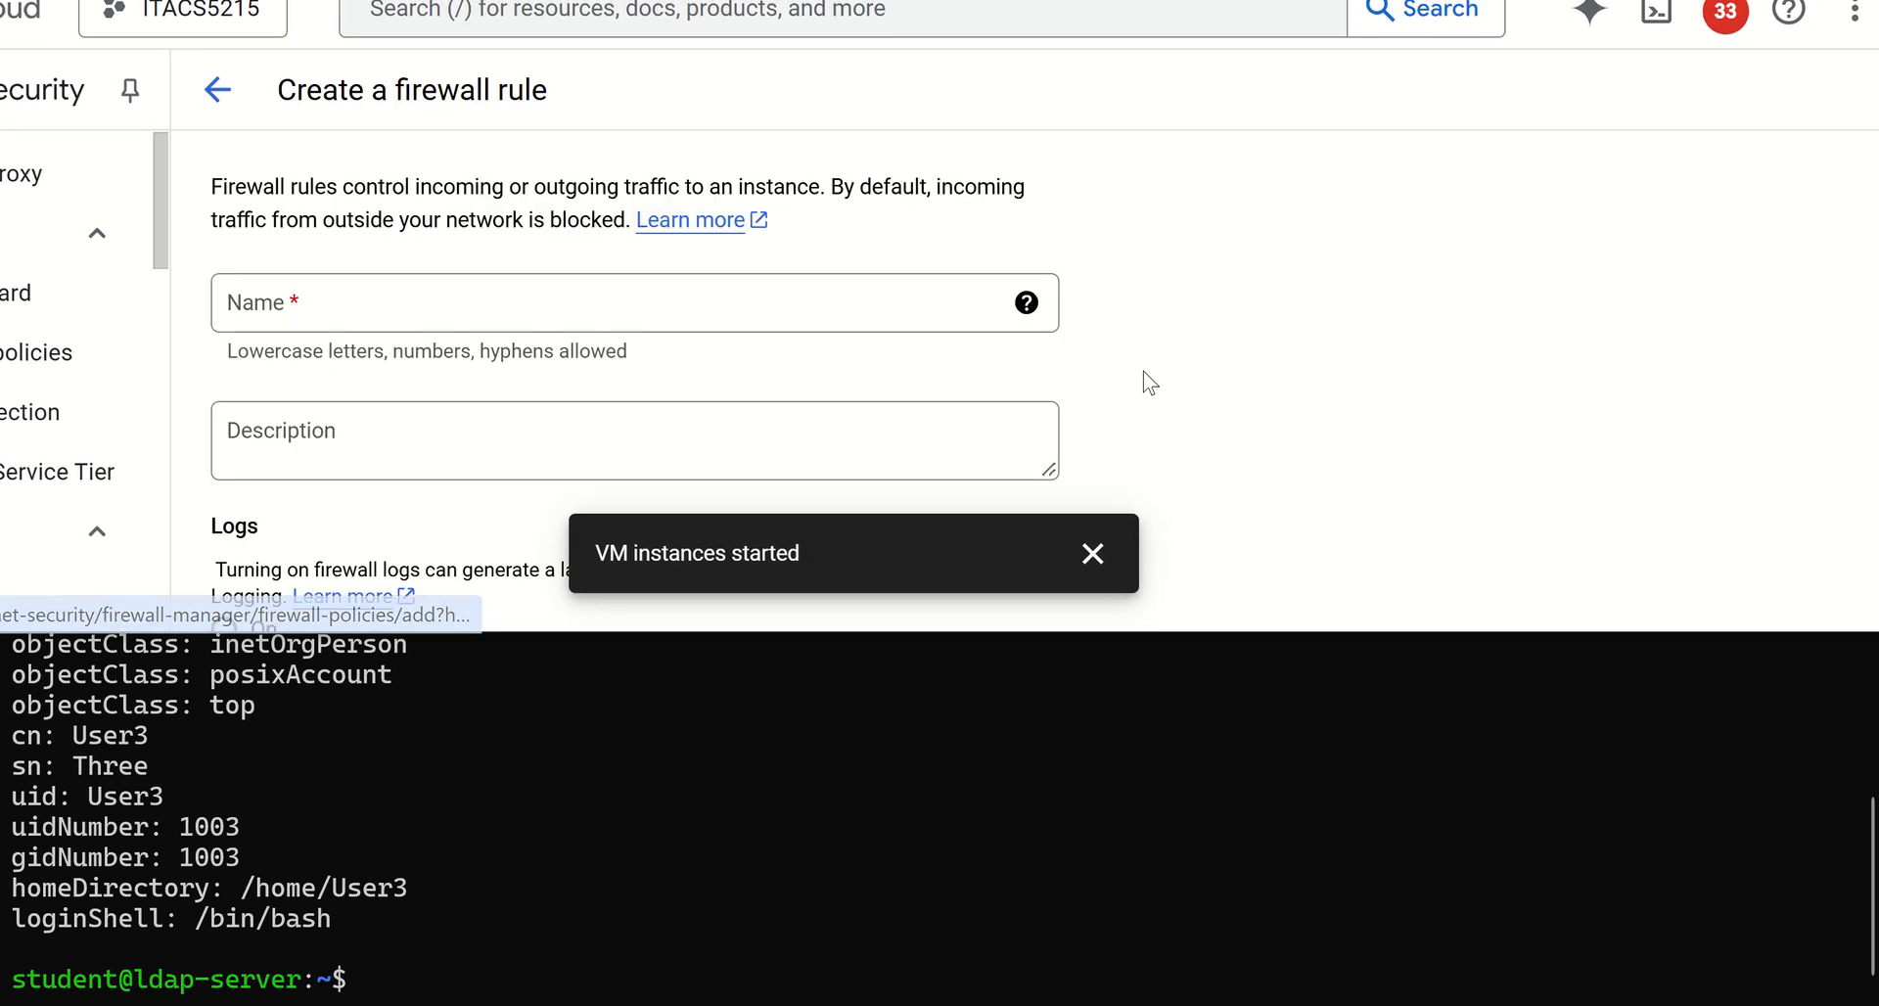
left_click(544, 308)
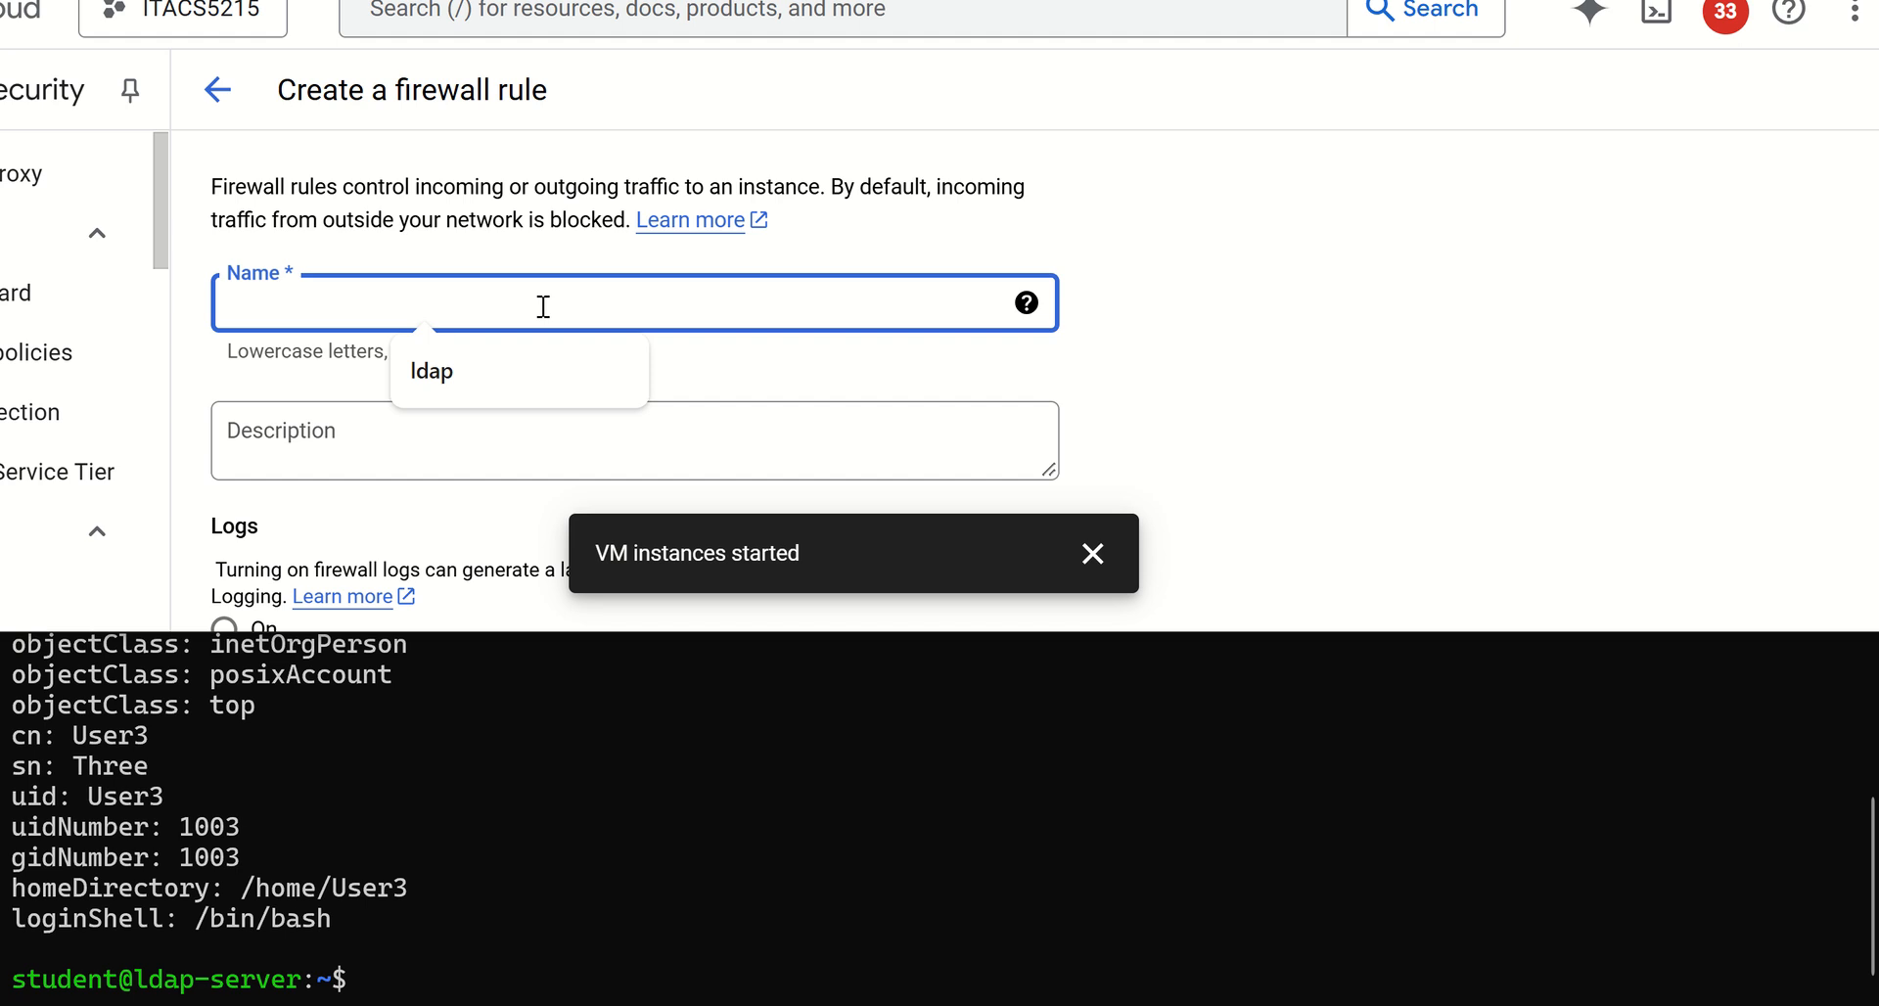
left_click(520, 372)
Apply the firewall rule to all instances in the network, with 0.0.0.0/0 as the source IPv4 range
scroll(620, 382, "down", 5)
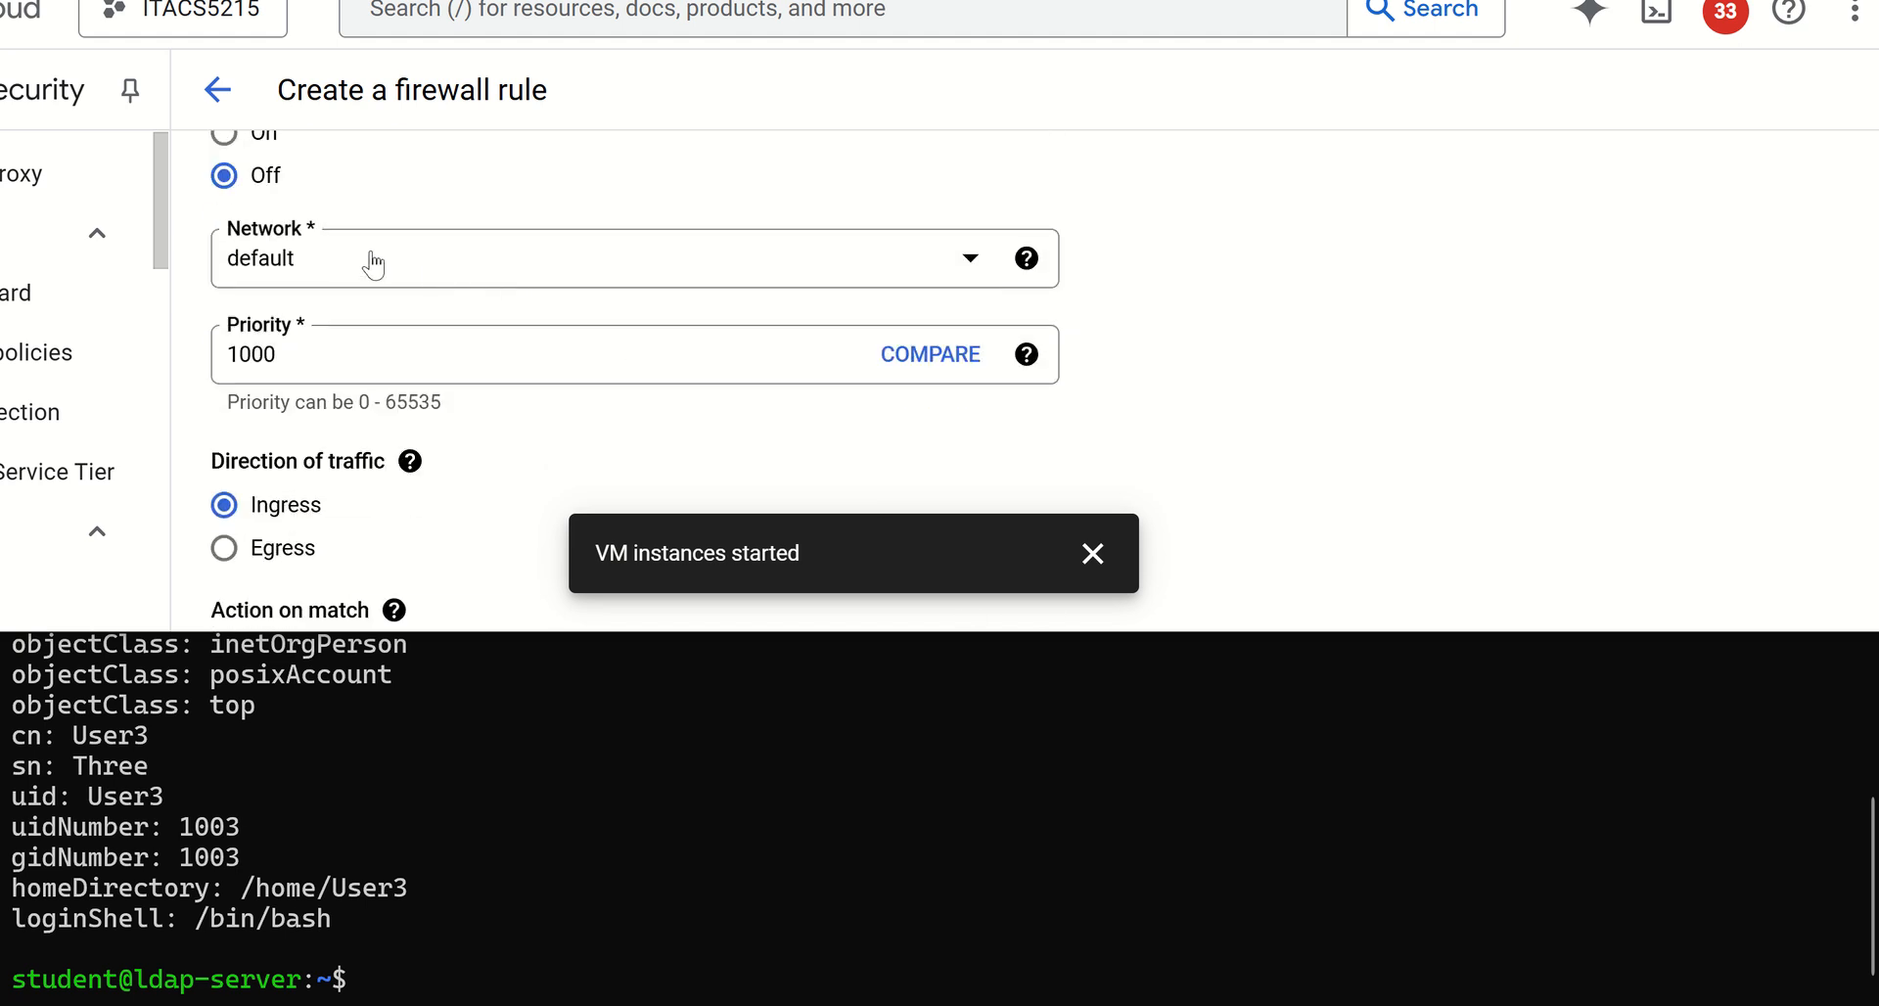
scroll(422, 372, "down", 5)
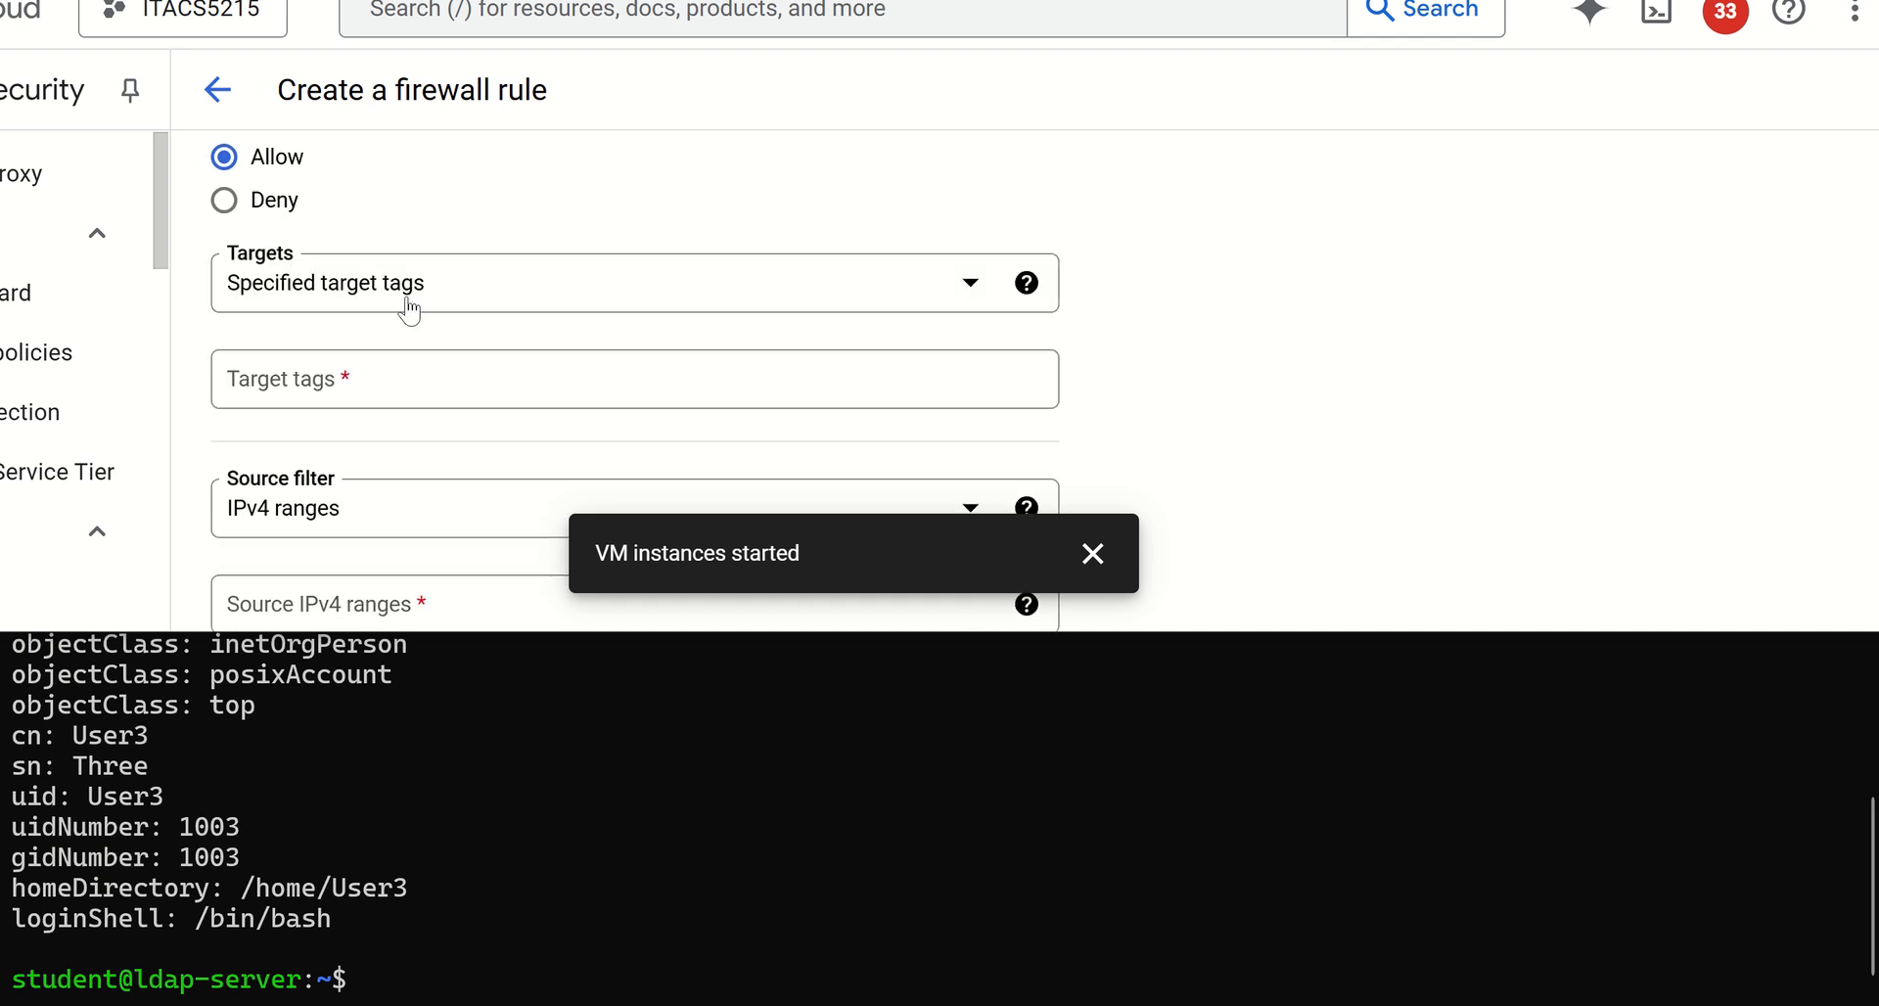
left_click(466, 299)
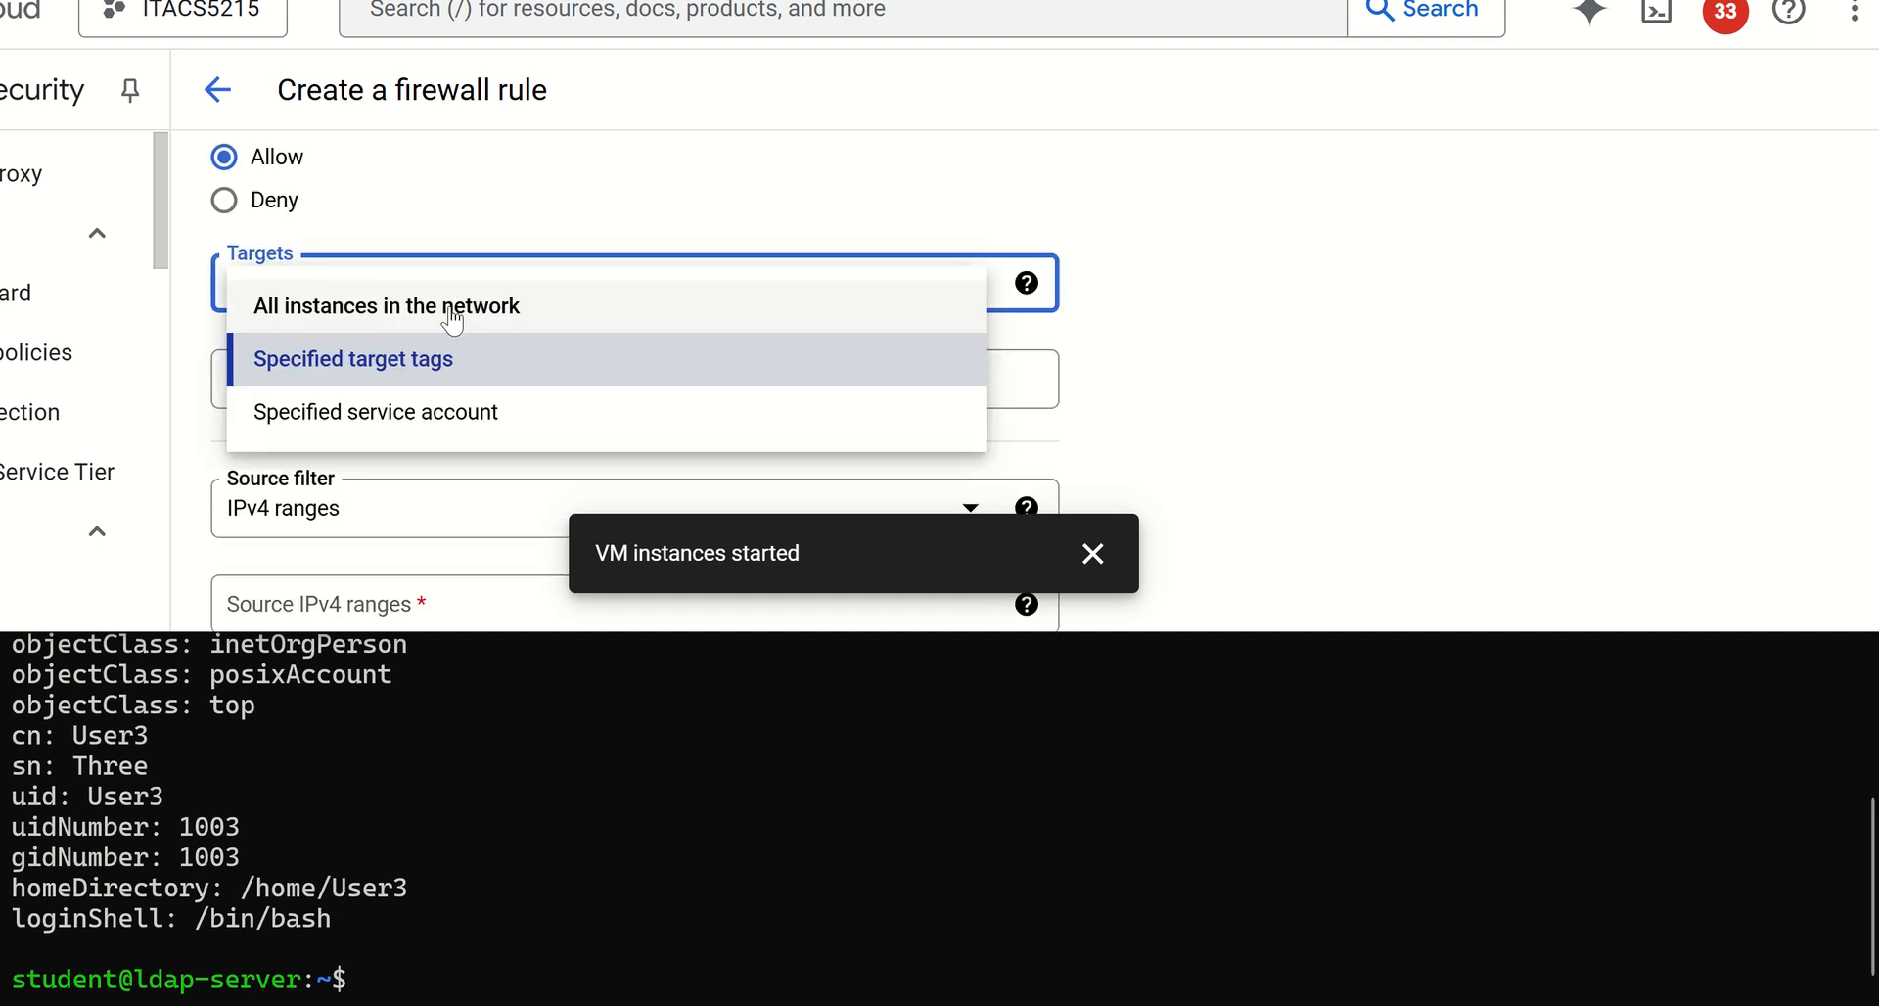
left_click(456, 305)
scroll(432, 407, "down", 3)
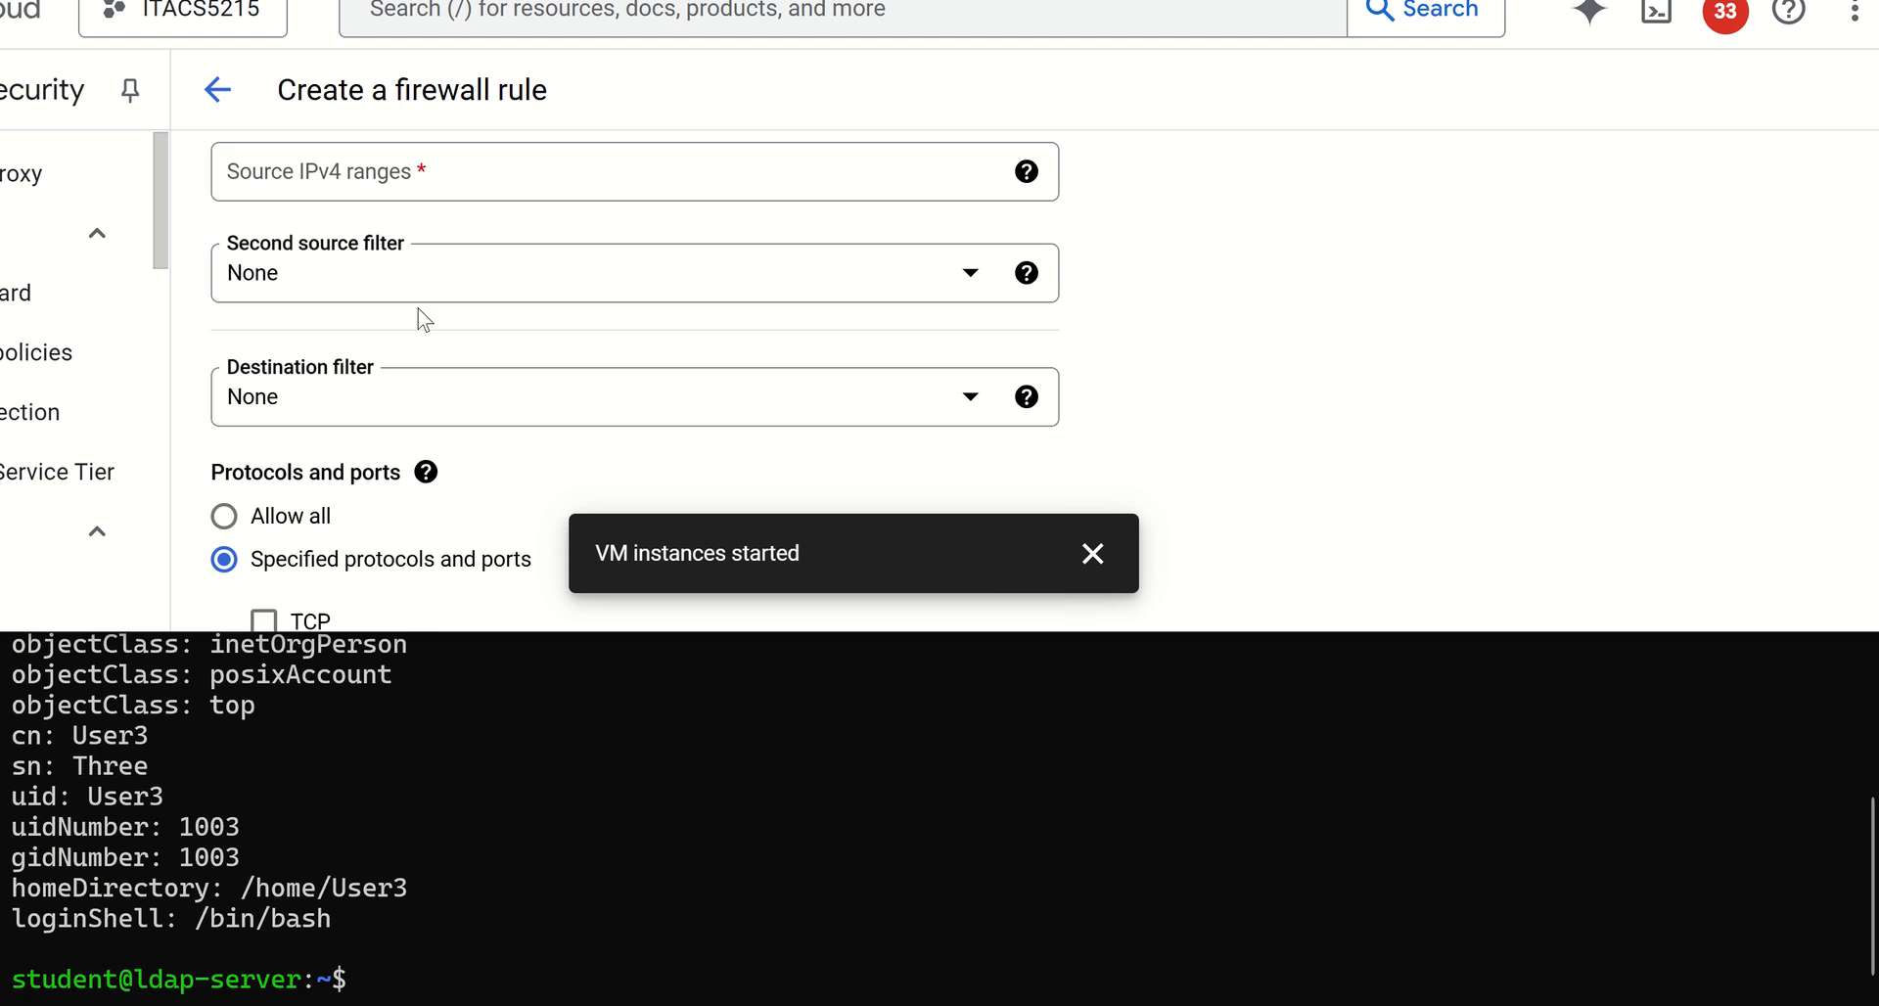
left_click(471, 157)
type("0.0.0.0")
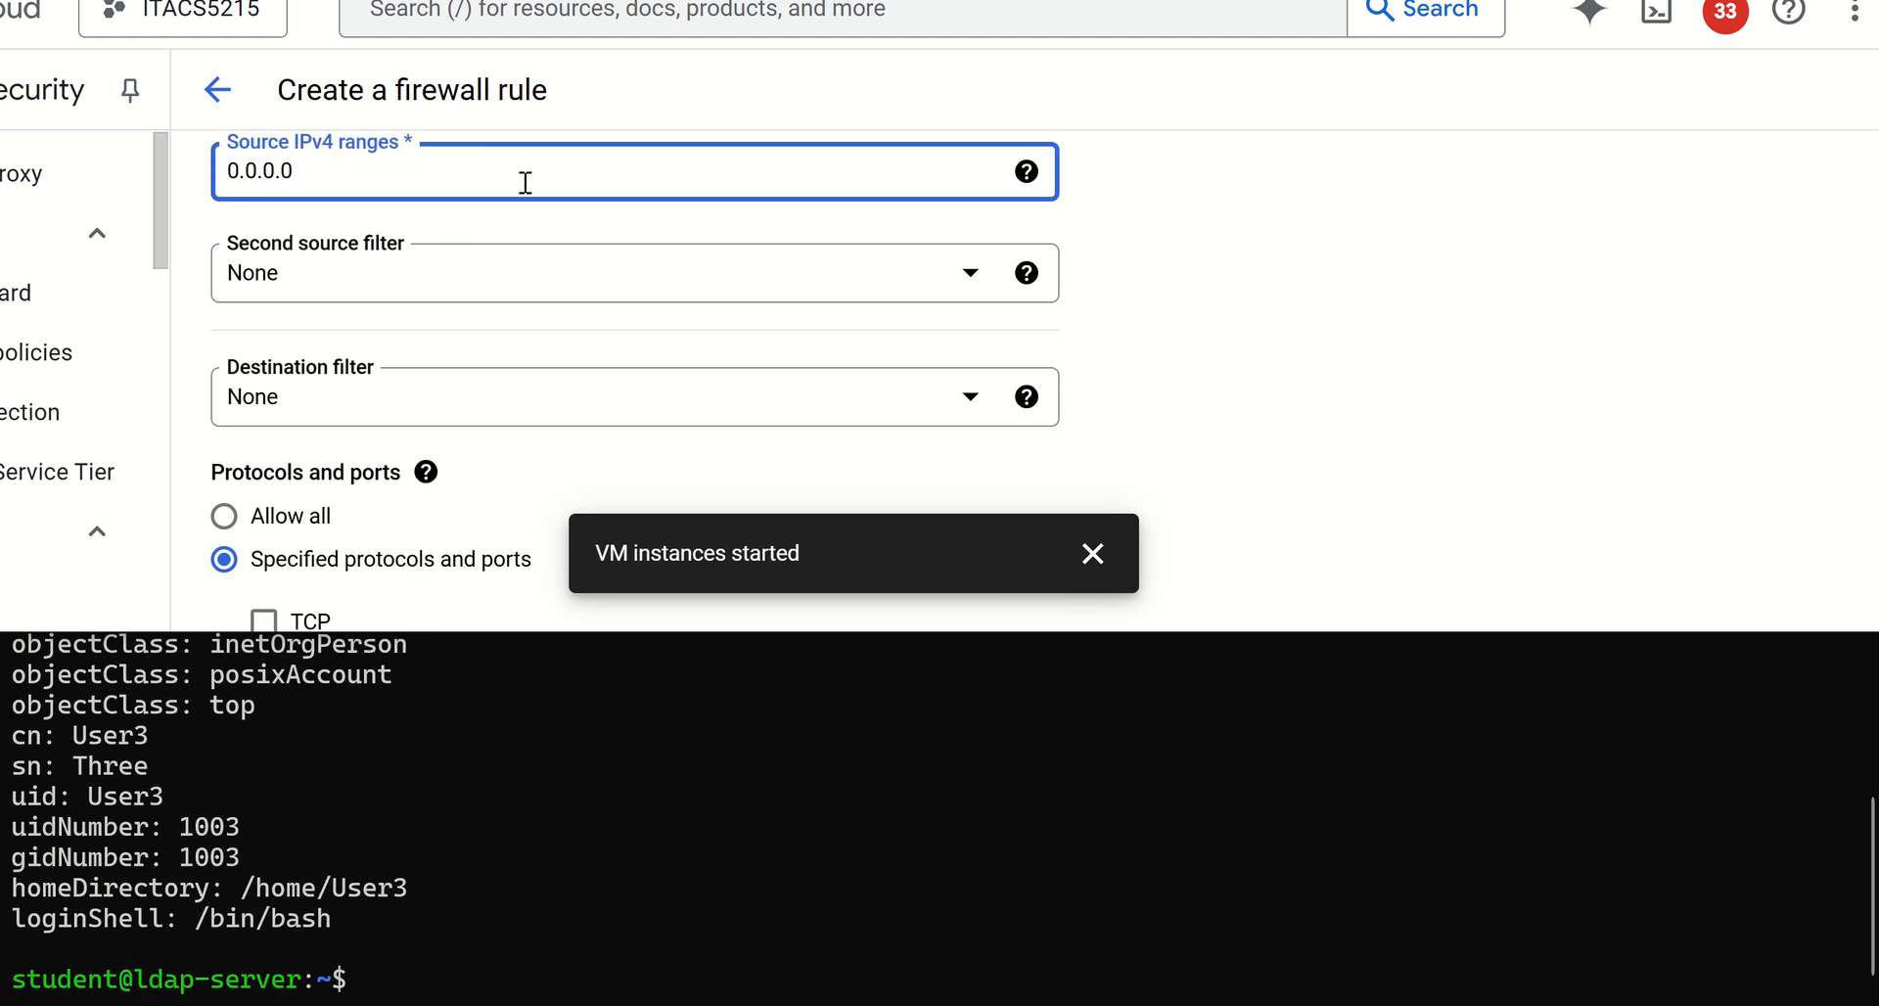
type("/0")
Enable TCP under the rule's specified protocols and ports, with port 389
scroll(582, 284, "down", 5)
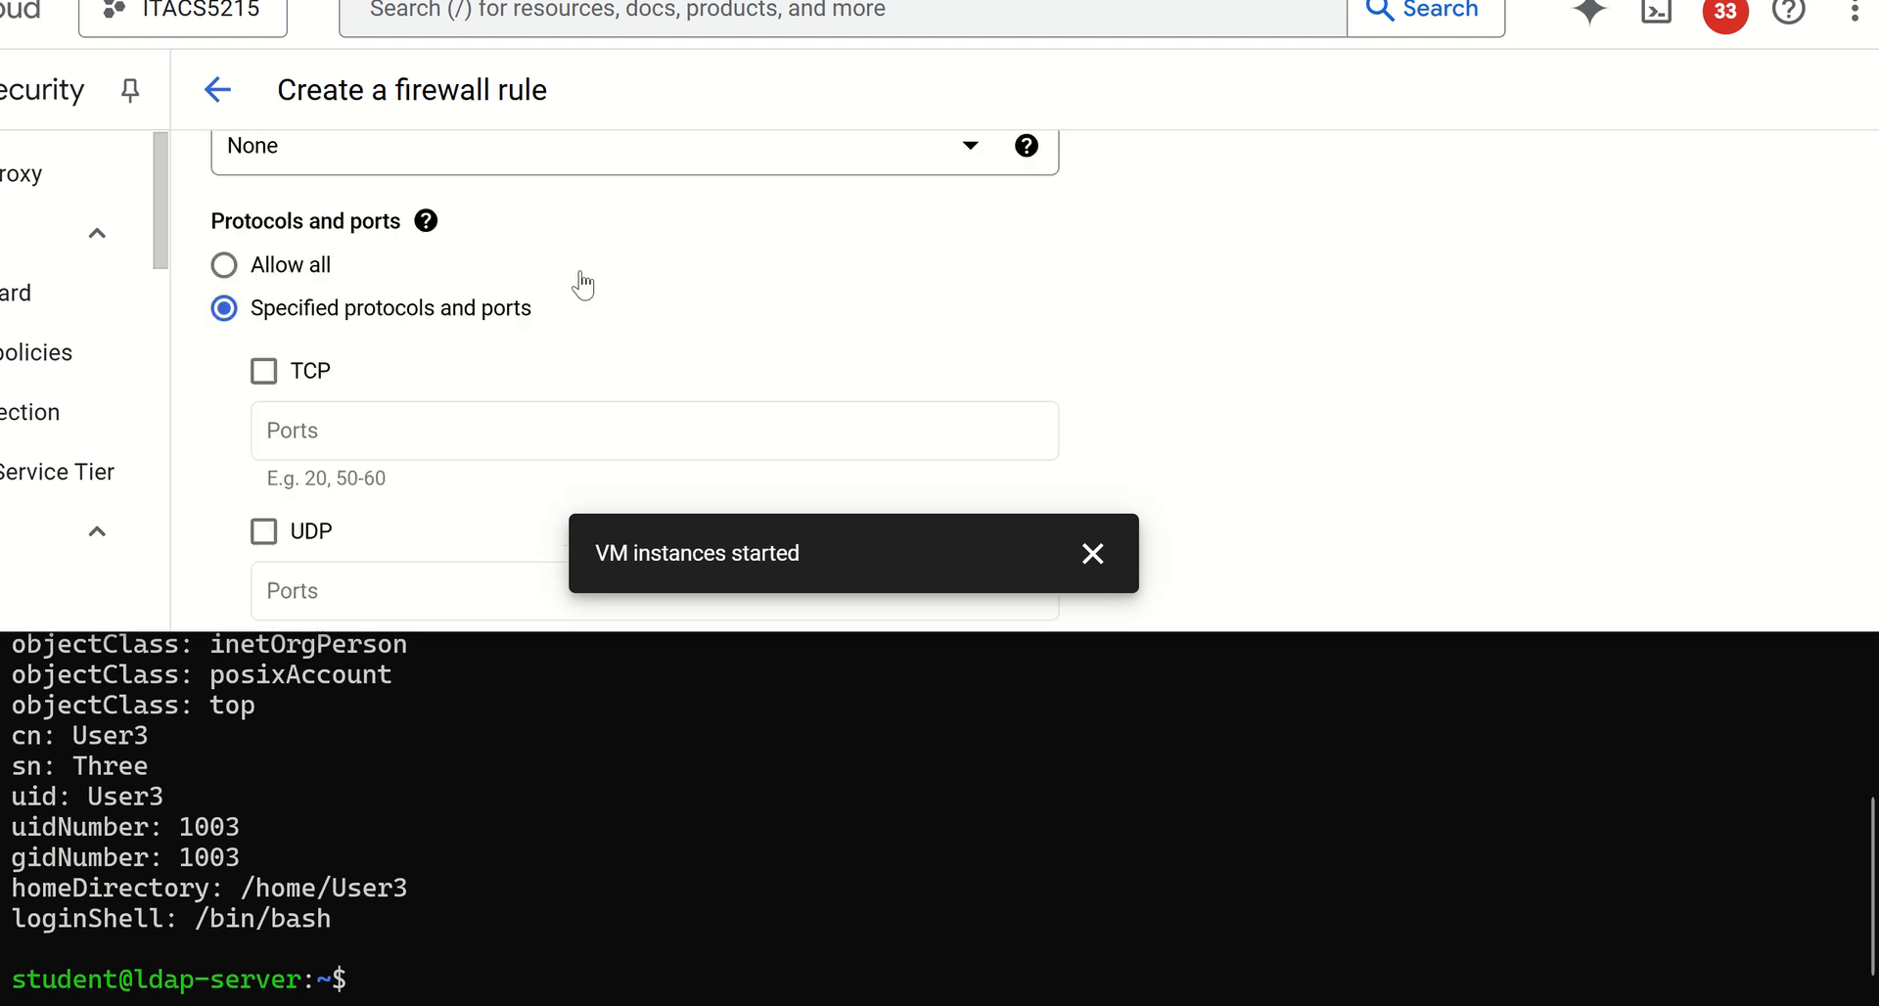
scroll(349, 246, "up", 2)
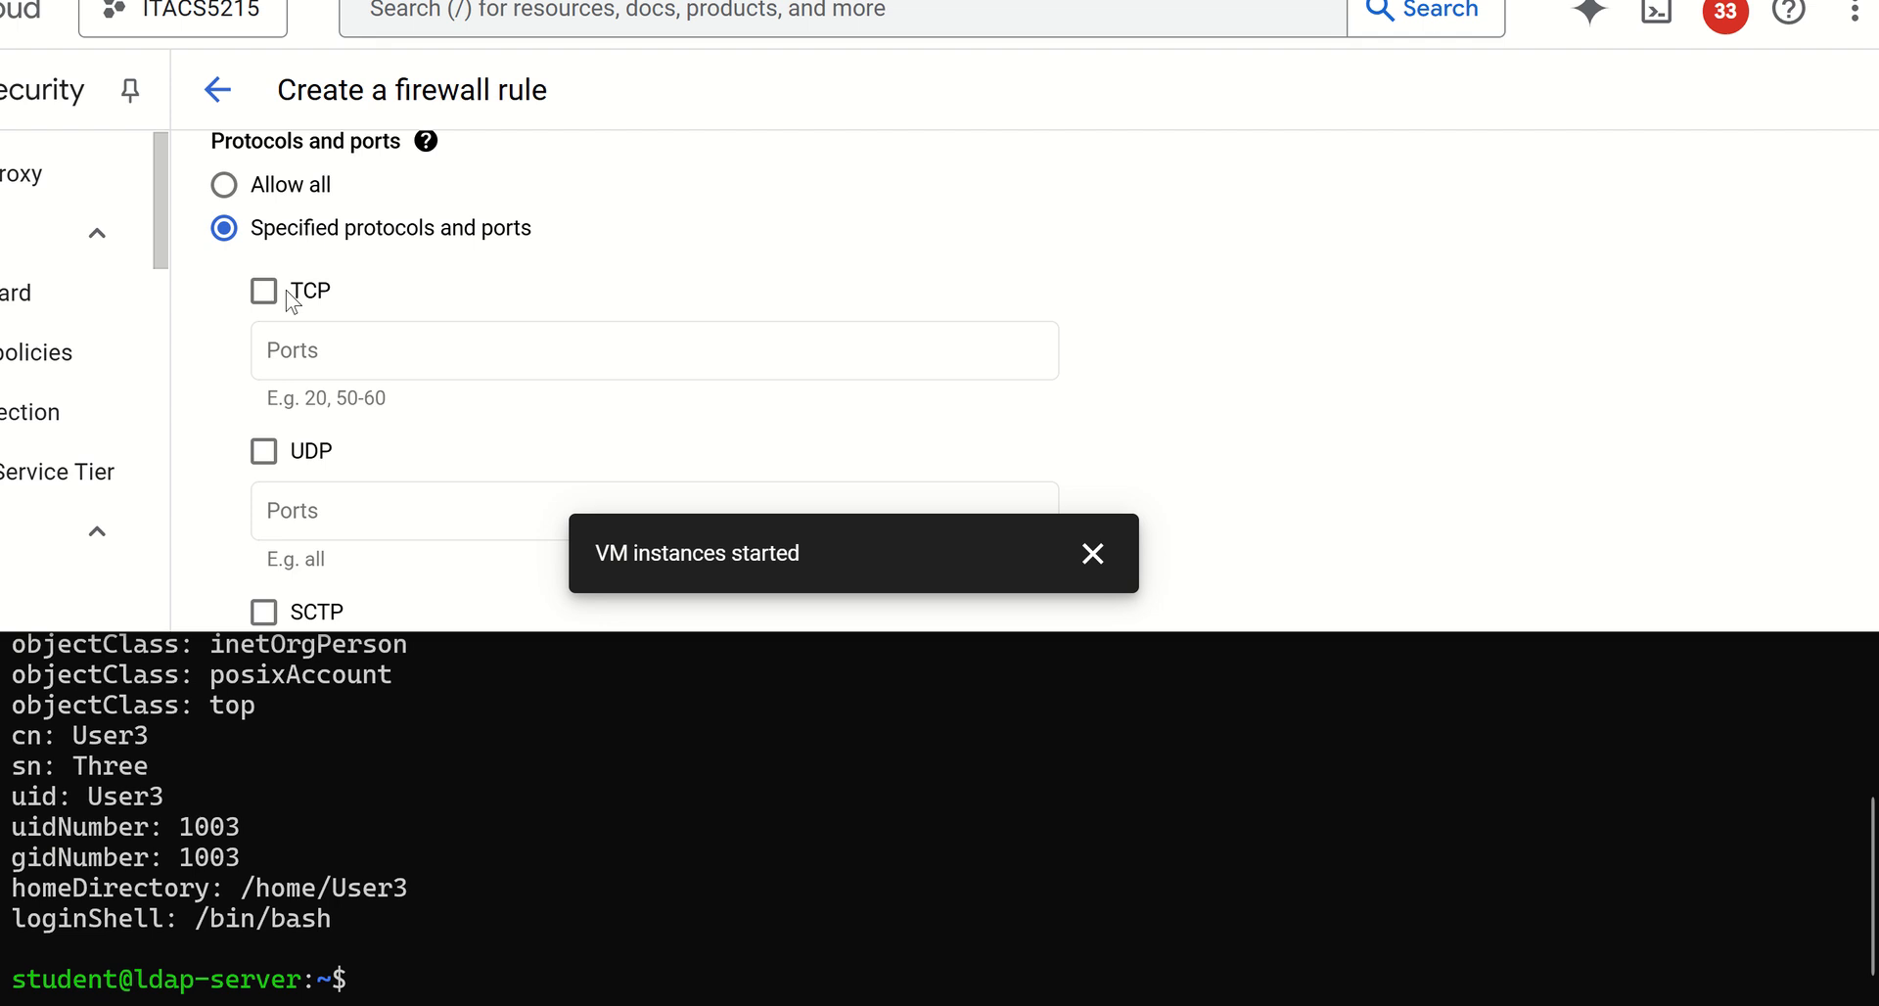
left_click(267, 292)
left_click(378, 351)
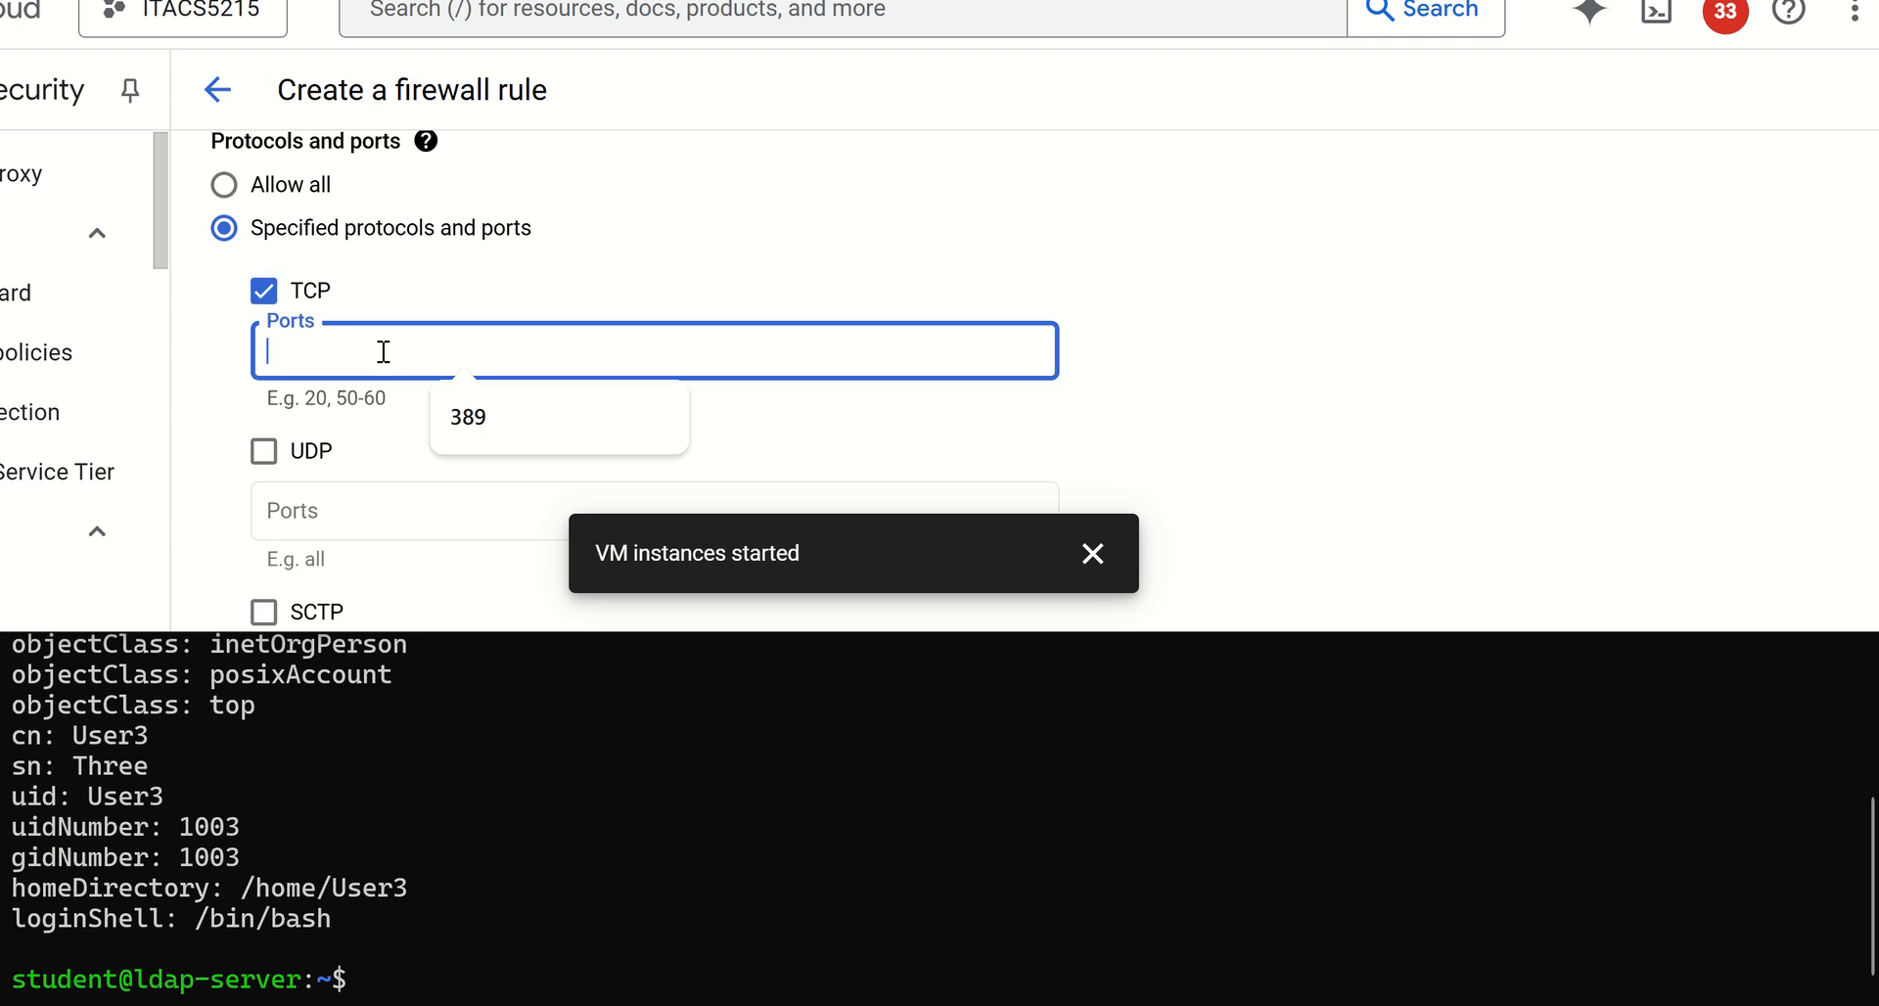
left_click(545, 424)
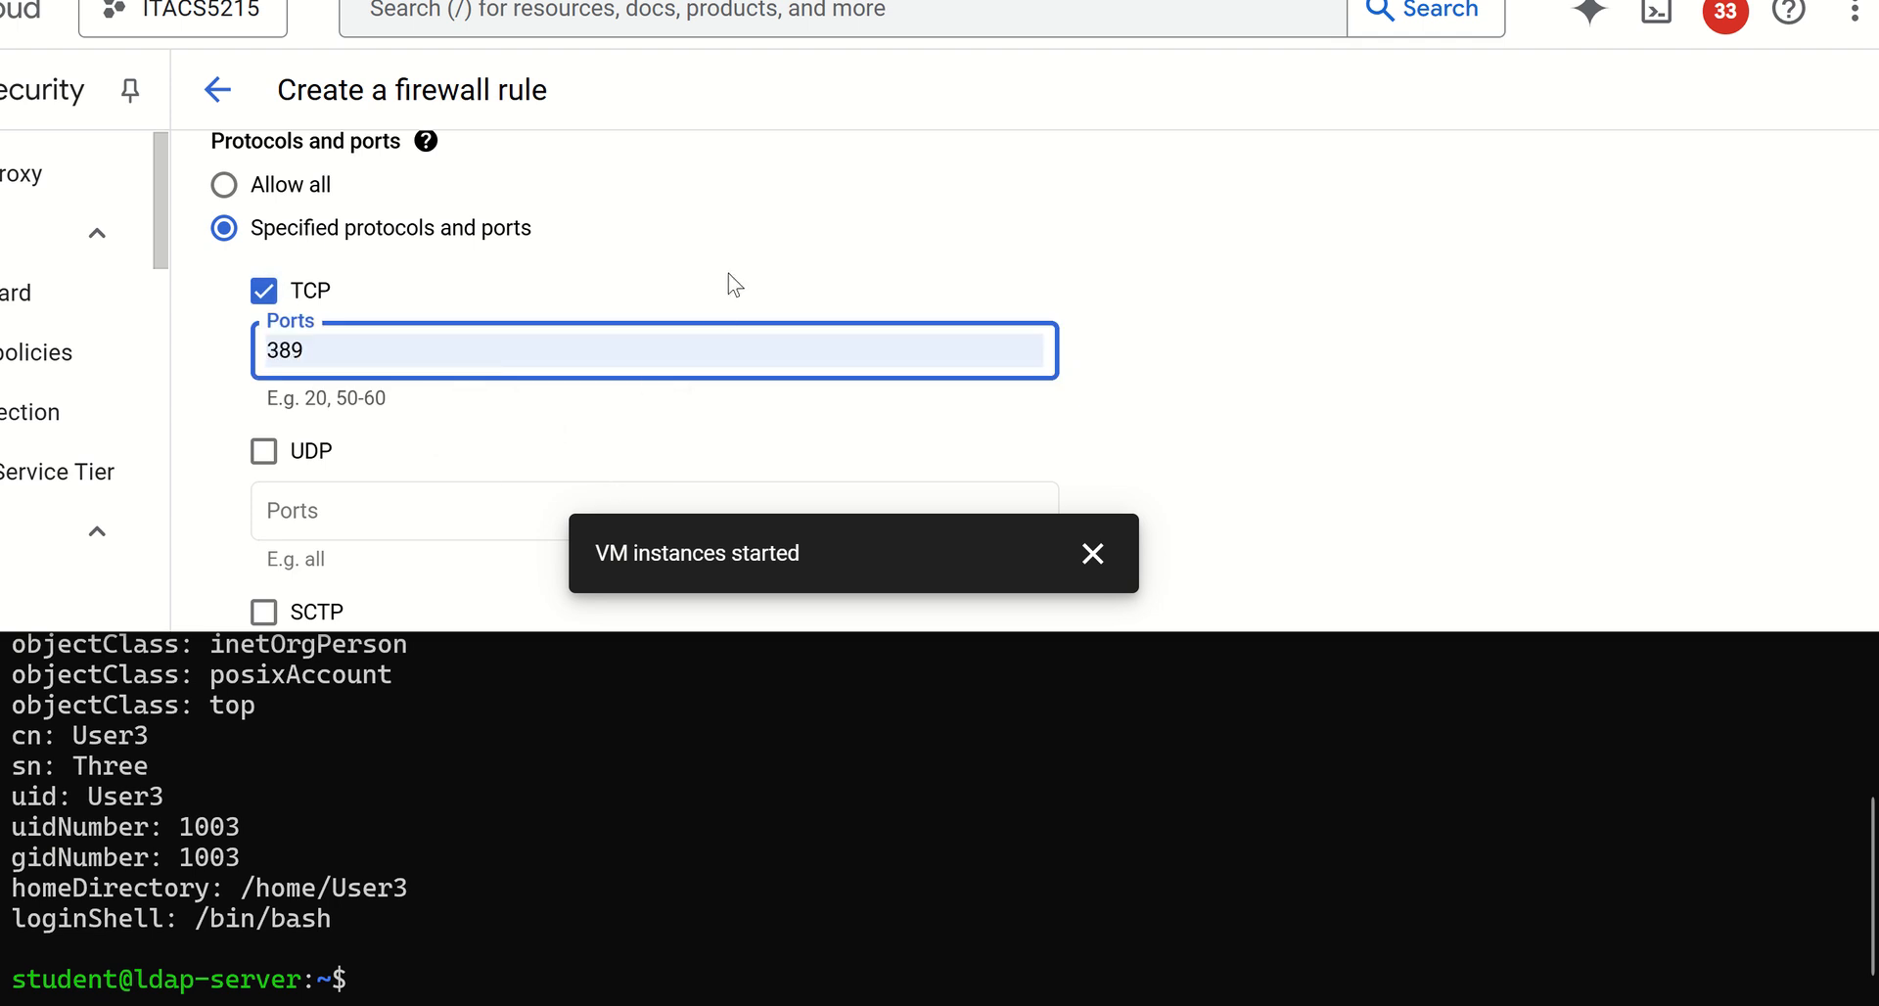
Create the ldap firewall rule and check it in the list of VPC firewall rules
scroll(734, 285, "down", 5)
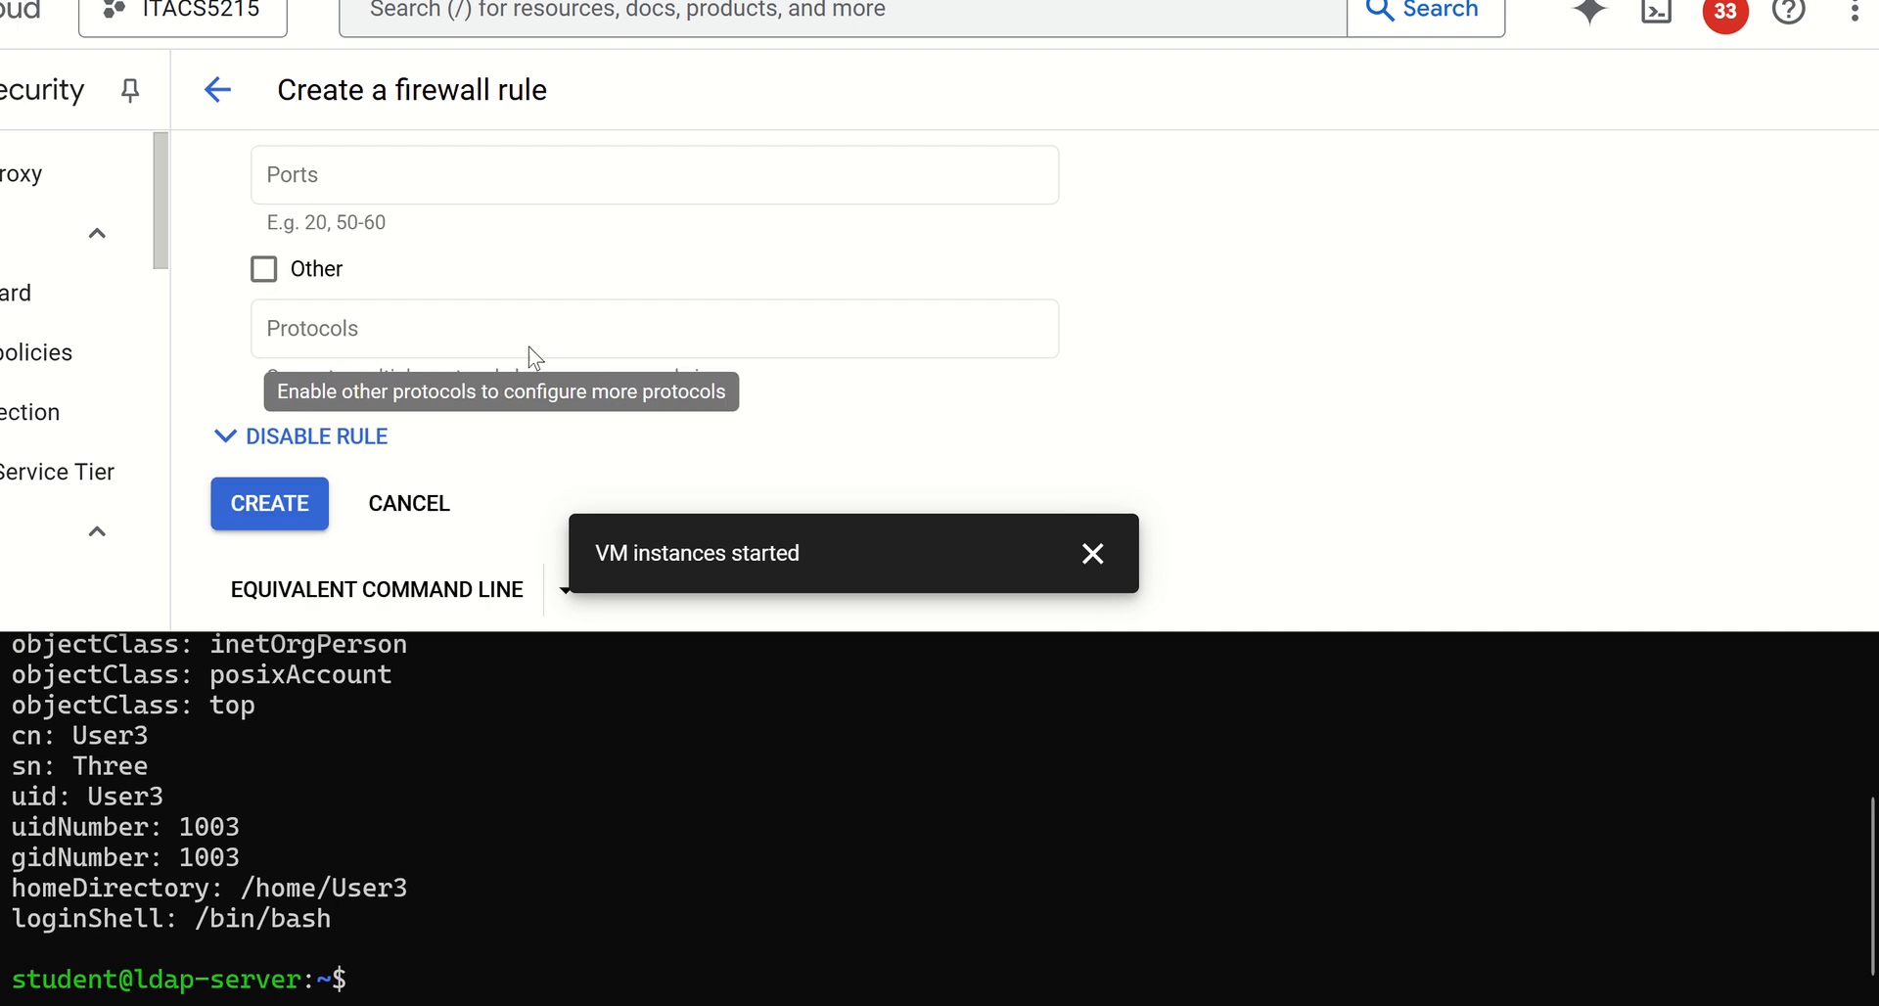
scroll(440, 392, "down", 1)
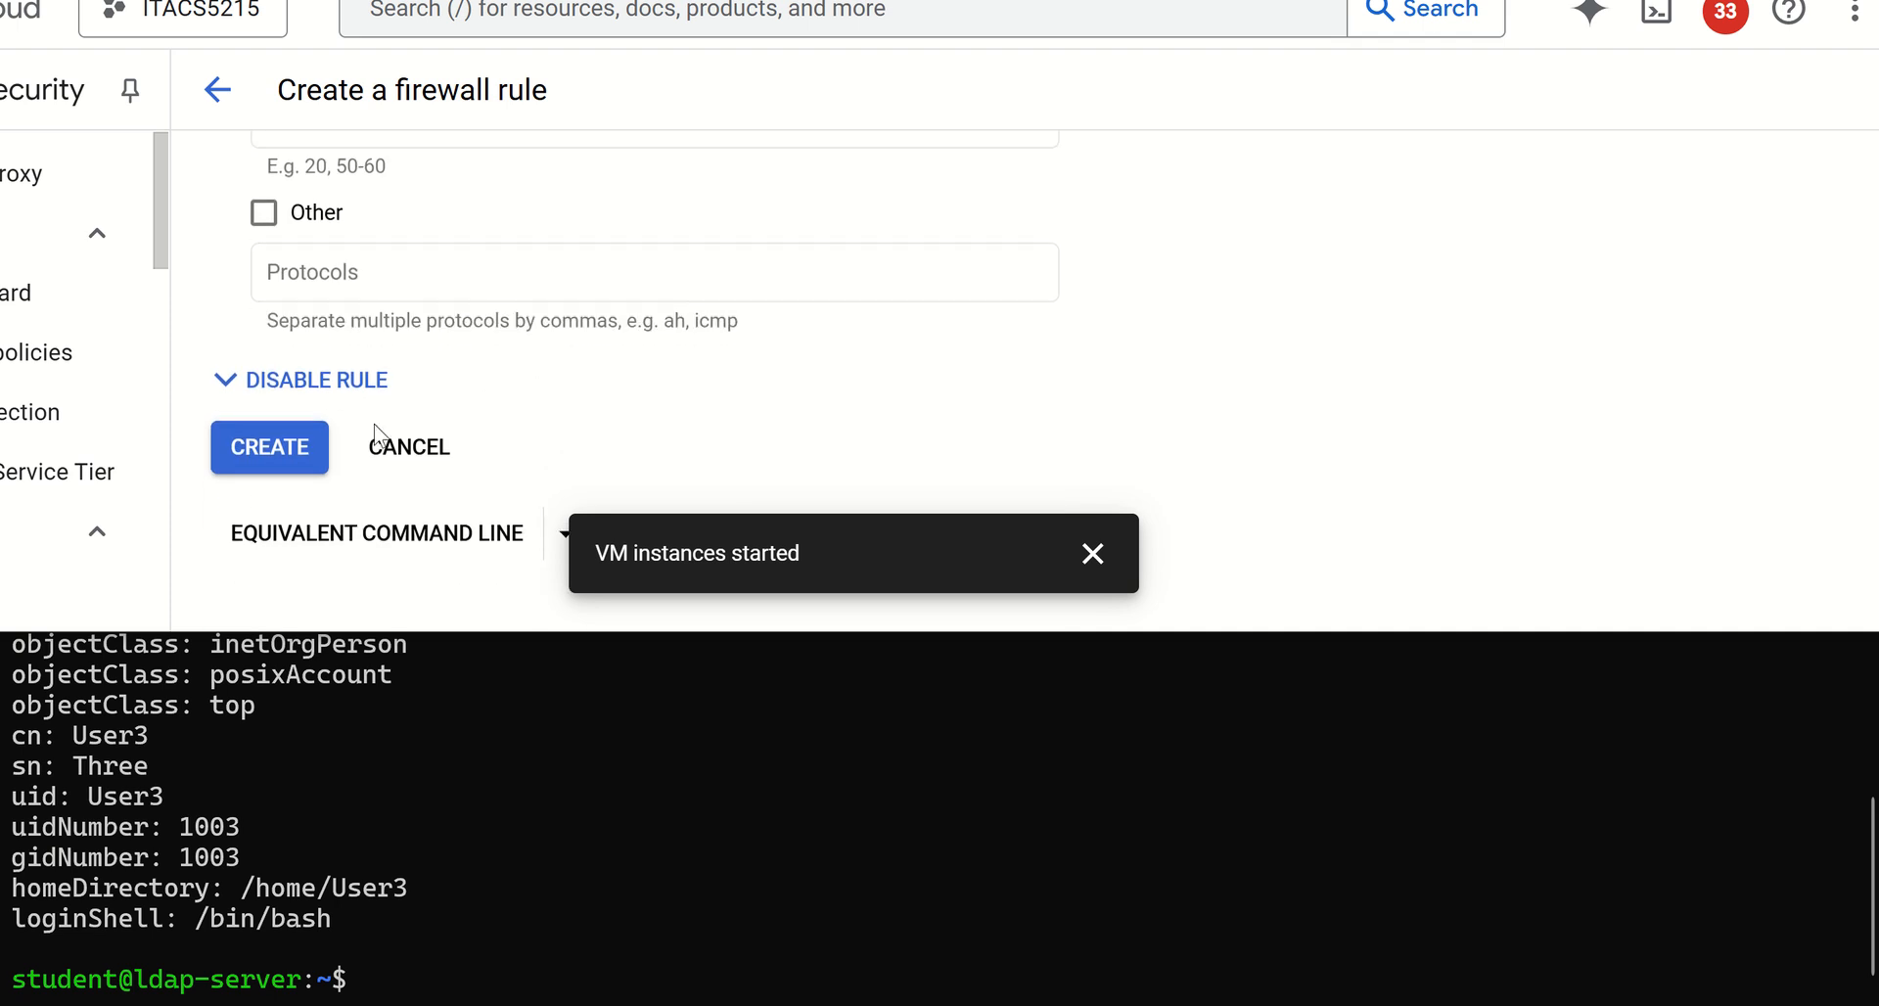
left_click(264, 452)
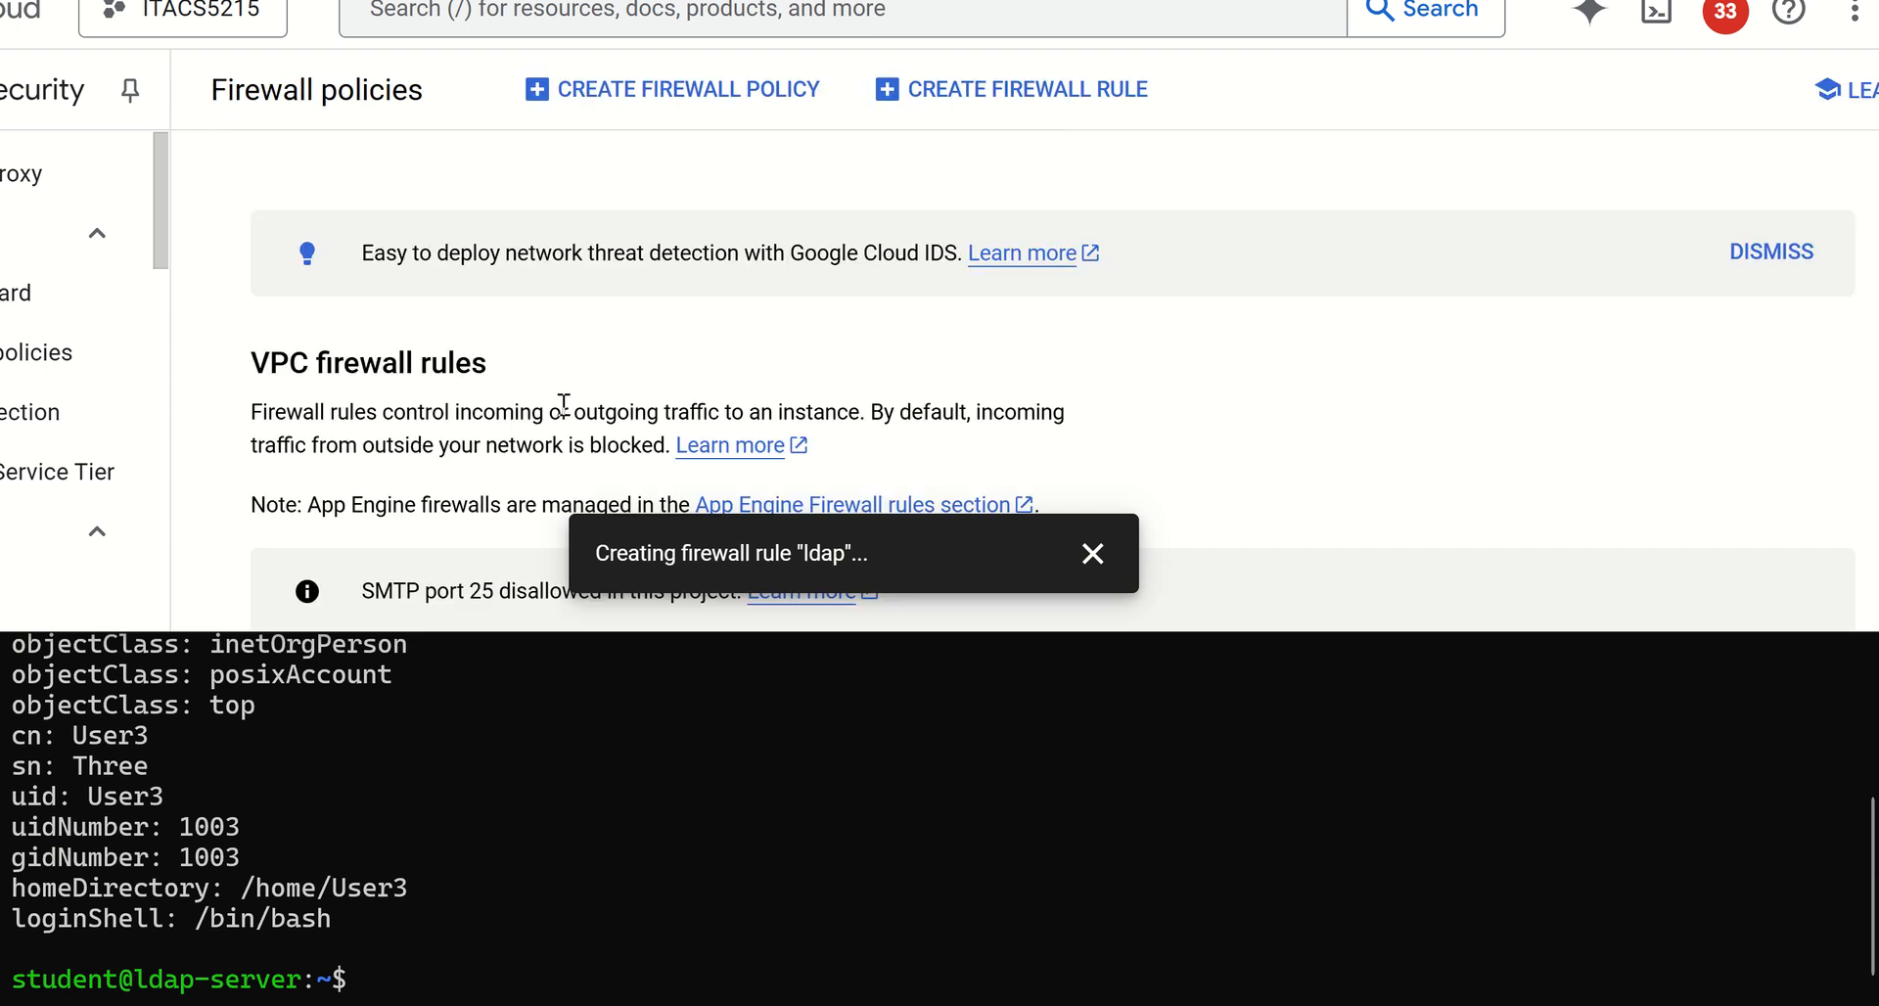
scroll(563, 405, "down", 5)
scroll(562, 405, "down", 4)
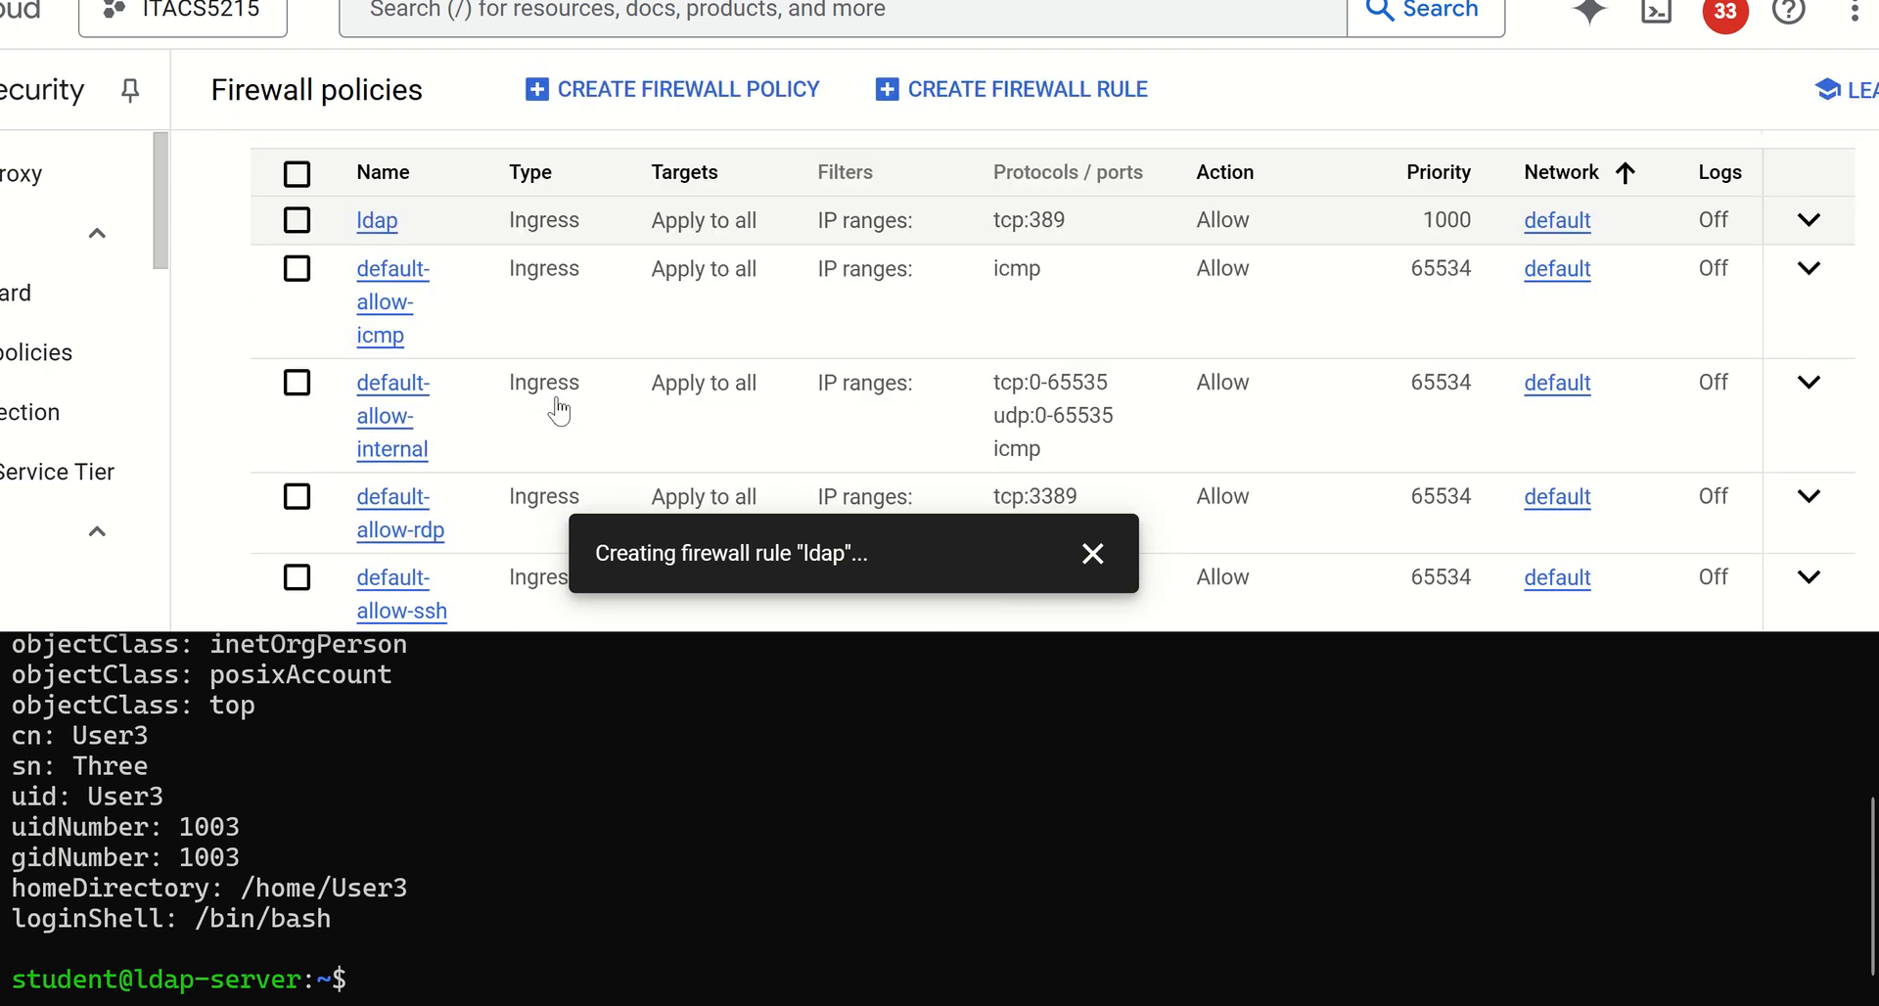
scroll(1037, 292, "up", 2)
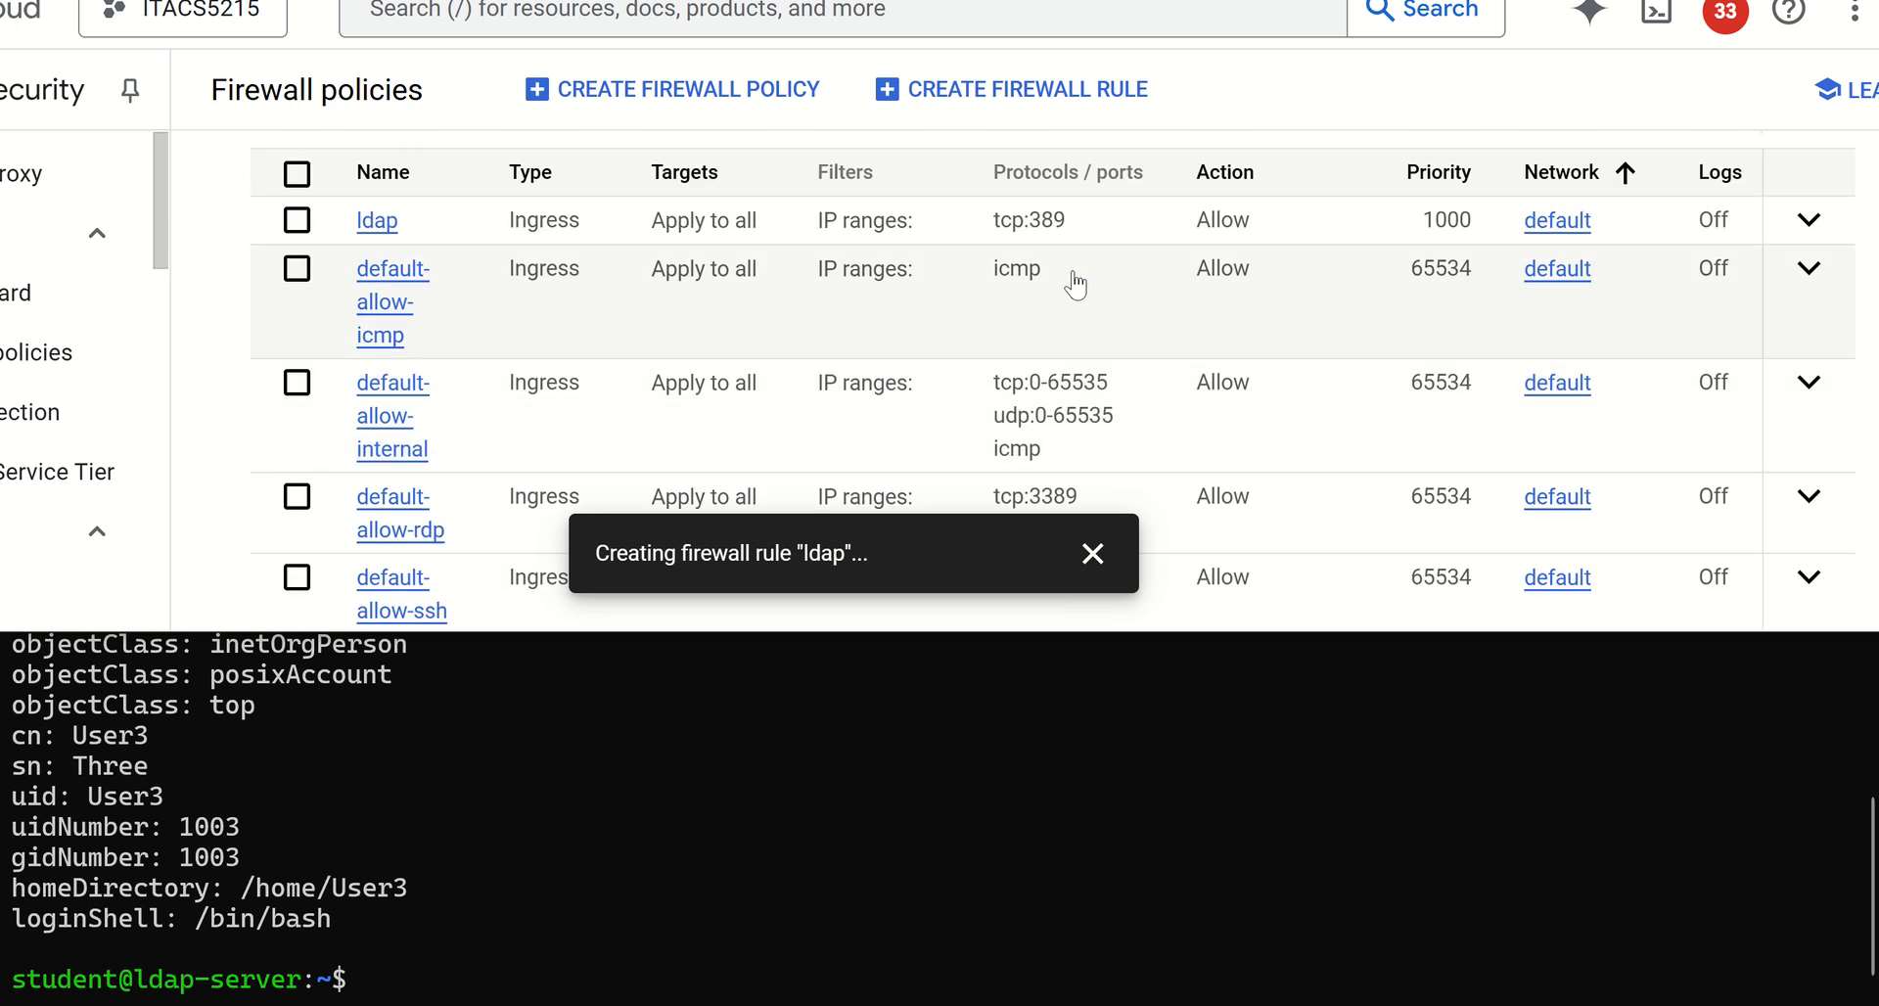
scroll(1057, 362, "down", 2)
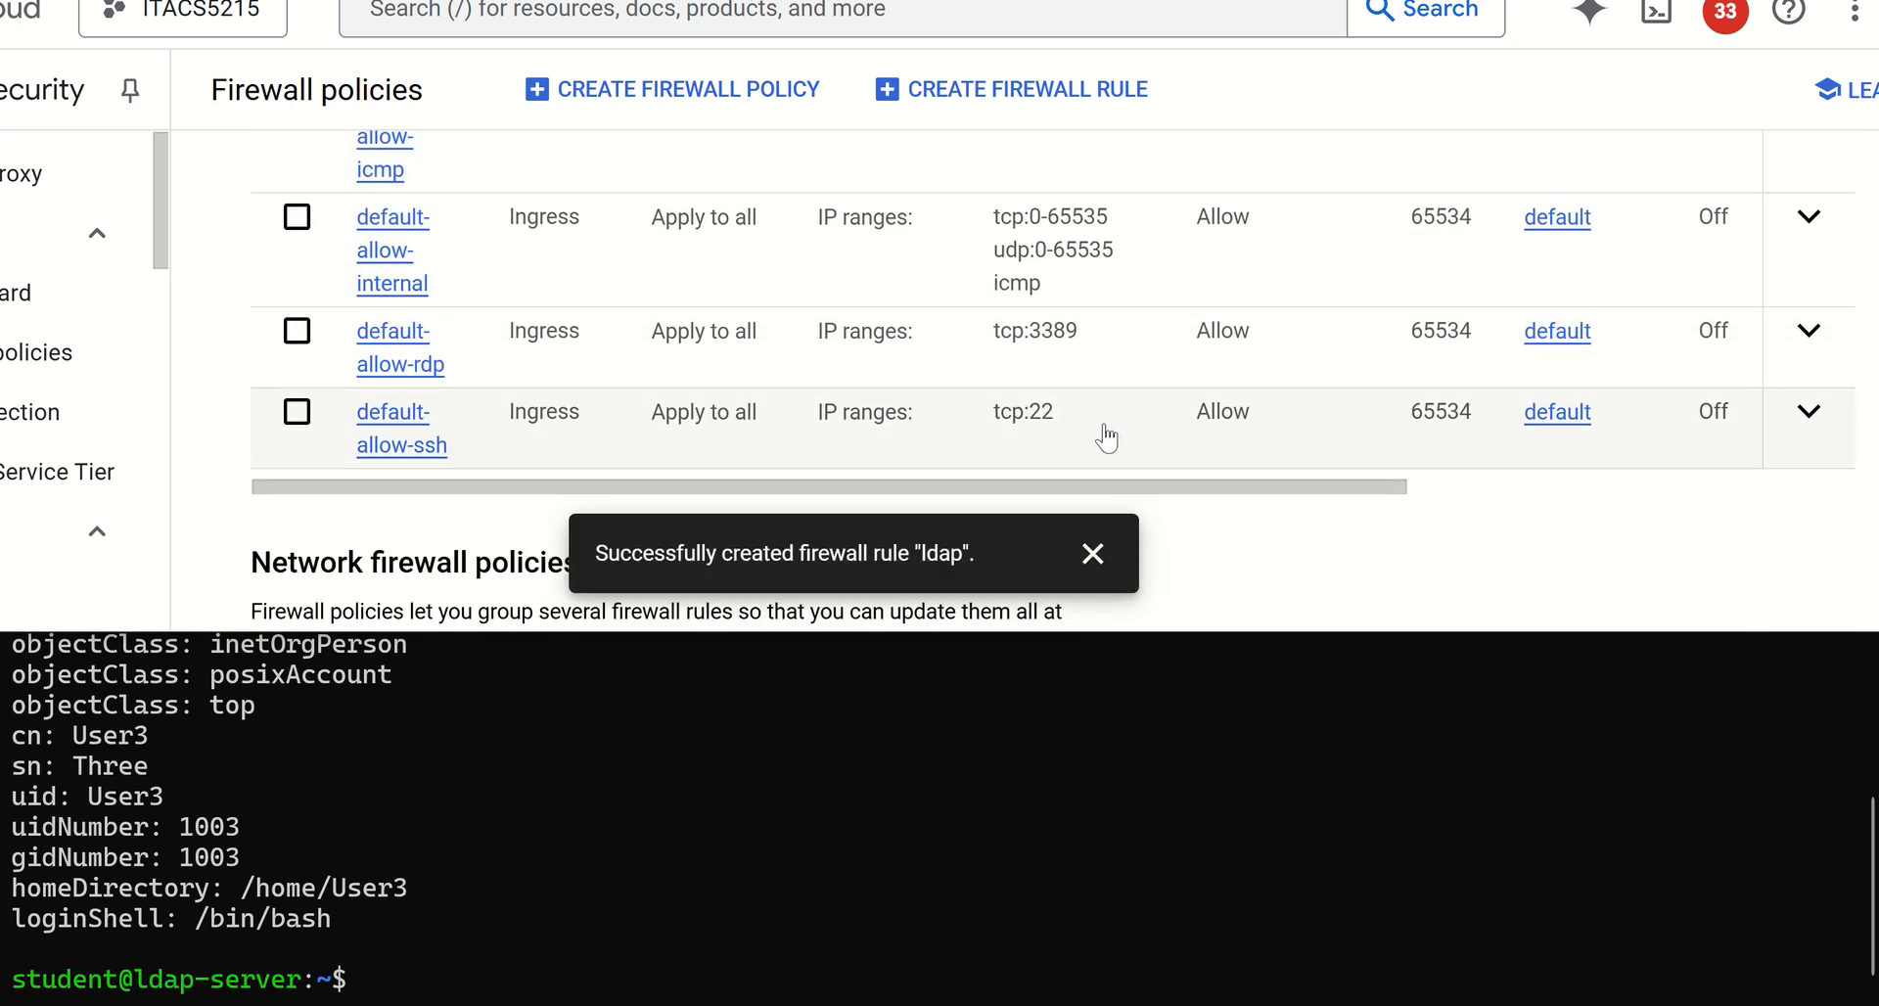
scroll(719, 437, "up", 3)
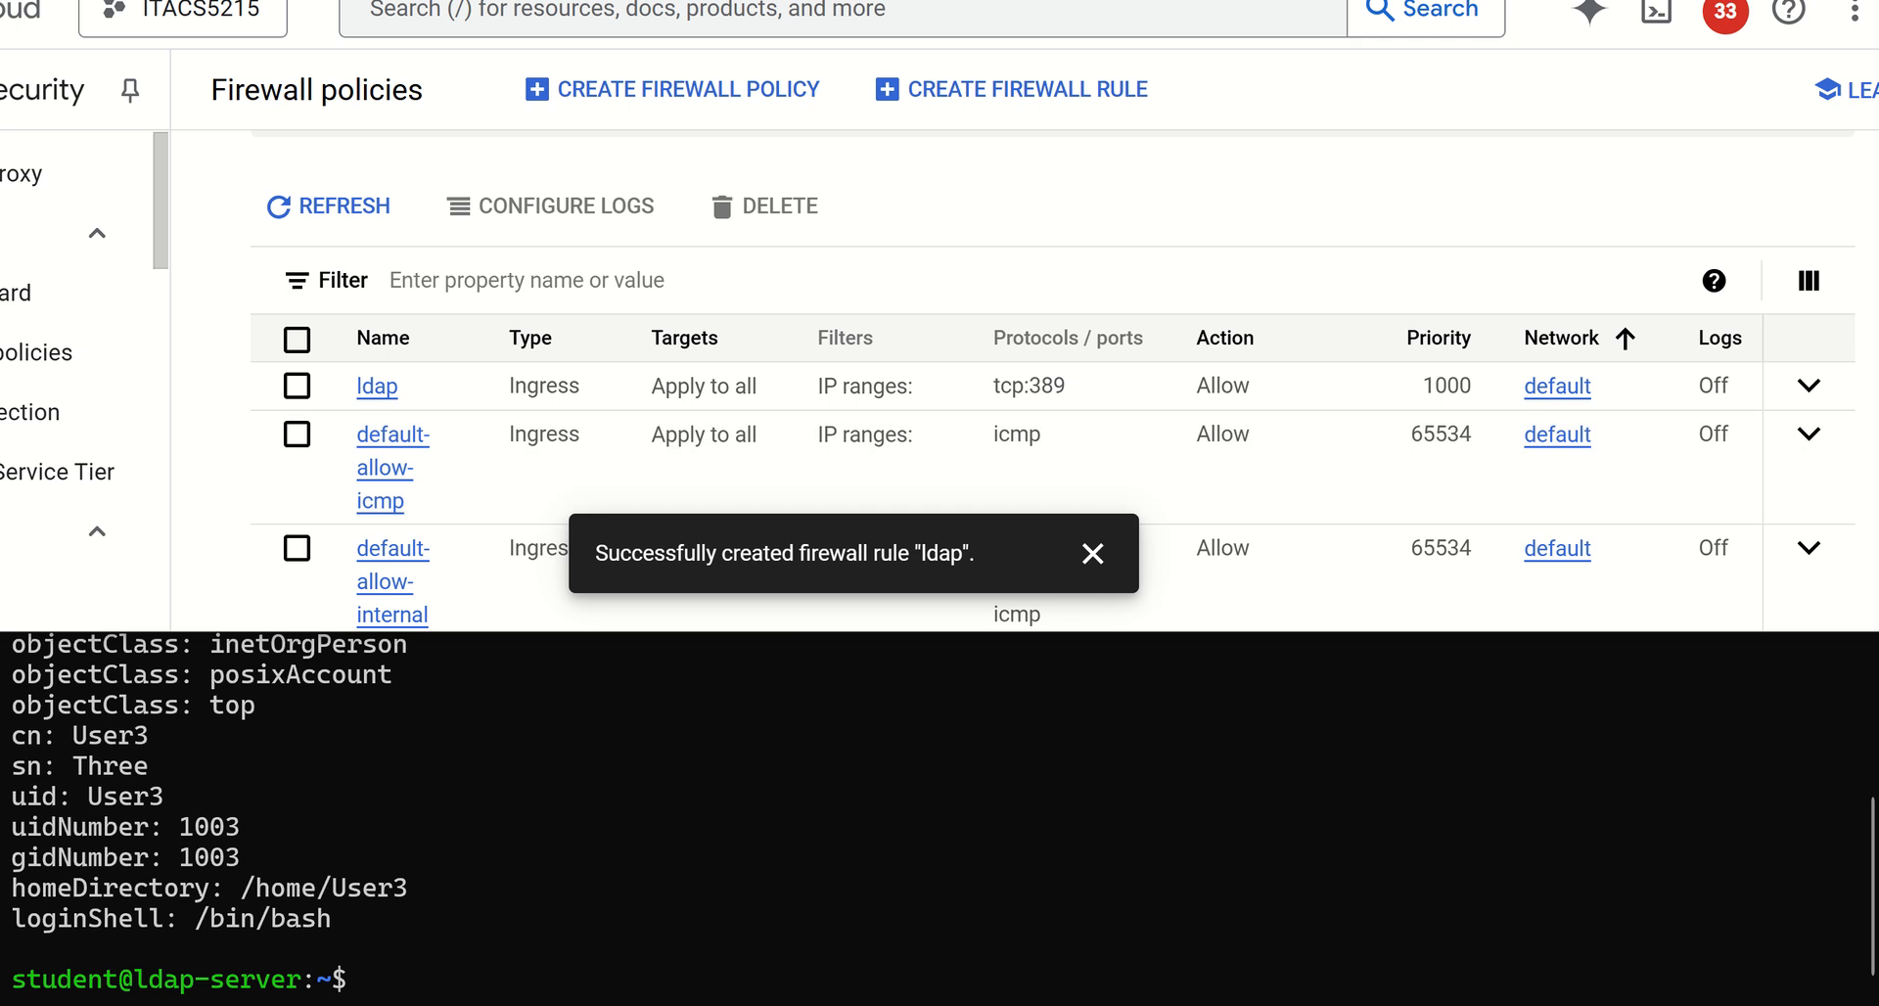
Launch LDAPExplorerTool 2, then enlarge its window and reposition it over the terminal
left_click(1425, 1002)
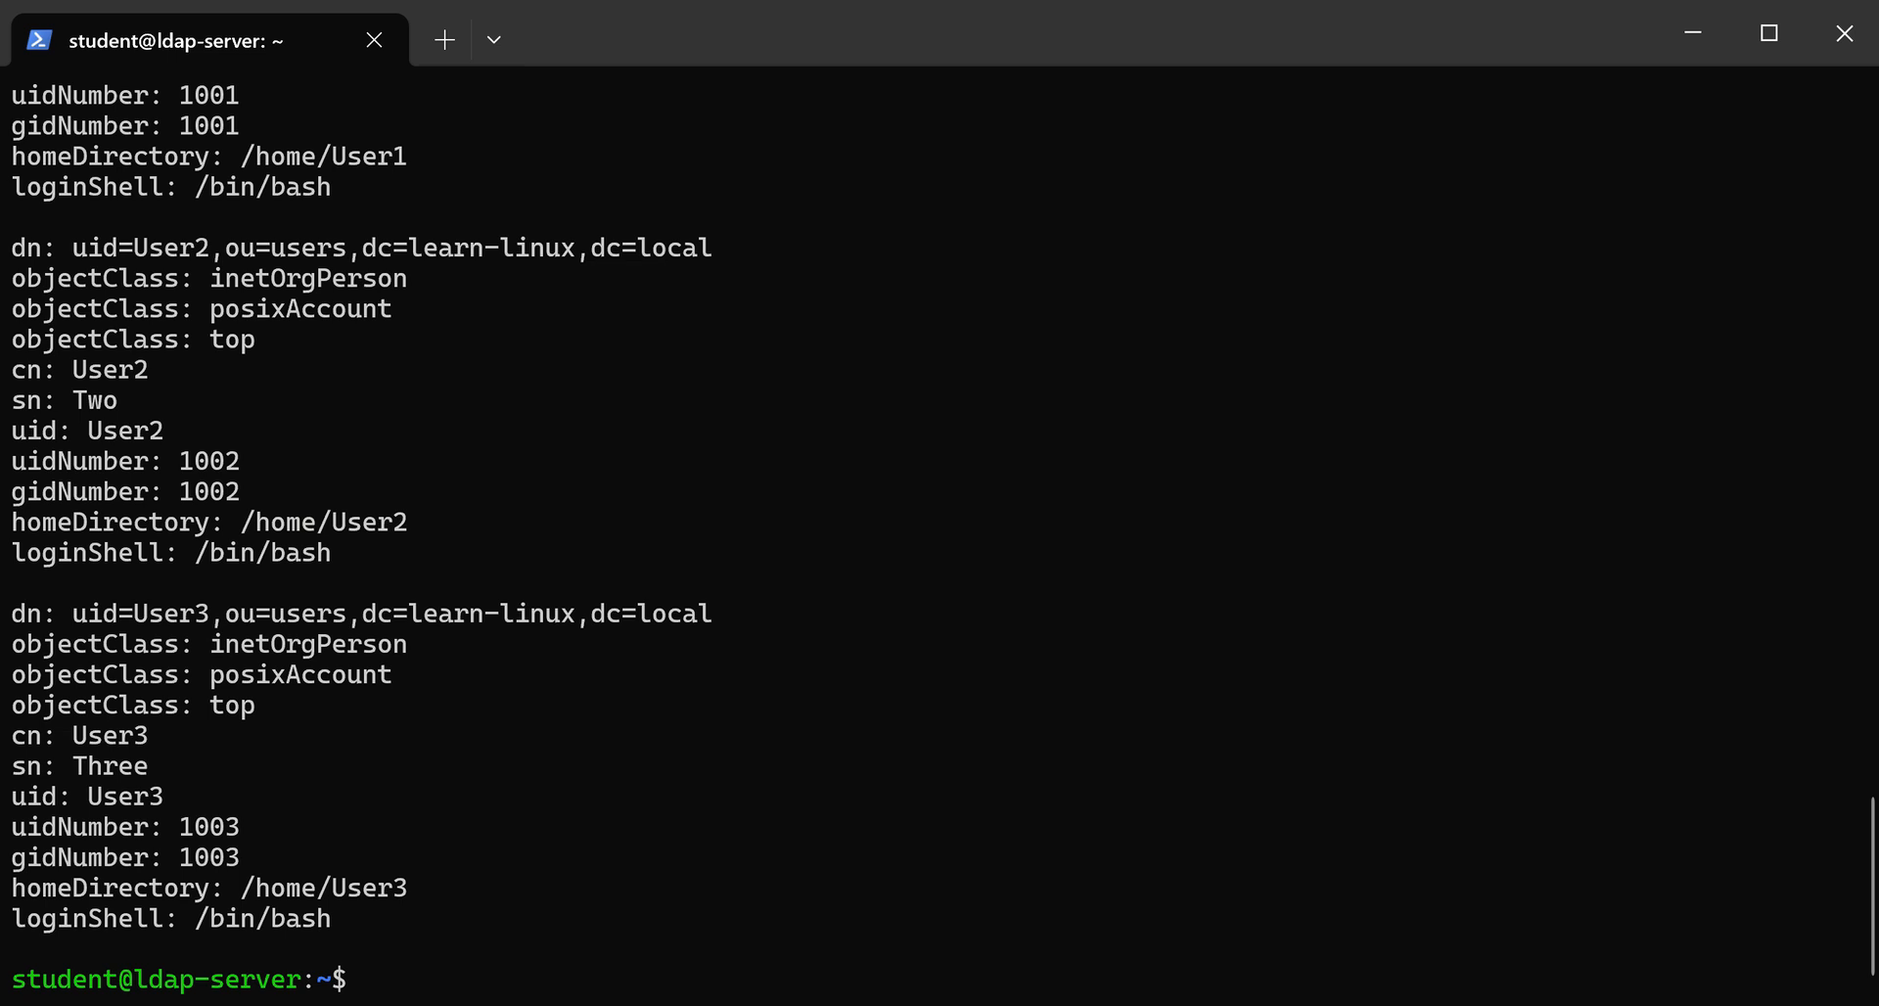
key("super")
type("ldap")
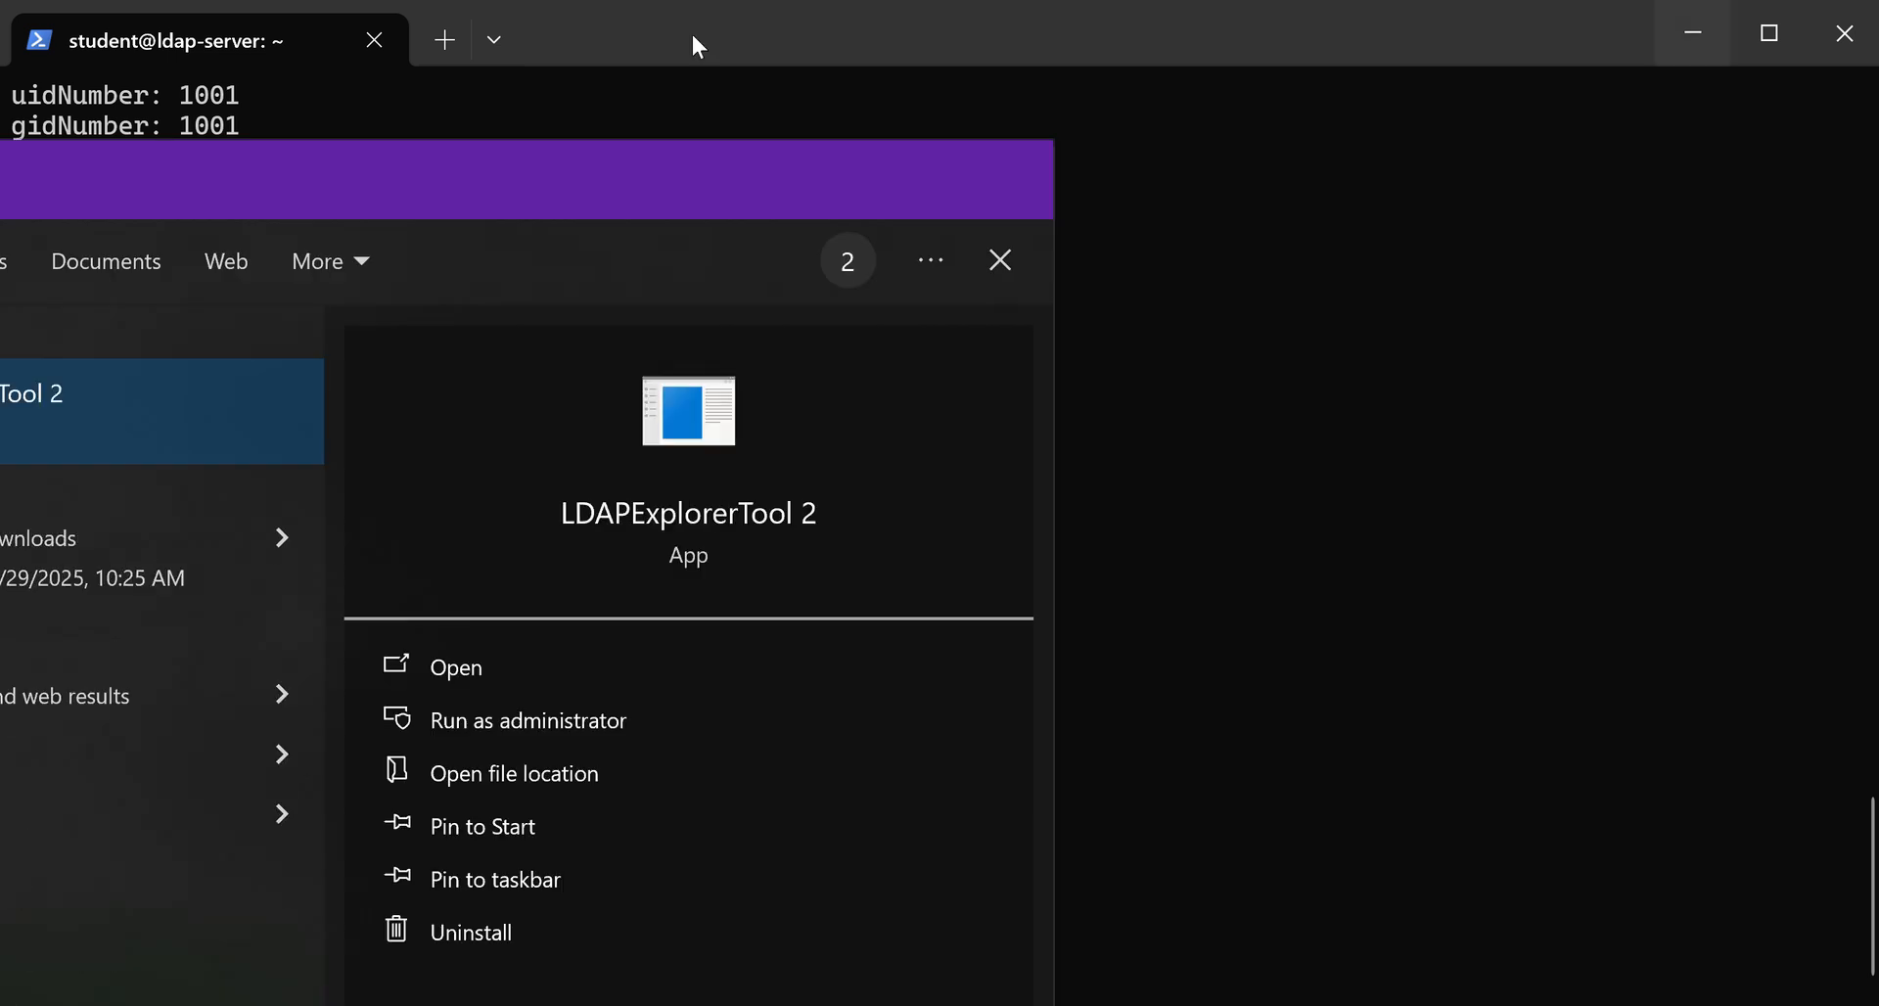
left_click(162, 411)
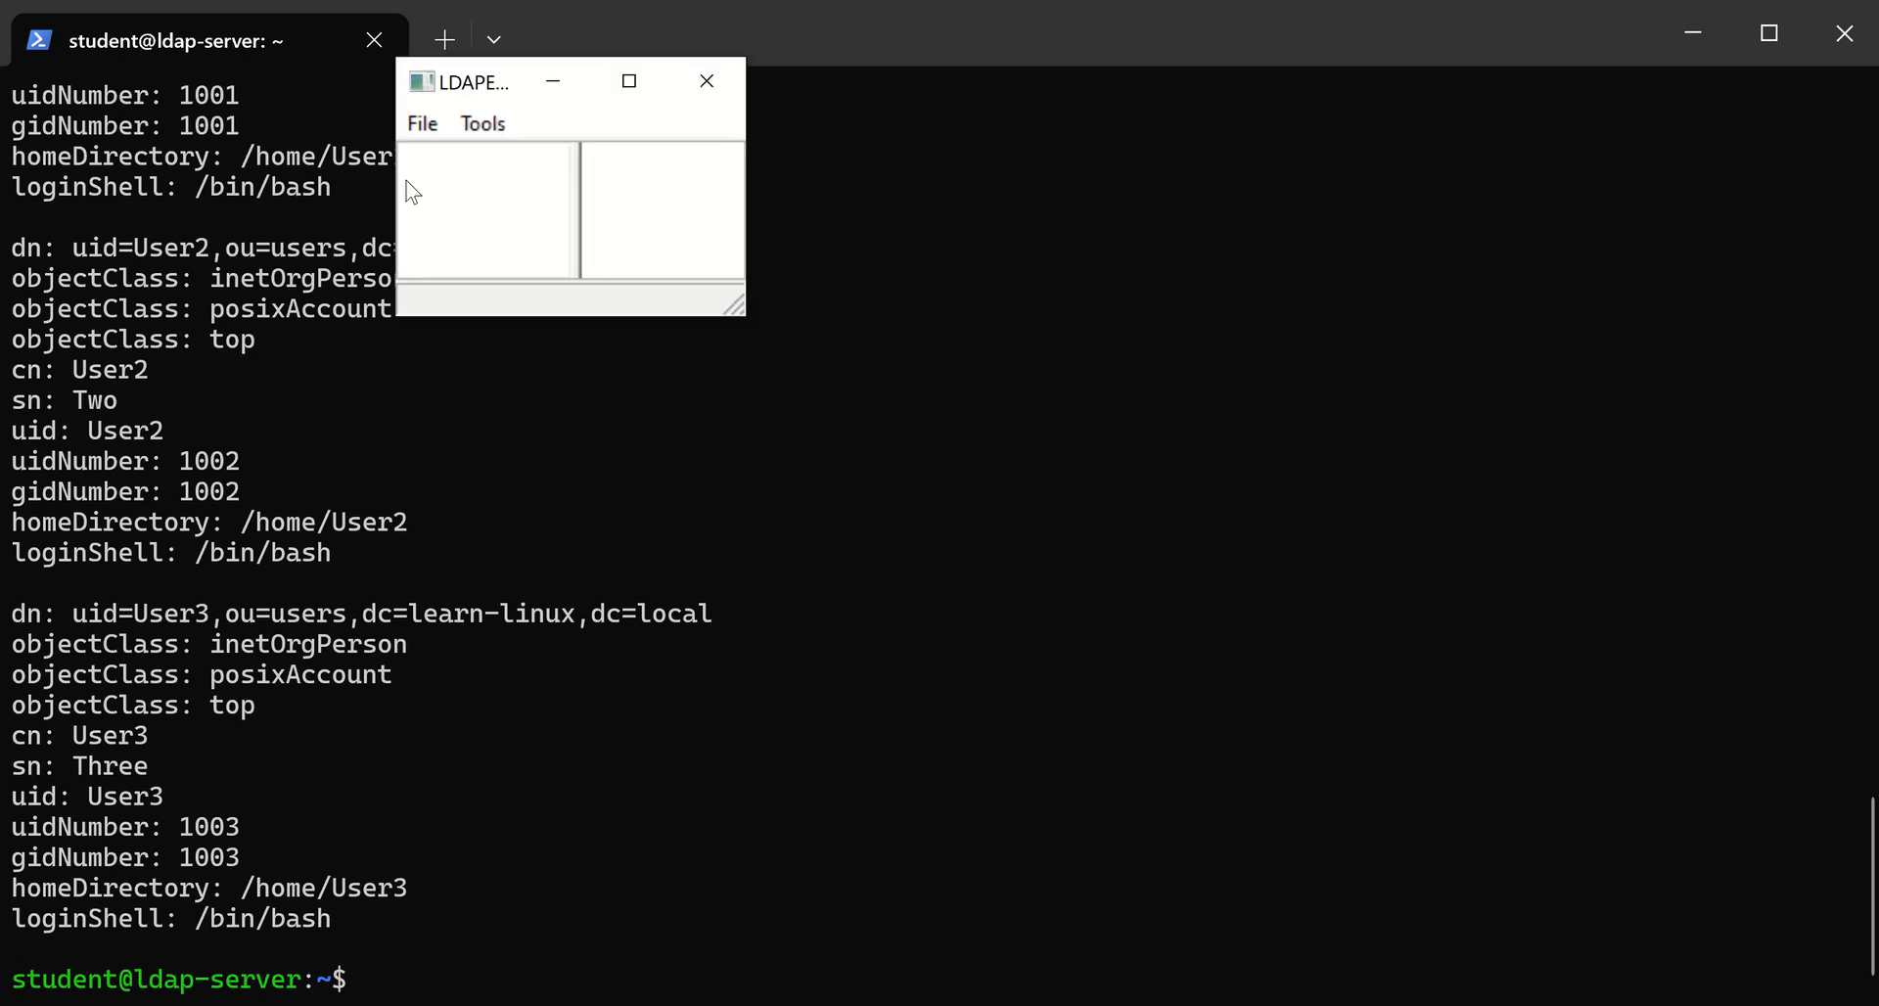
left_click_drag(592, 447, 1206, 752)
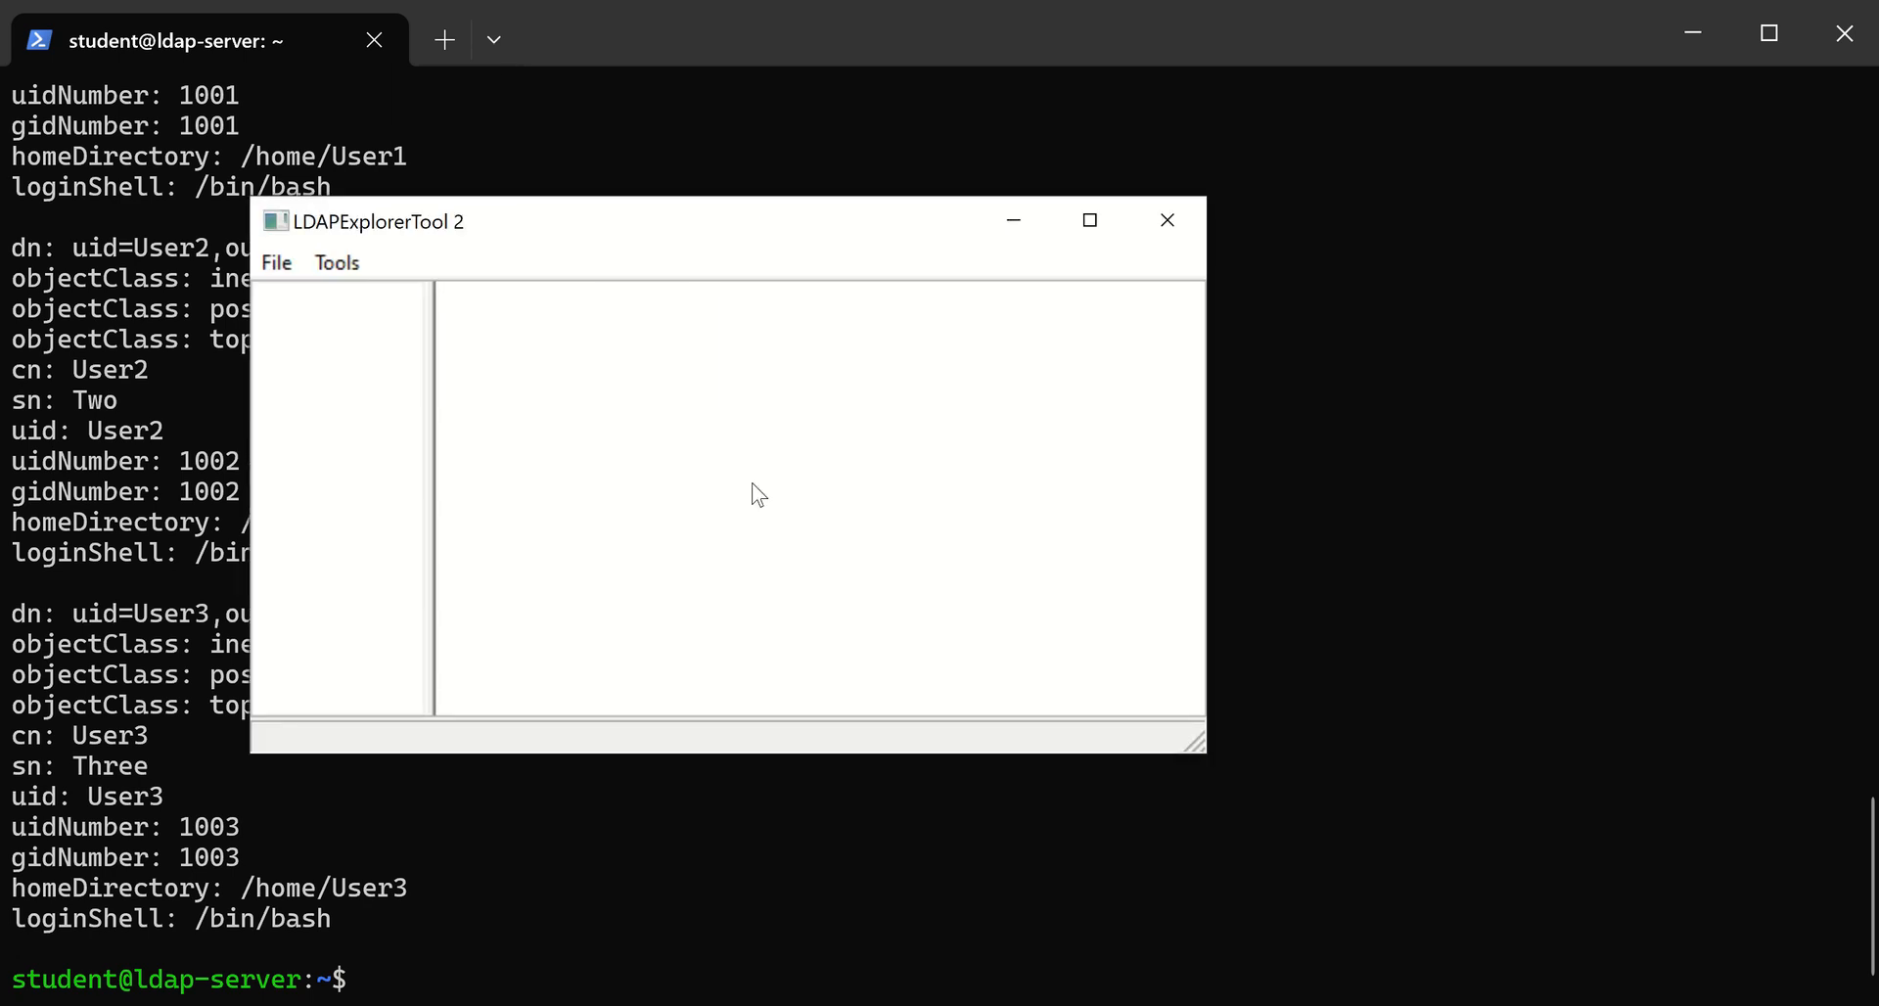
left_click_drag(608, 218, 813, 134)
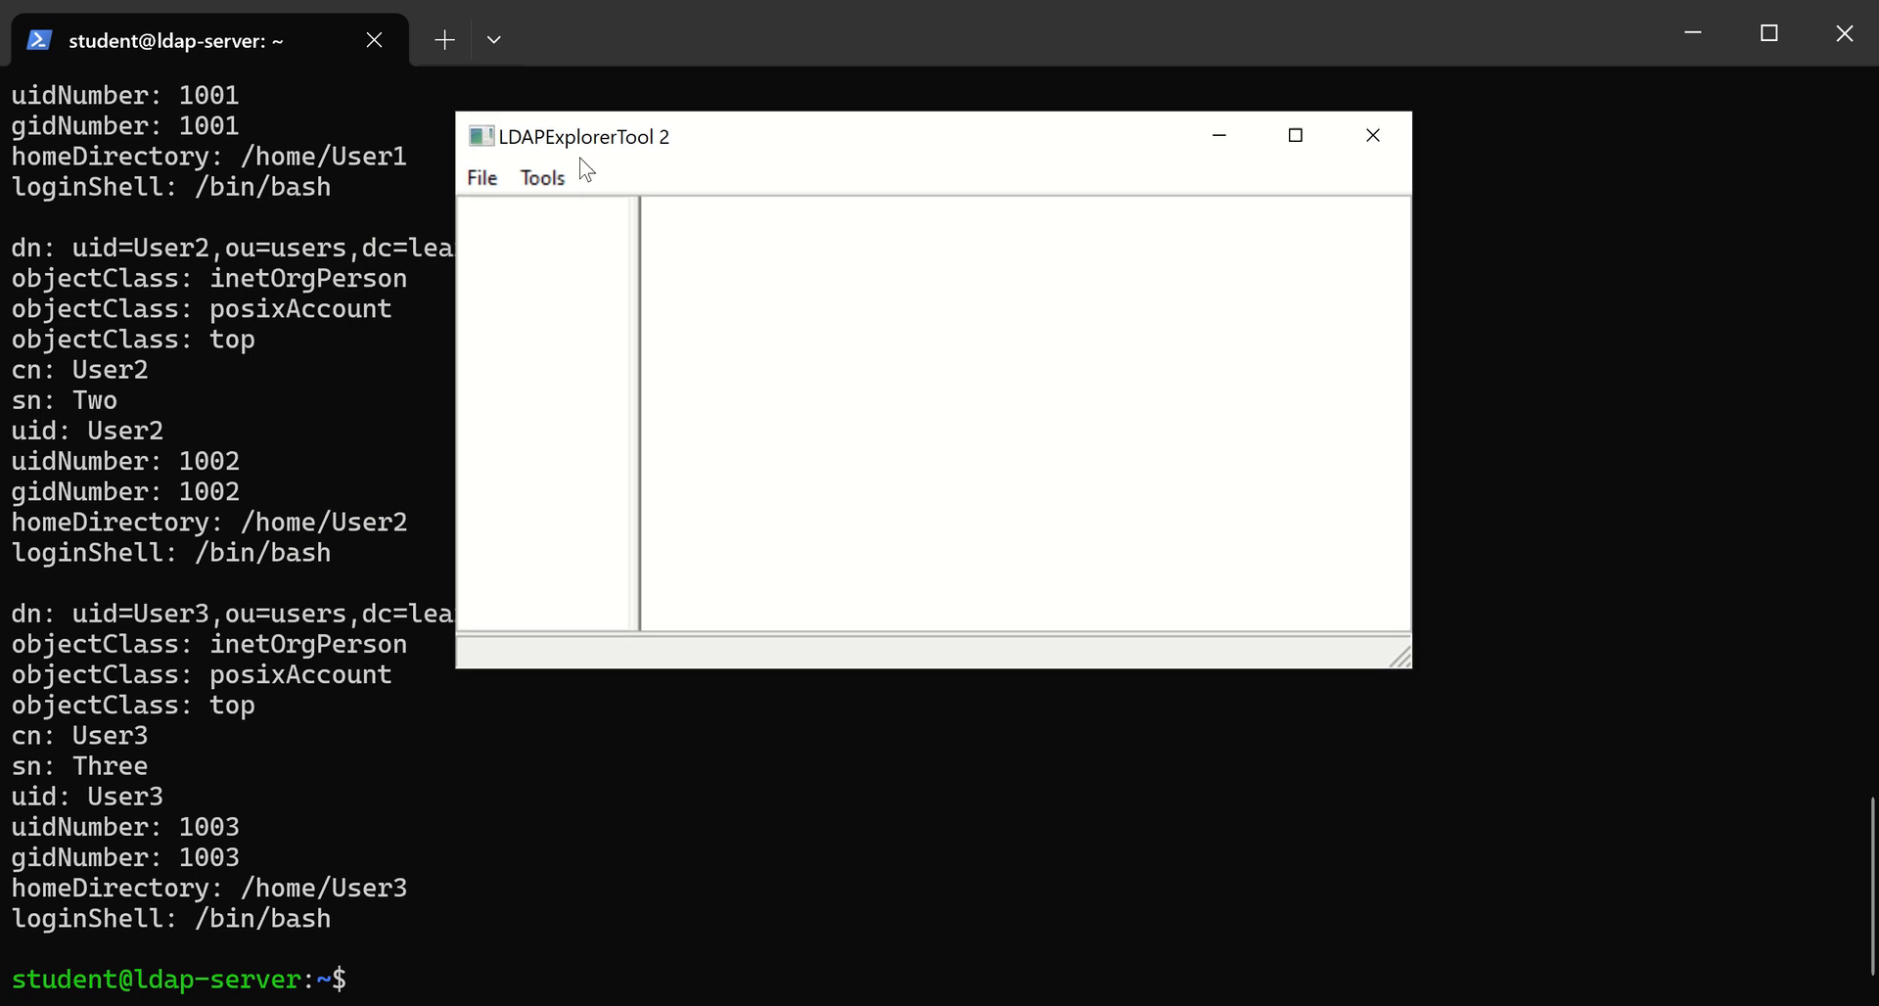
Add a new LDAP configuration named ldap and go to its server name or IP setting
left_click(479, 177)
left_click(587, 265)
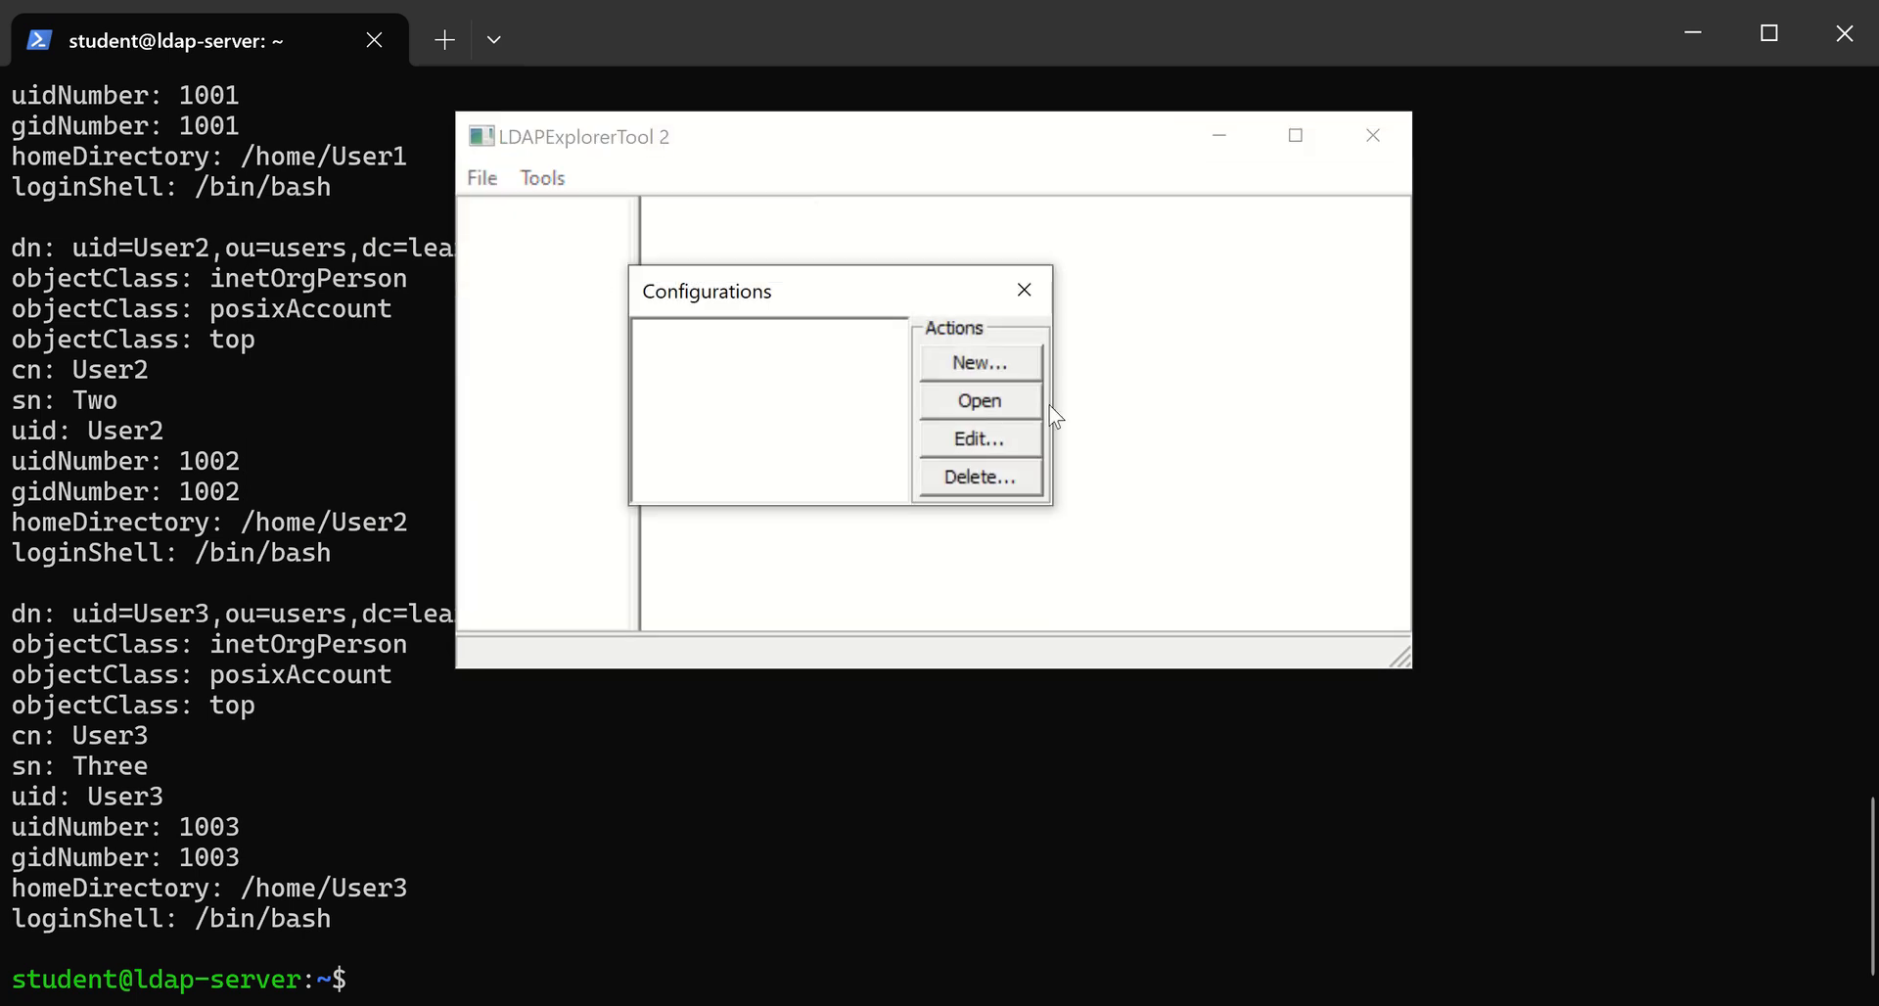
left_click(1012, 373)
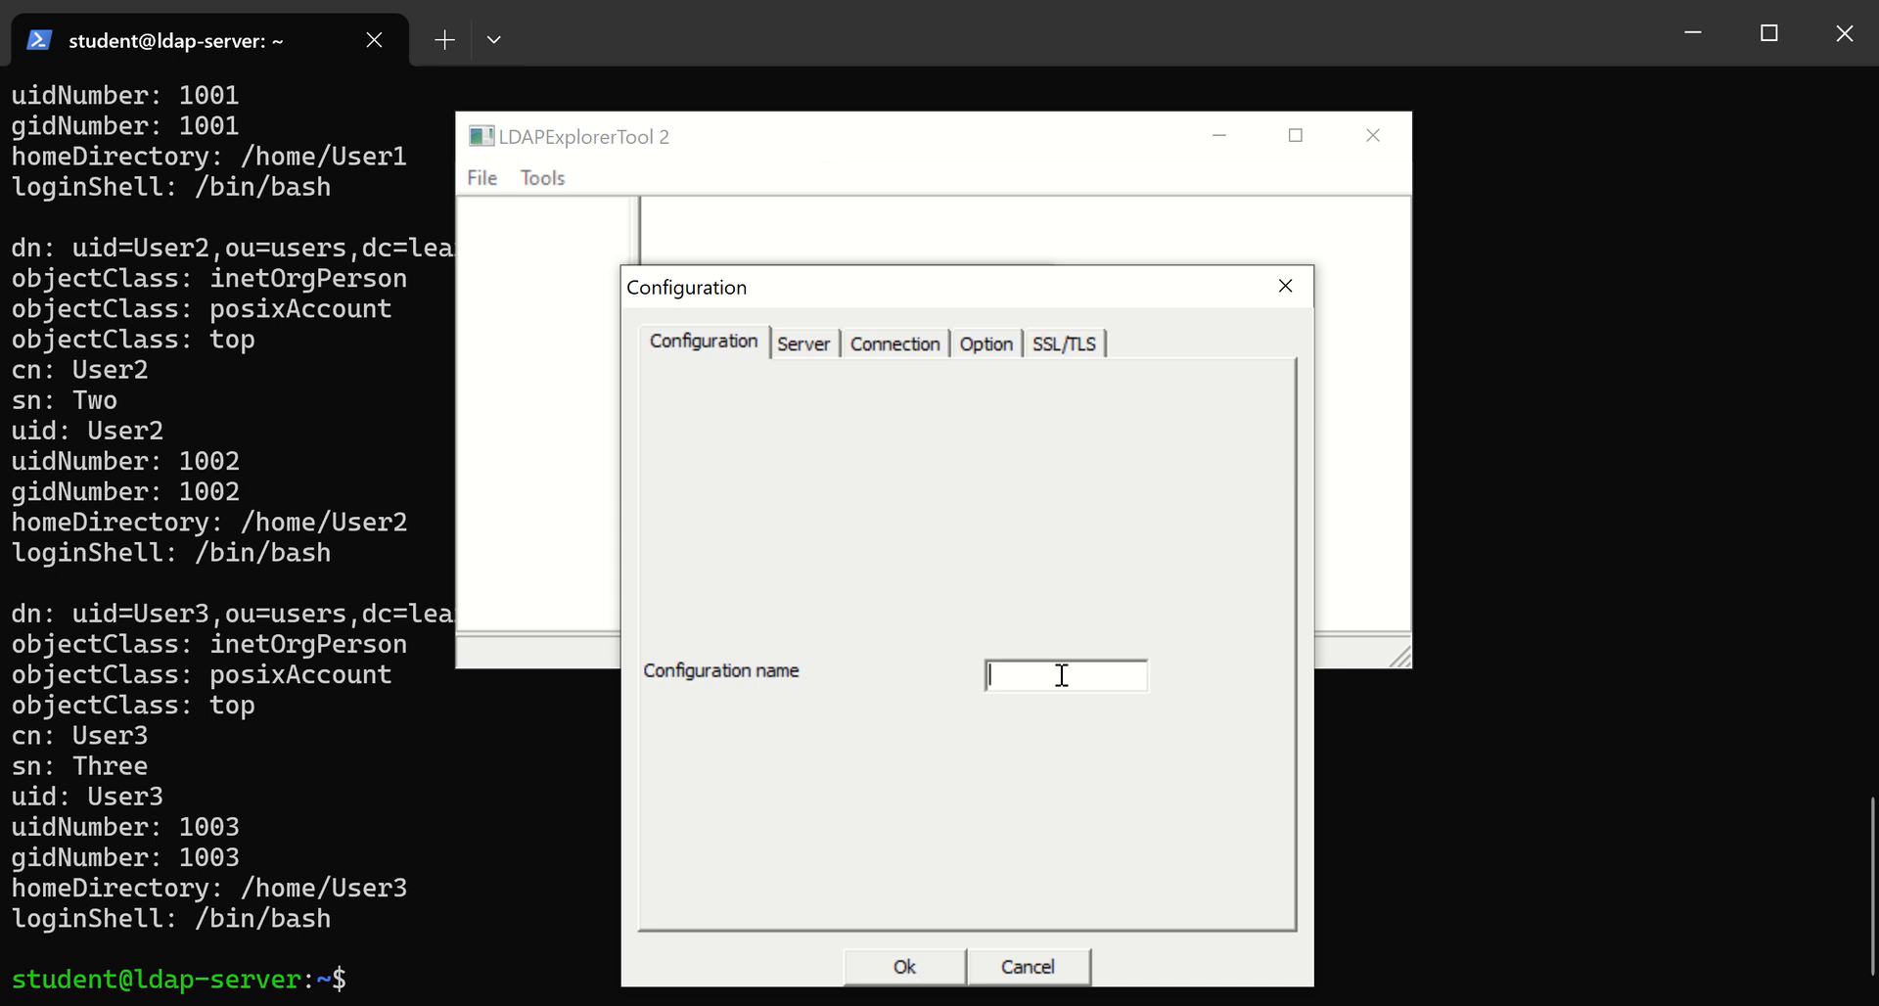
type("ldap")
left_click(830, 351)
left_click(926, 480)
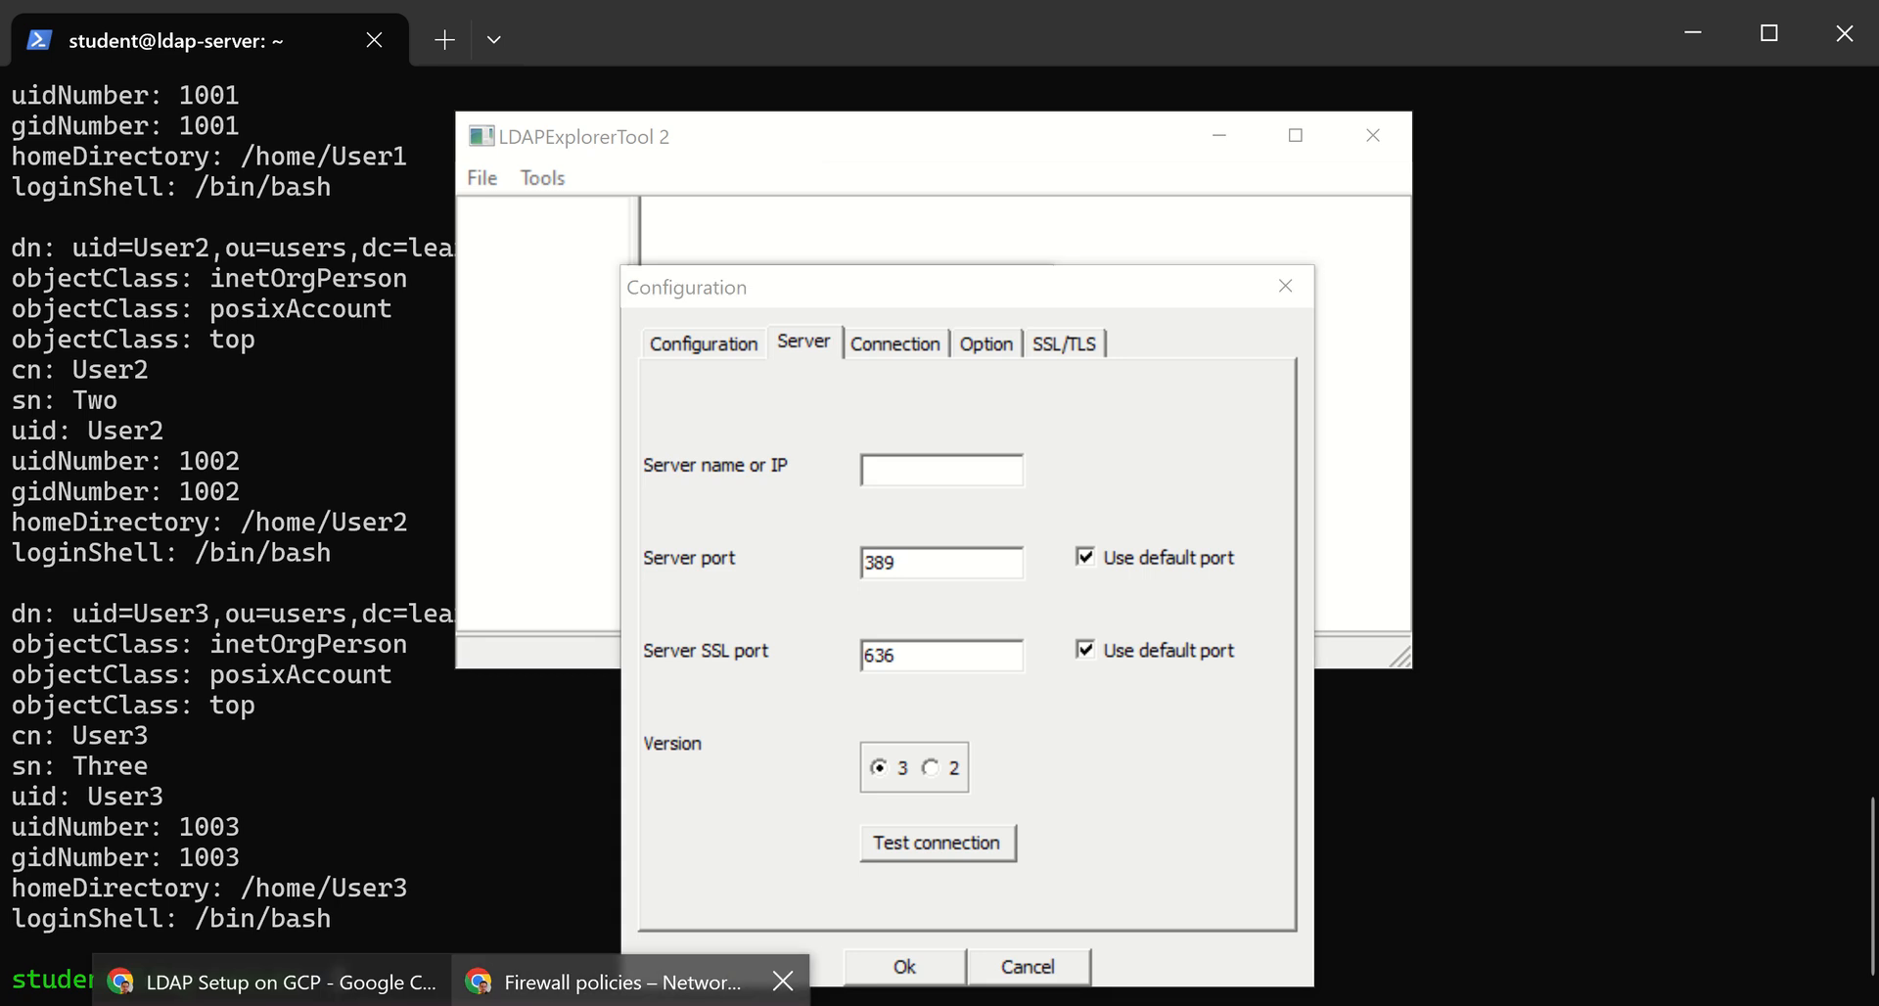
Copy the ldap-server VM's external IP 34.60.10.9 from the Google Cloud VM instances list into the LDAP configuration's server name or IP setting
left_click(695, 975)
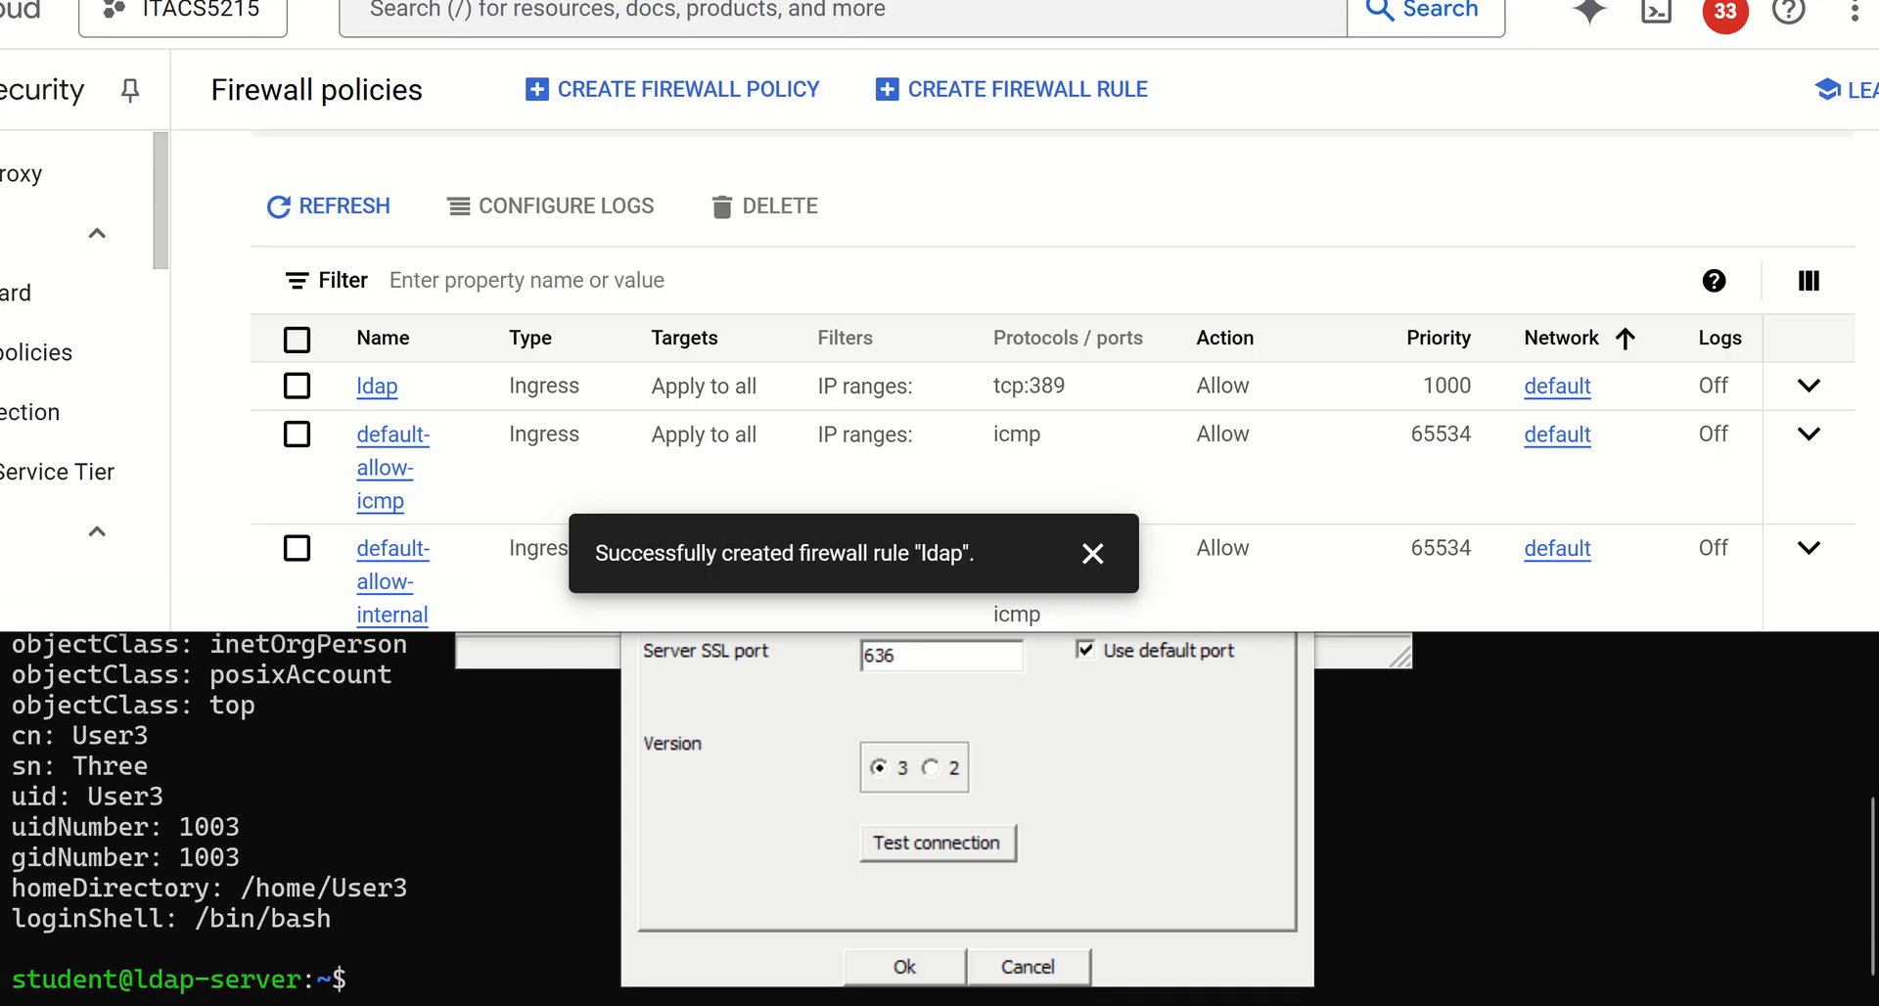
left_click(0, 10)
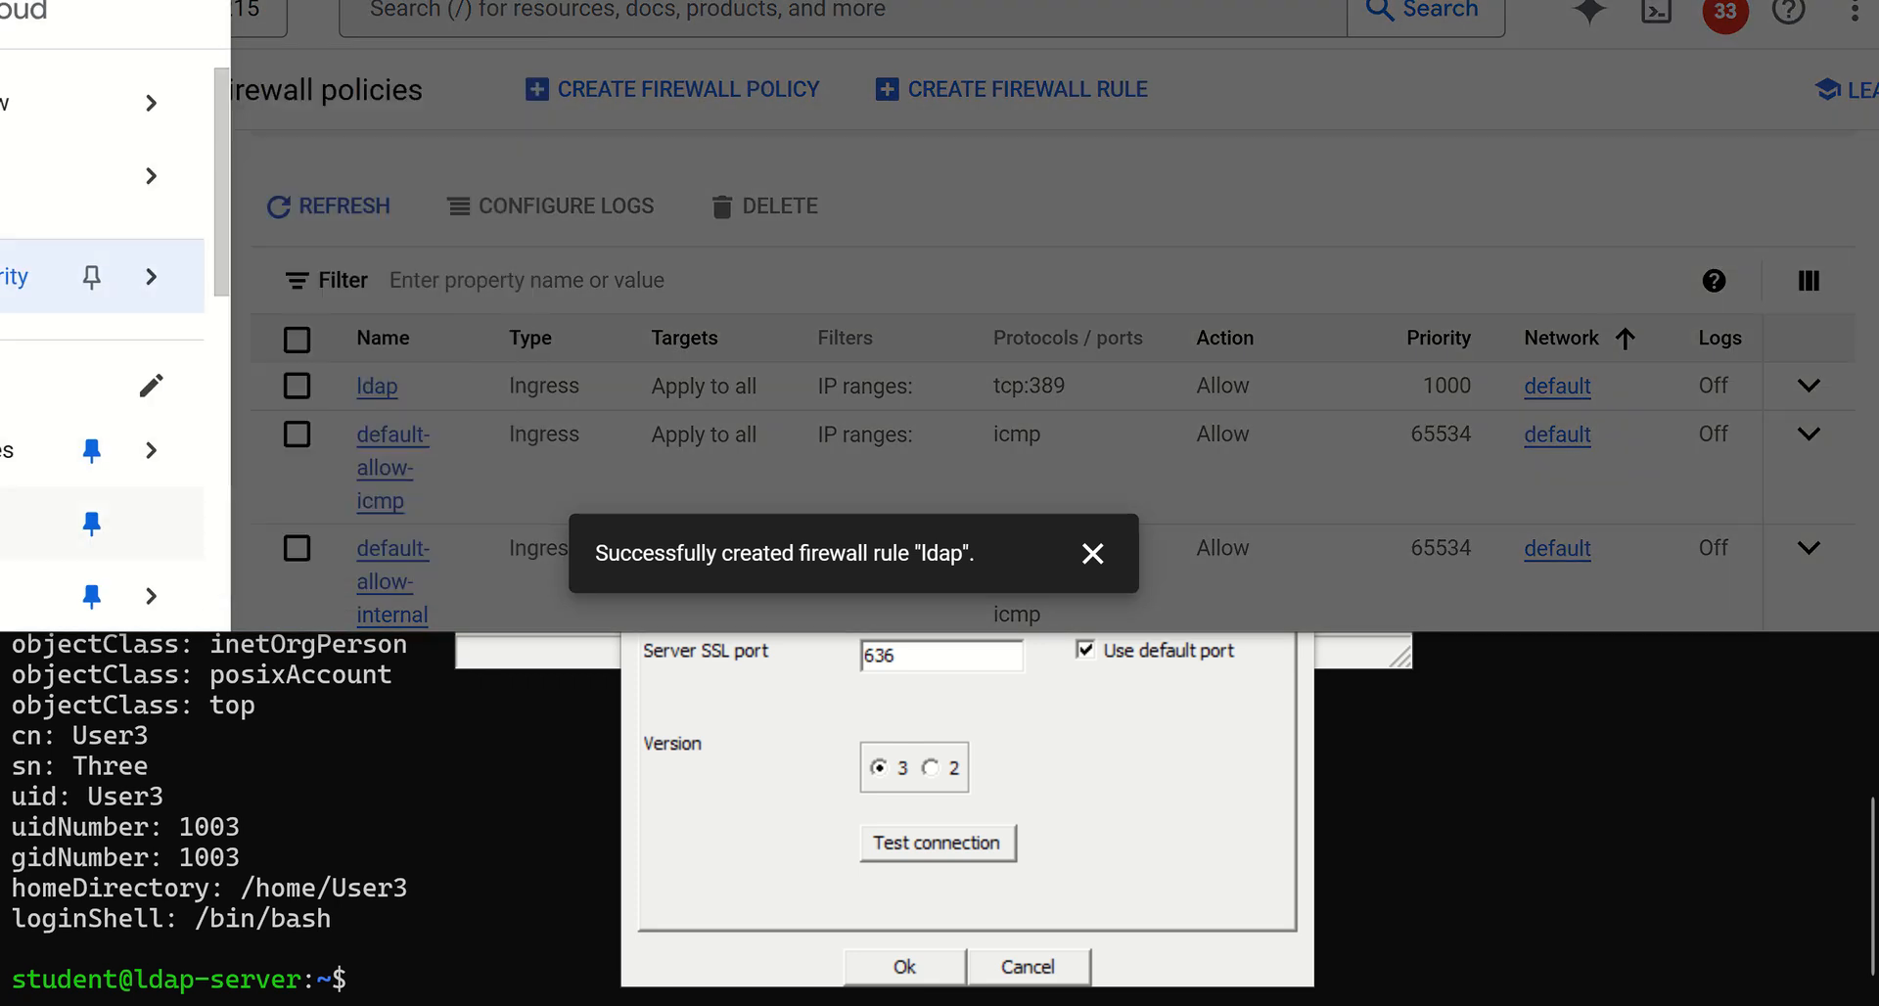
scroll(97, 338, "down", 3)
mouse_move(151, 411)
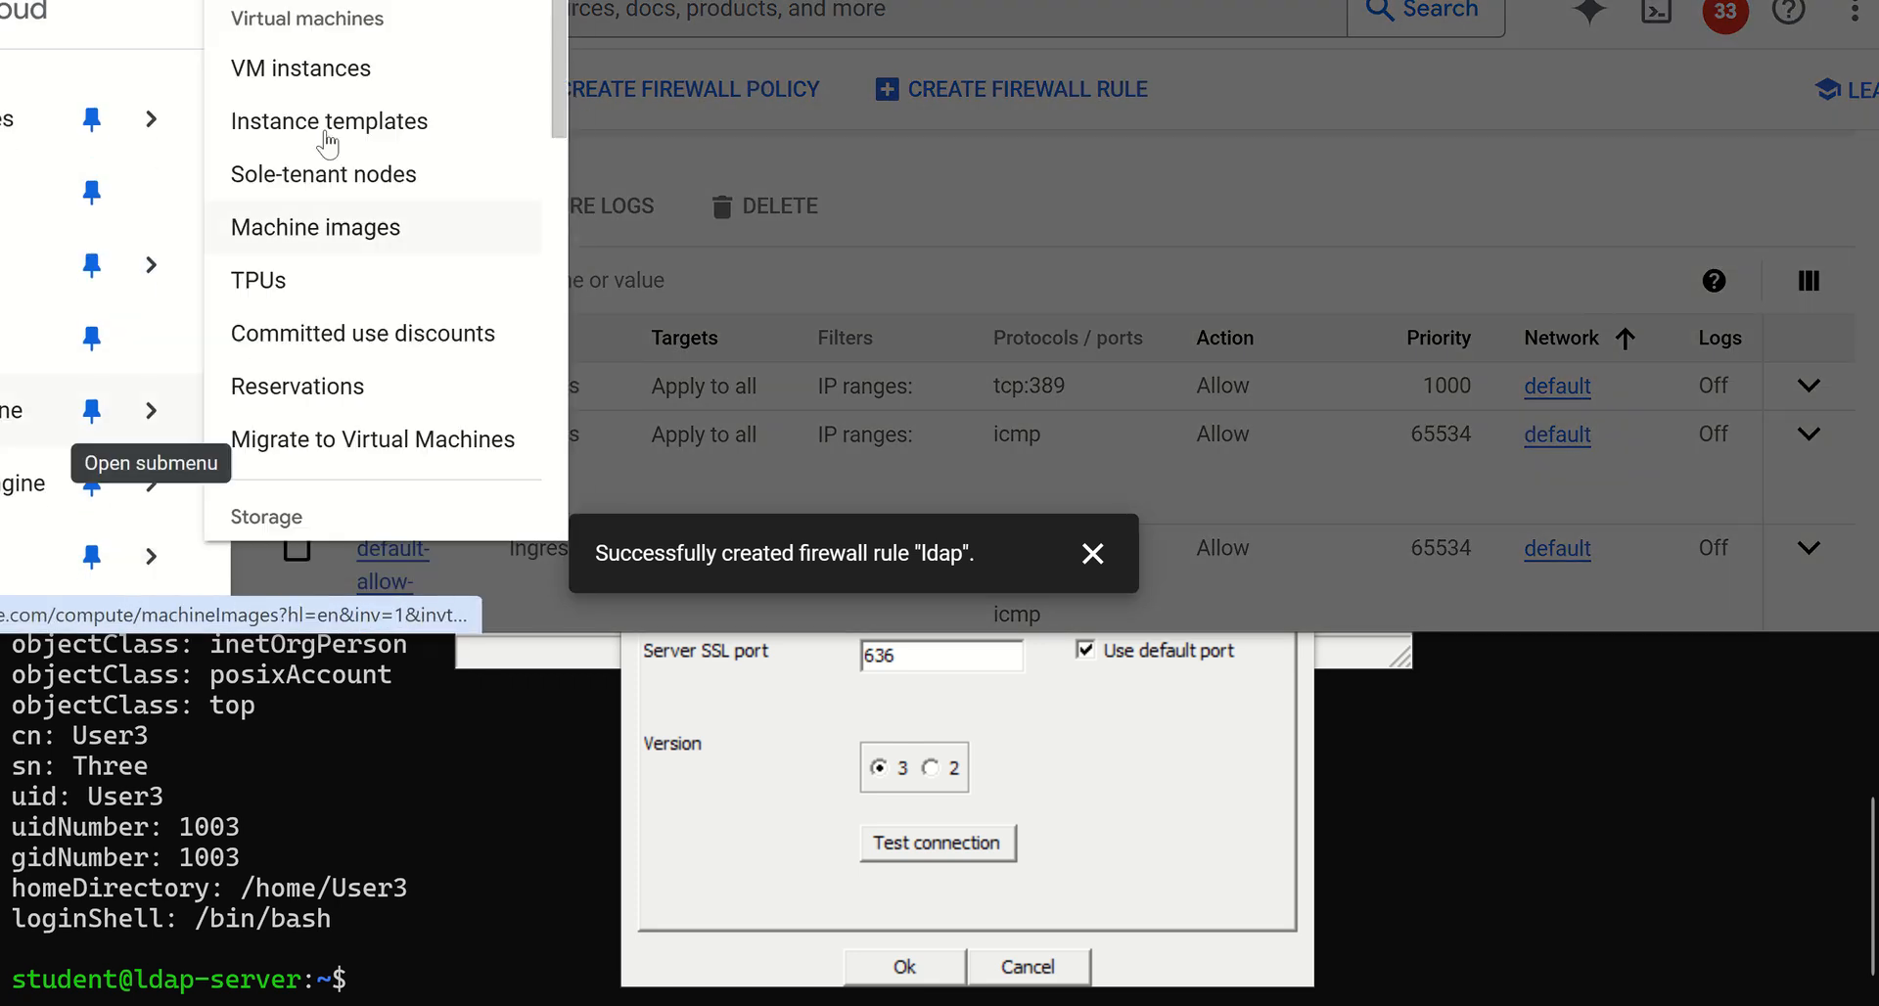
left_click(304, 70)
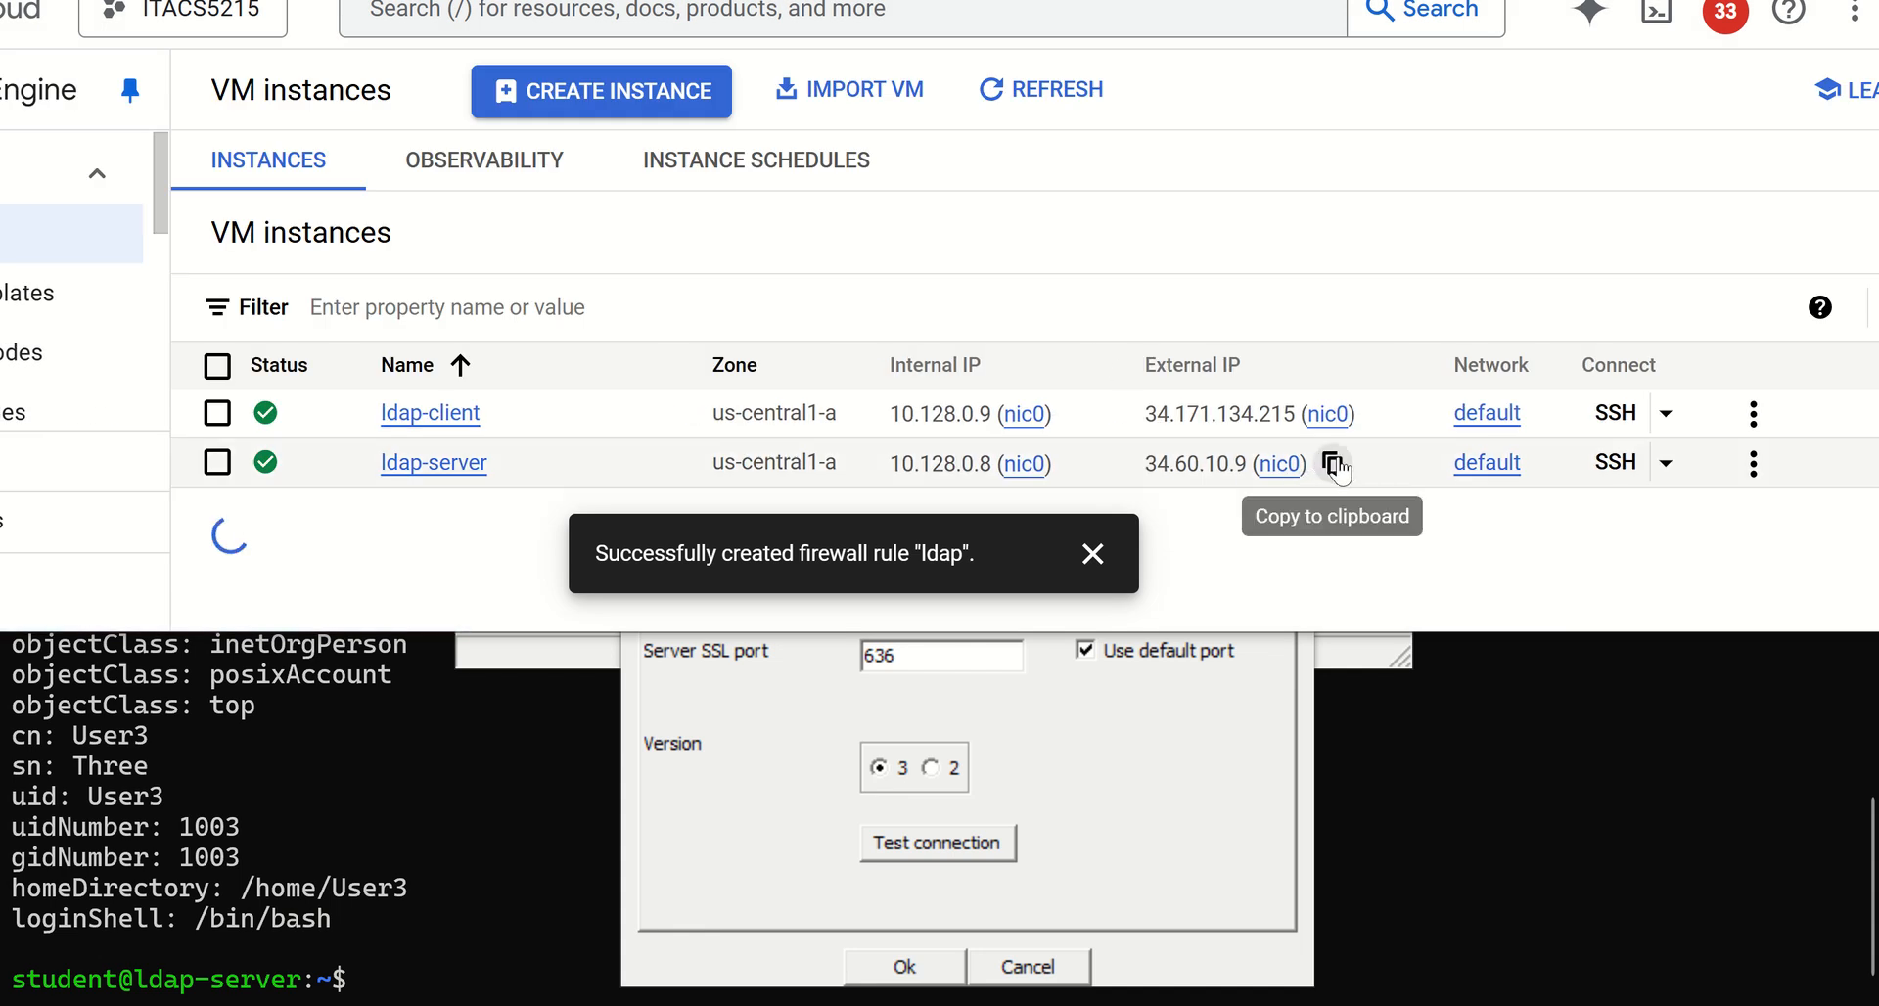
left_click(1329, 465)
left_click(1006, 689)
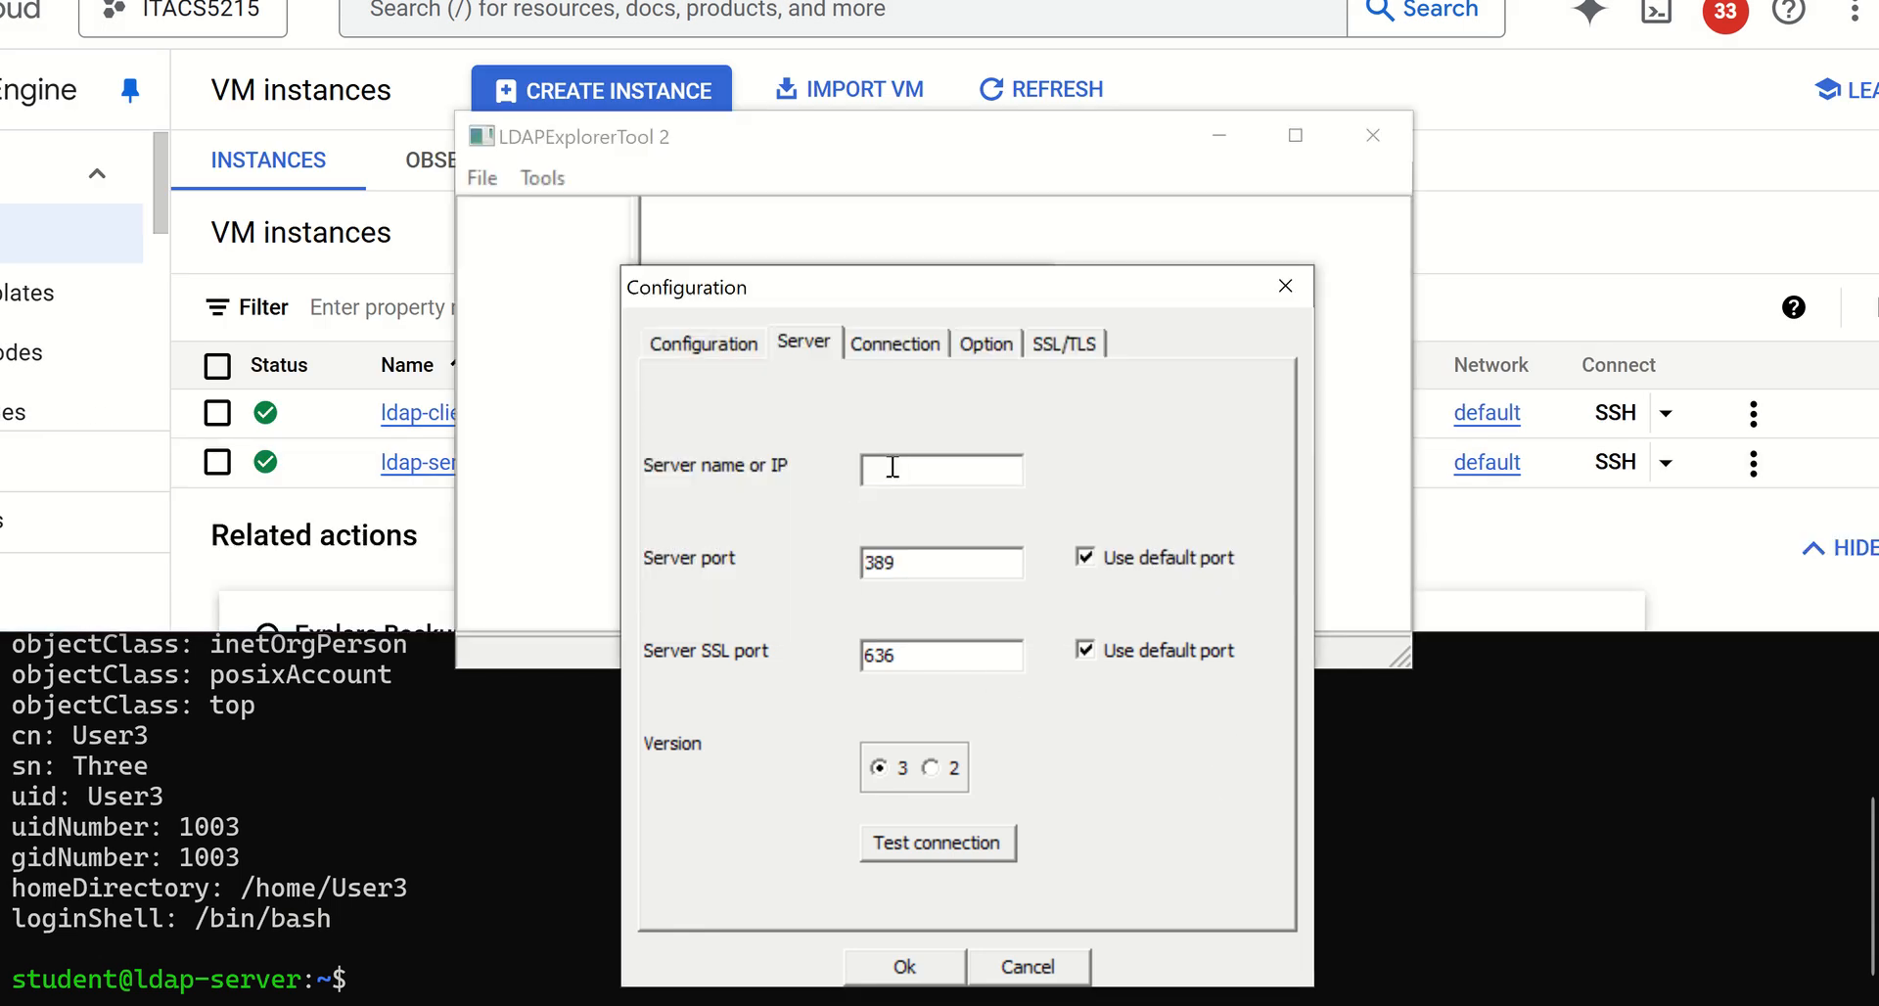
key("ctrl+v")
Set the base DN in the ldap configuration's connection settings to dc=learn-linux,dc=local and check the entered text
left_click(900, 343)
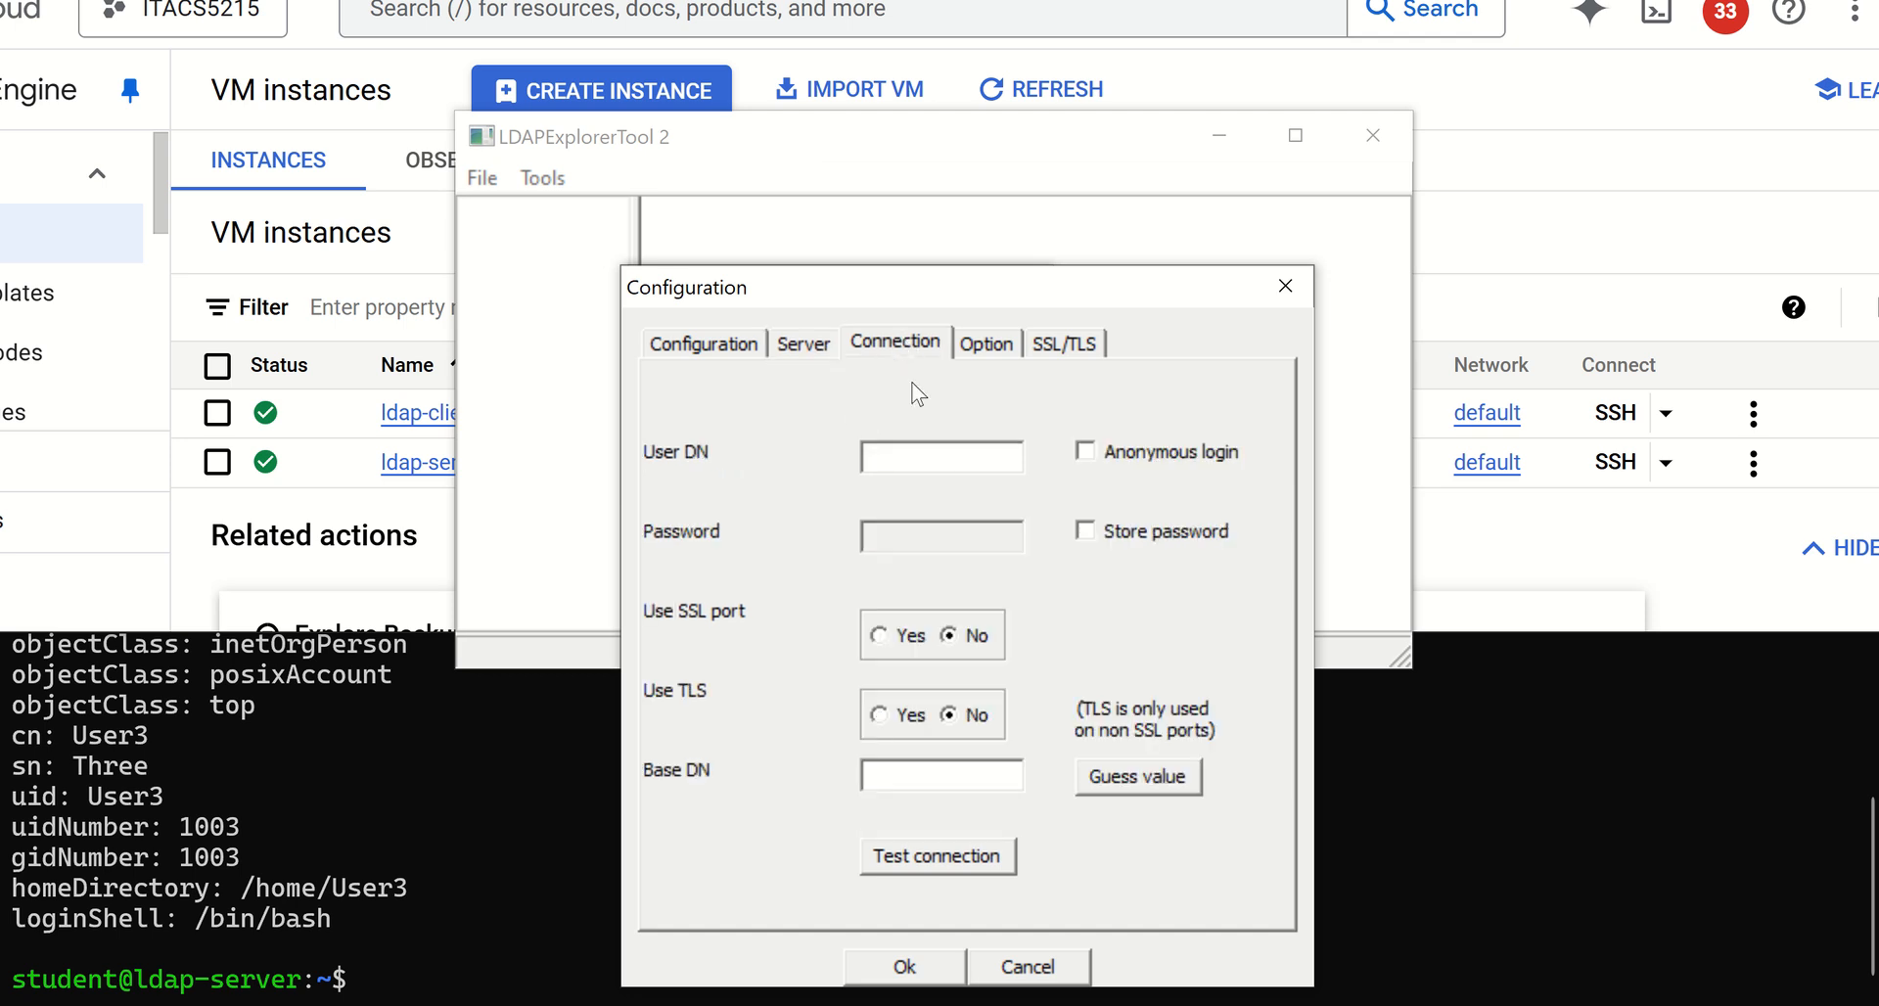
left_click(887, 459)
key("alt+Tab")
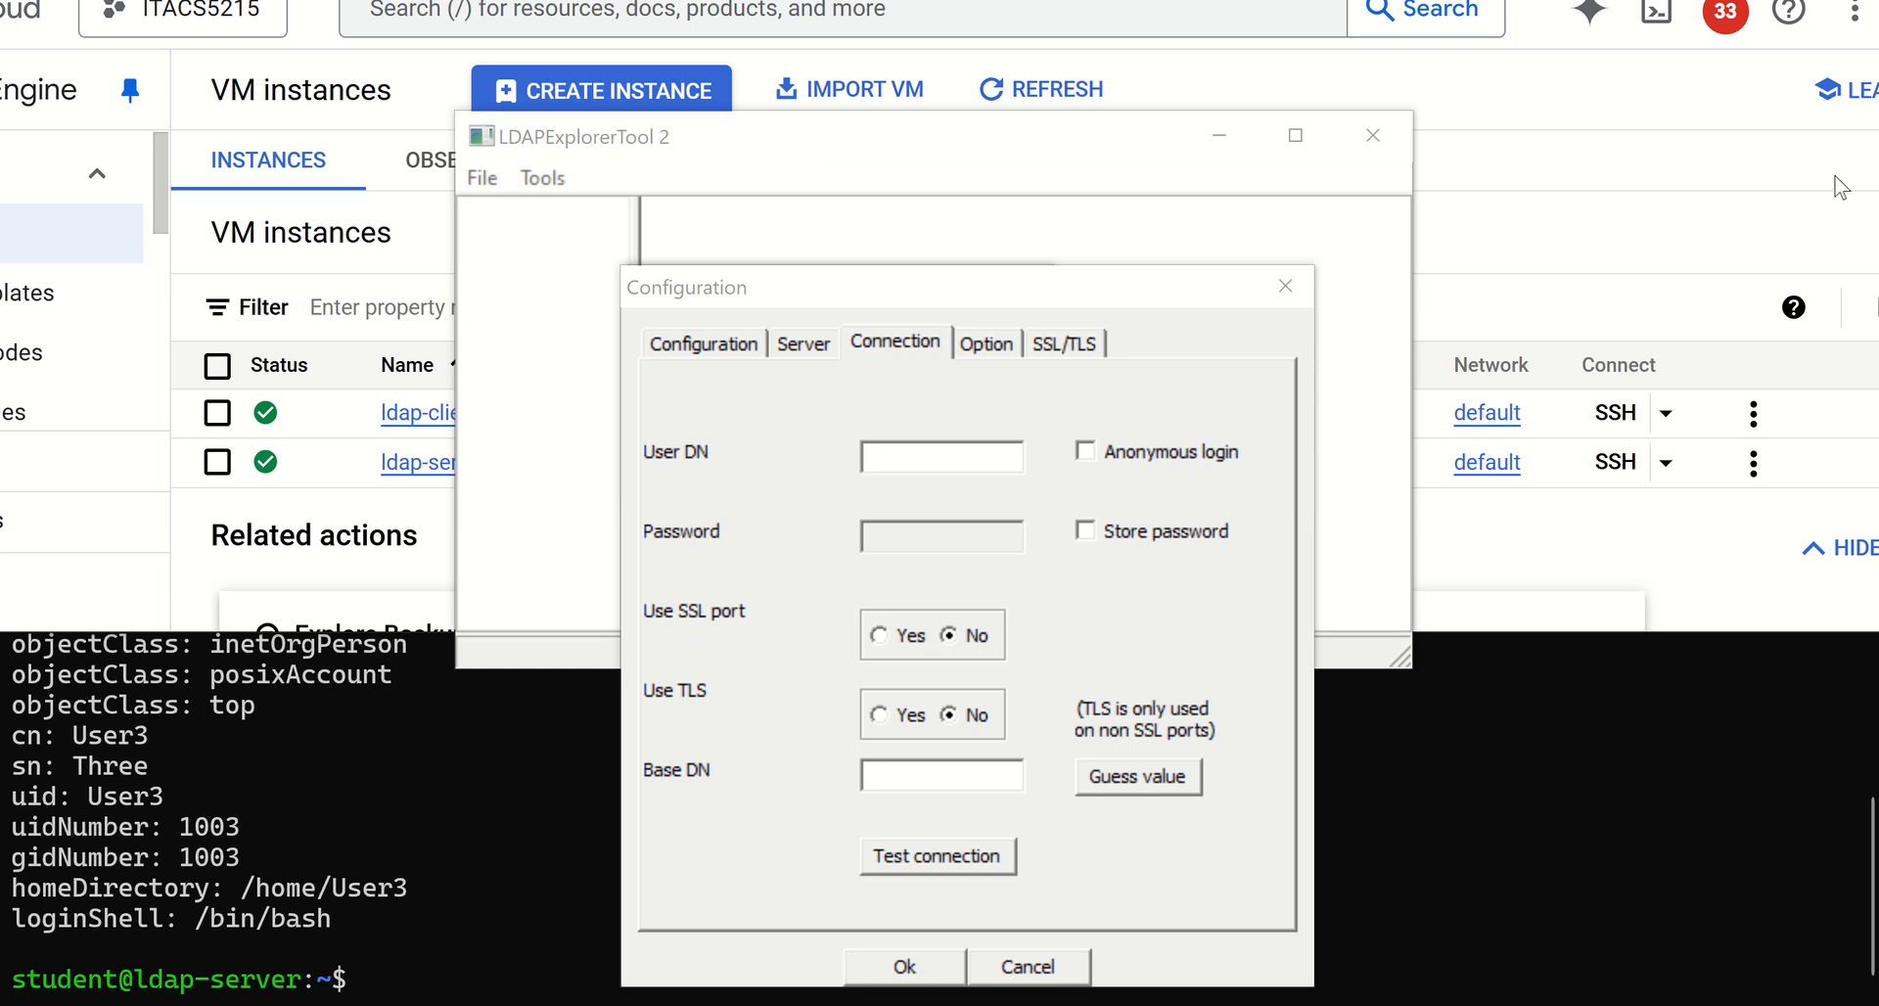
left_click(909, 772)
key("ctrl+v")
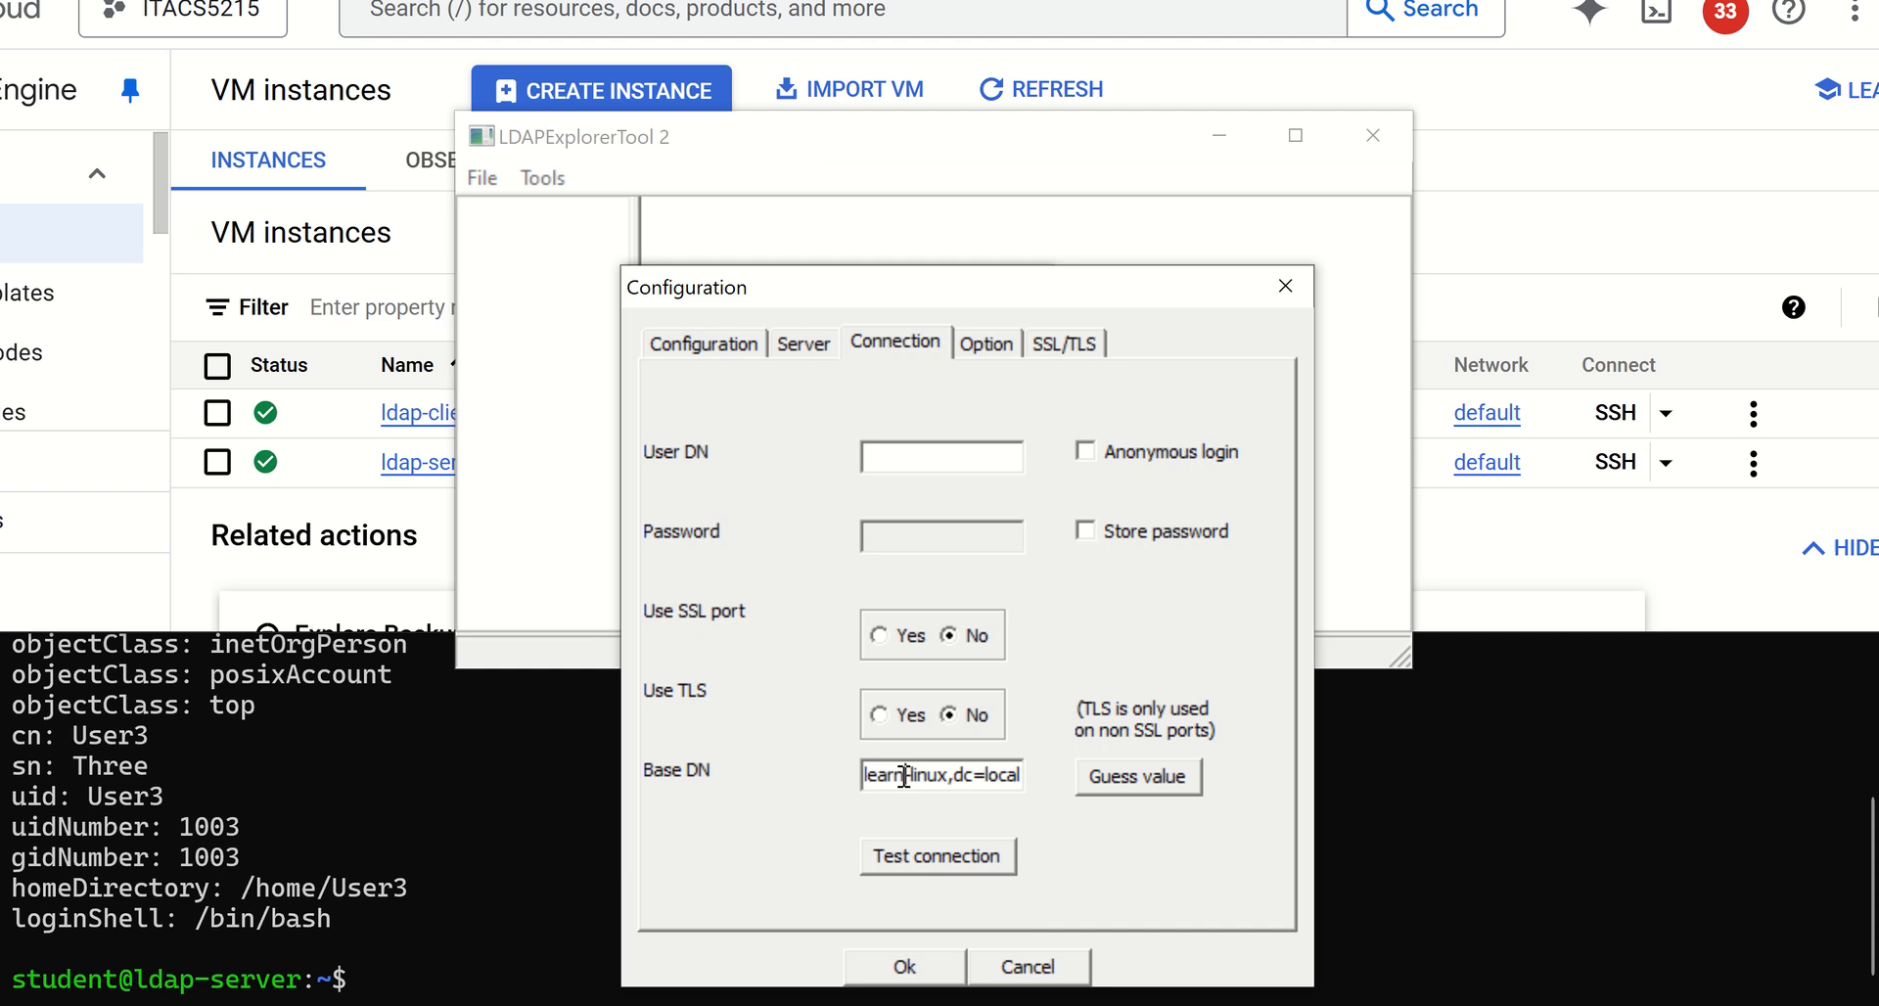
left_click_drag(904, 776, 844, 775)
left_click_drag(959, 774, 1049, 774)
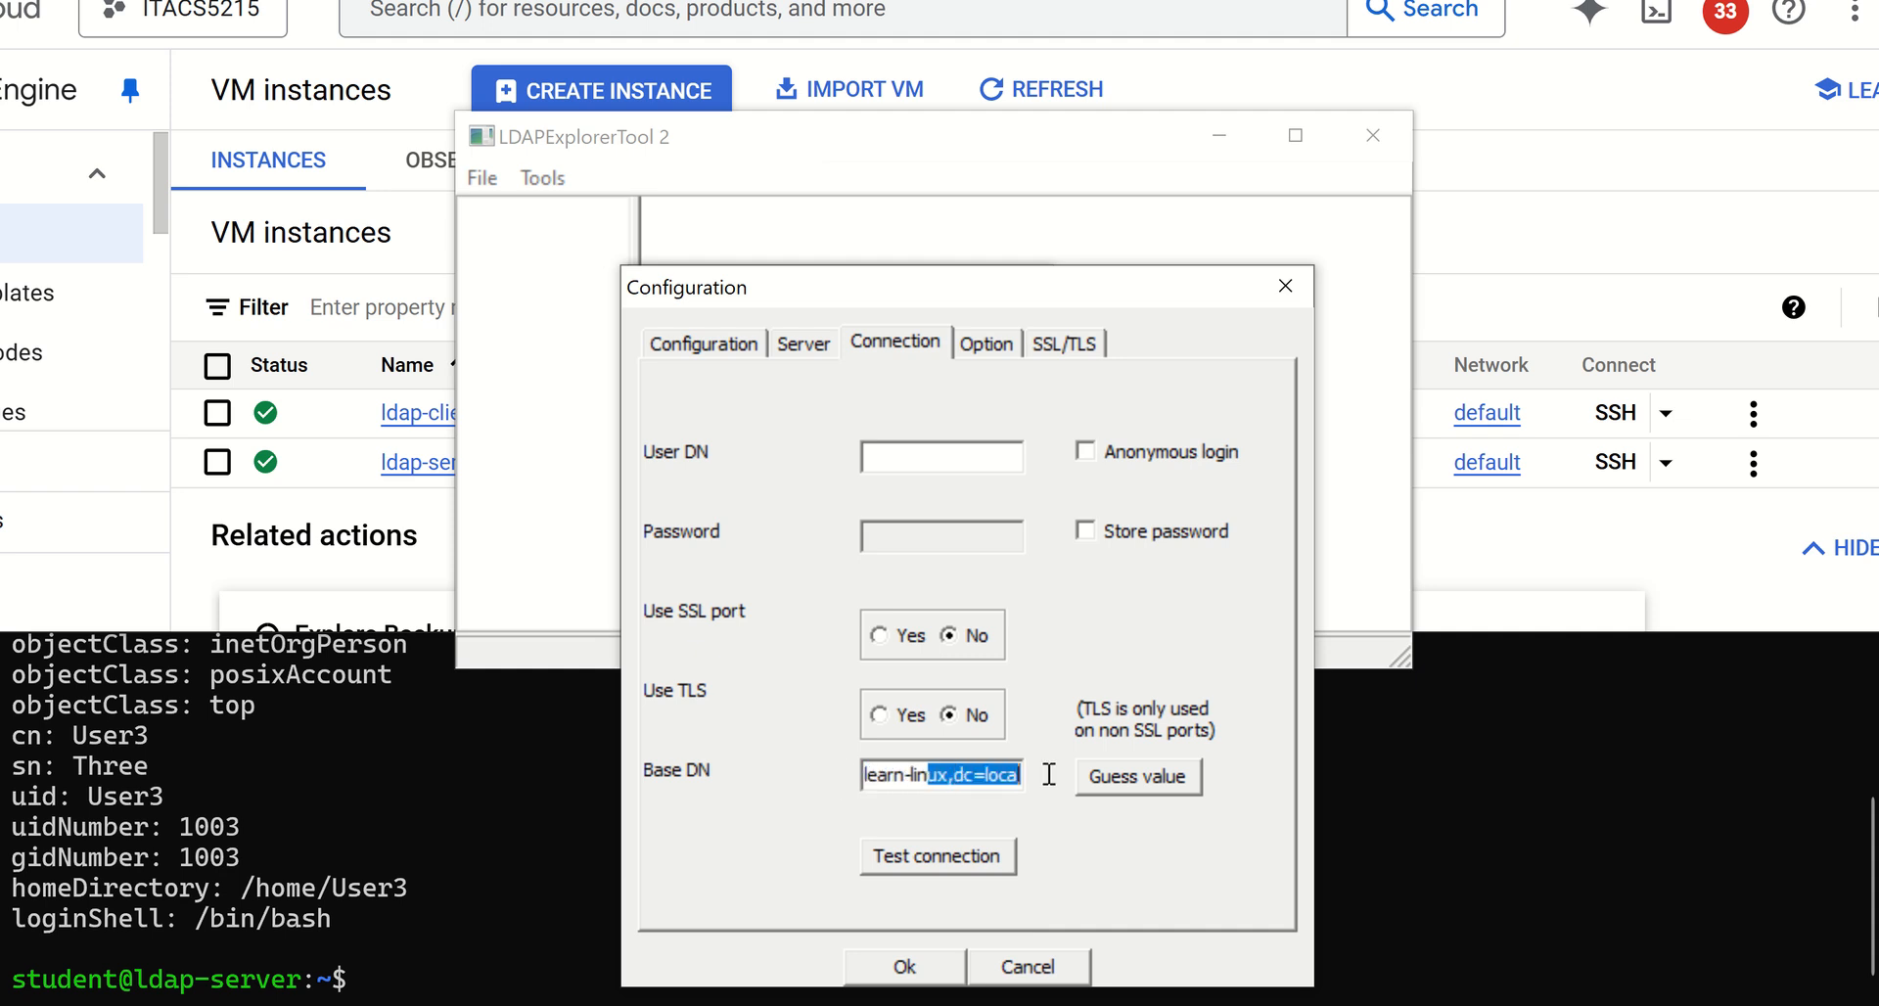
left_click(972, 776)
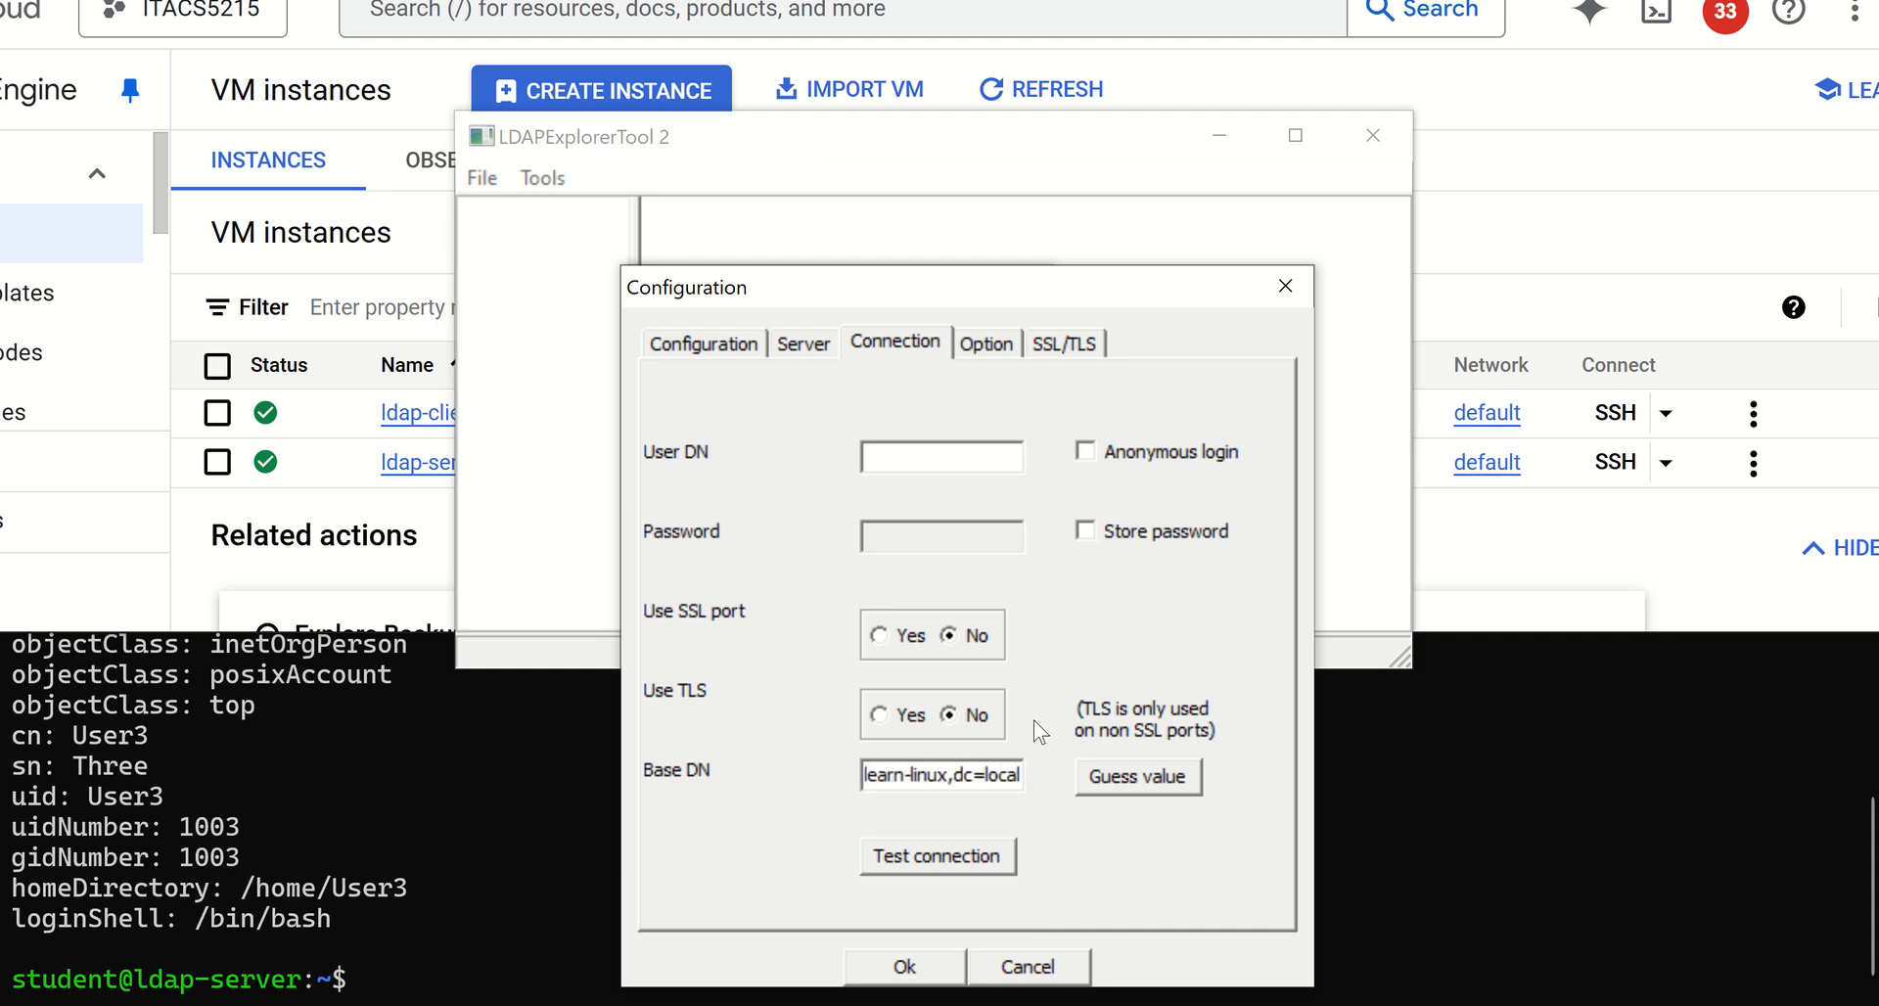
Set the user DN to cn=admin,dc=learn-linux,dc=local and check it against the base DN
left_click(944, 453)
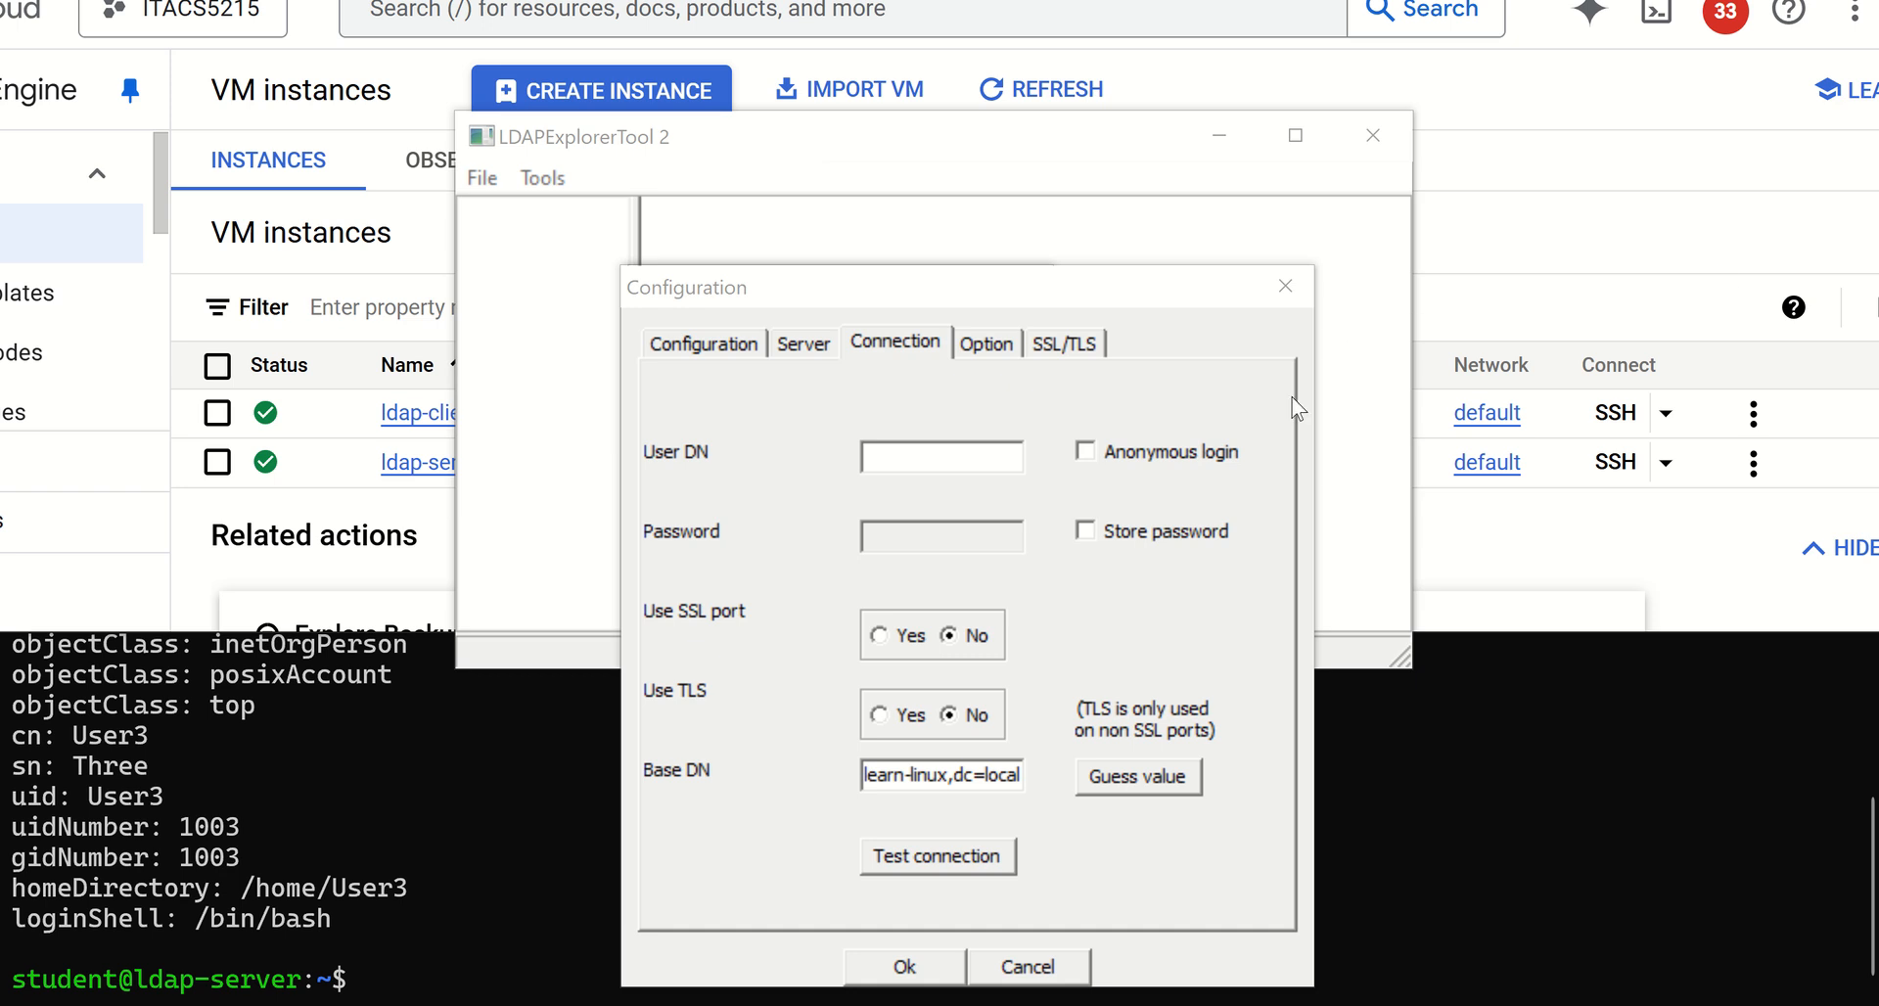
left_click(973, 452)
key("ctrl+v")
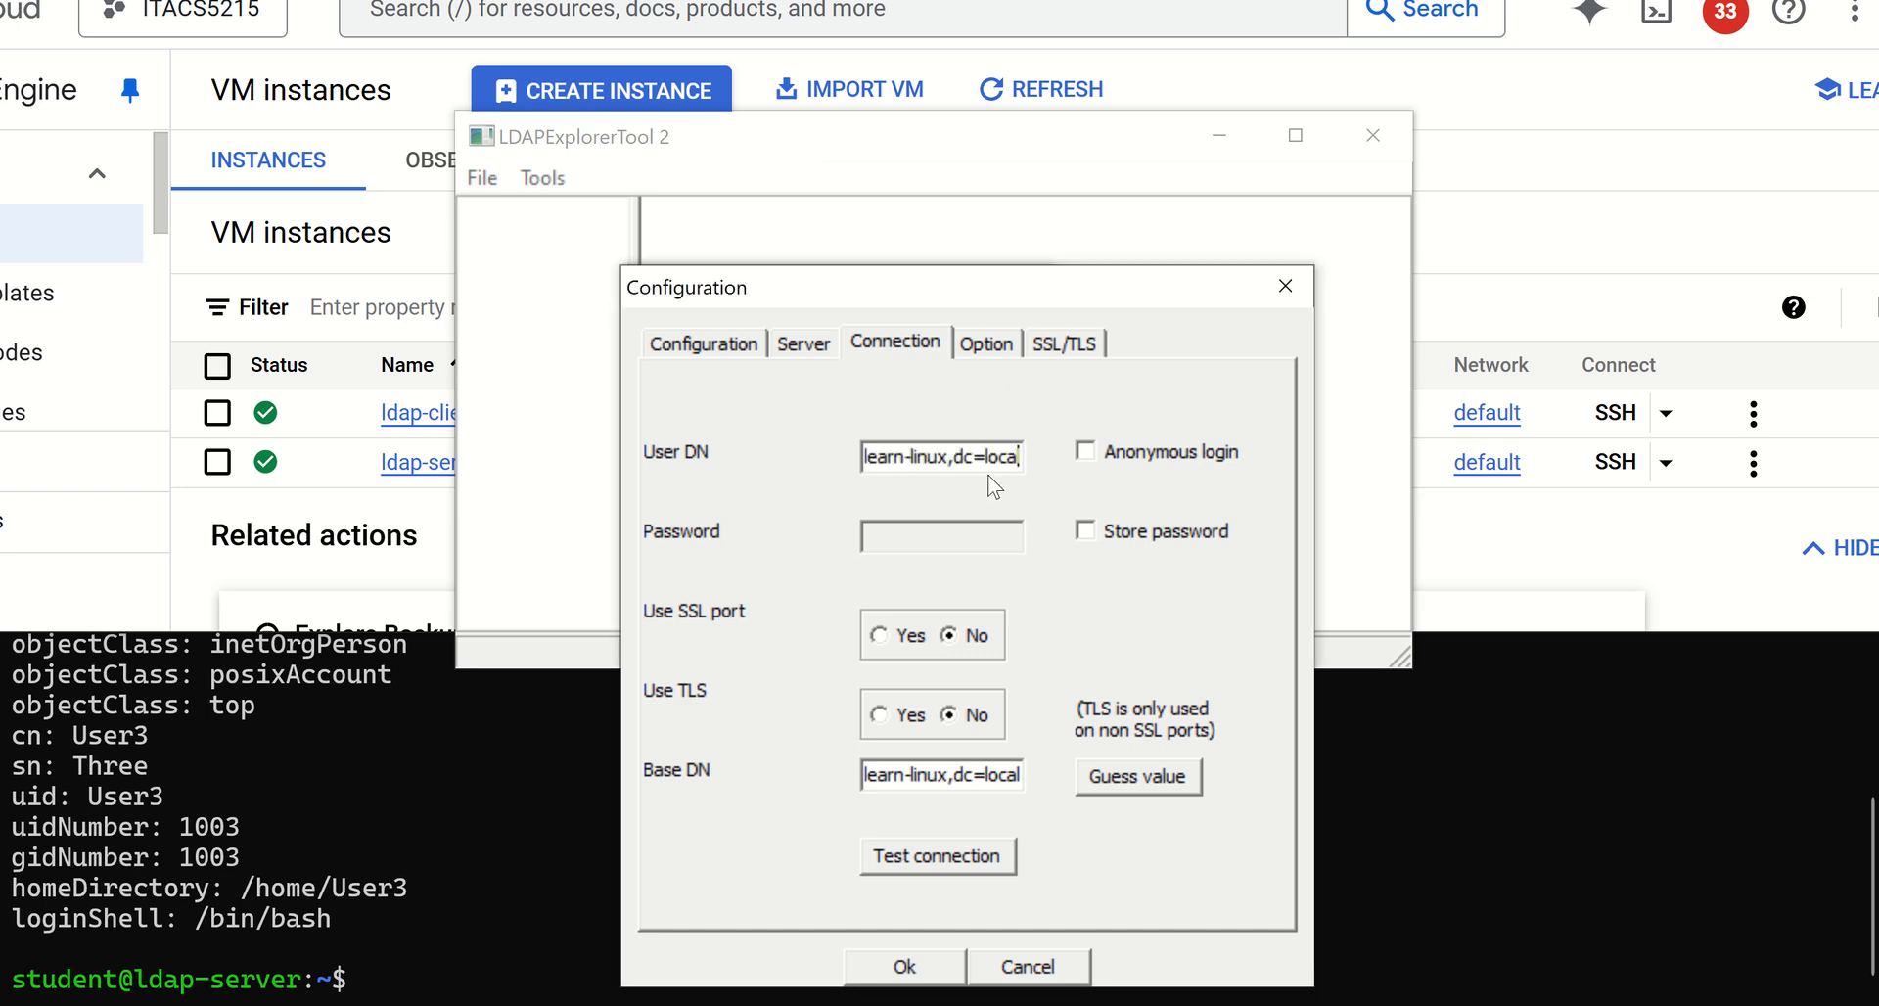
left_click_drag(1018, 456, 747, 461)
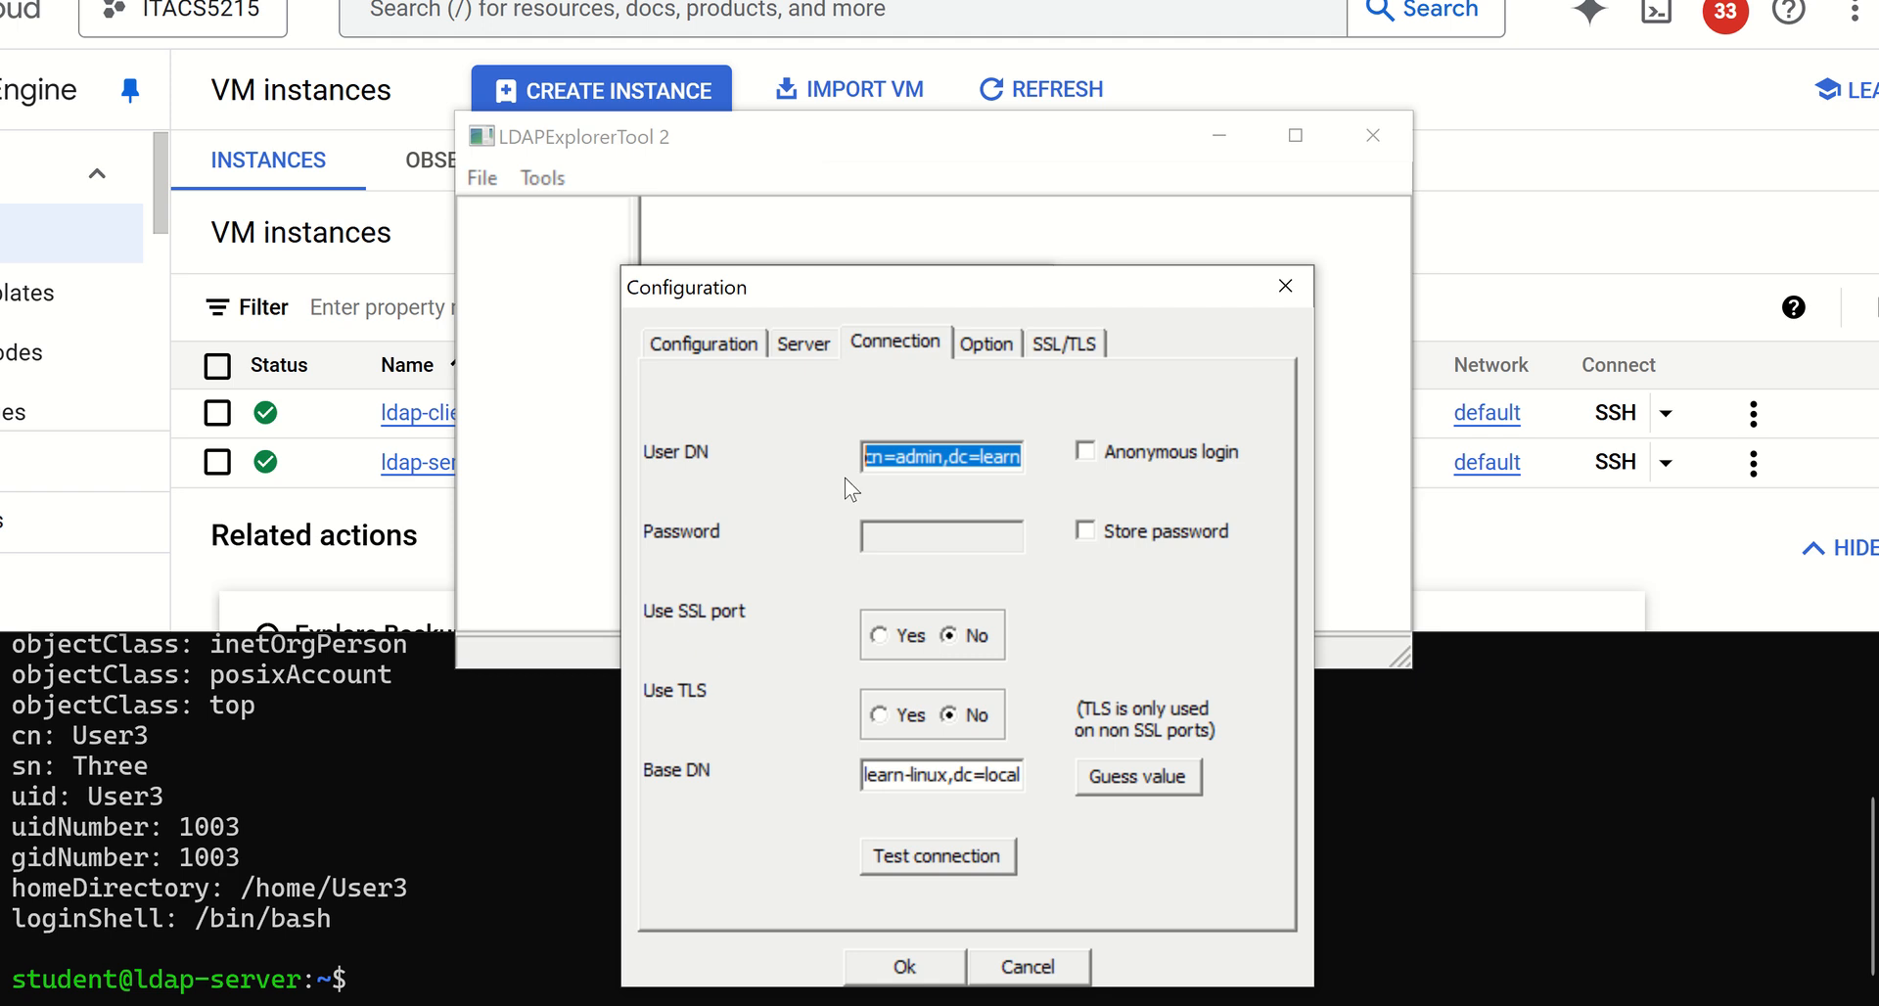
left_click(887, 452)
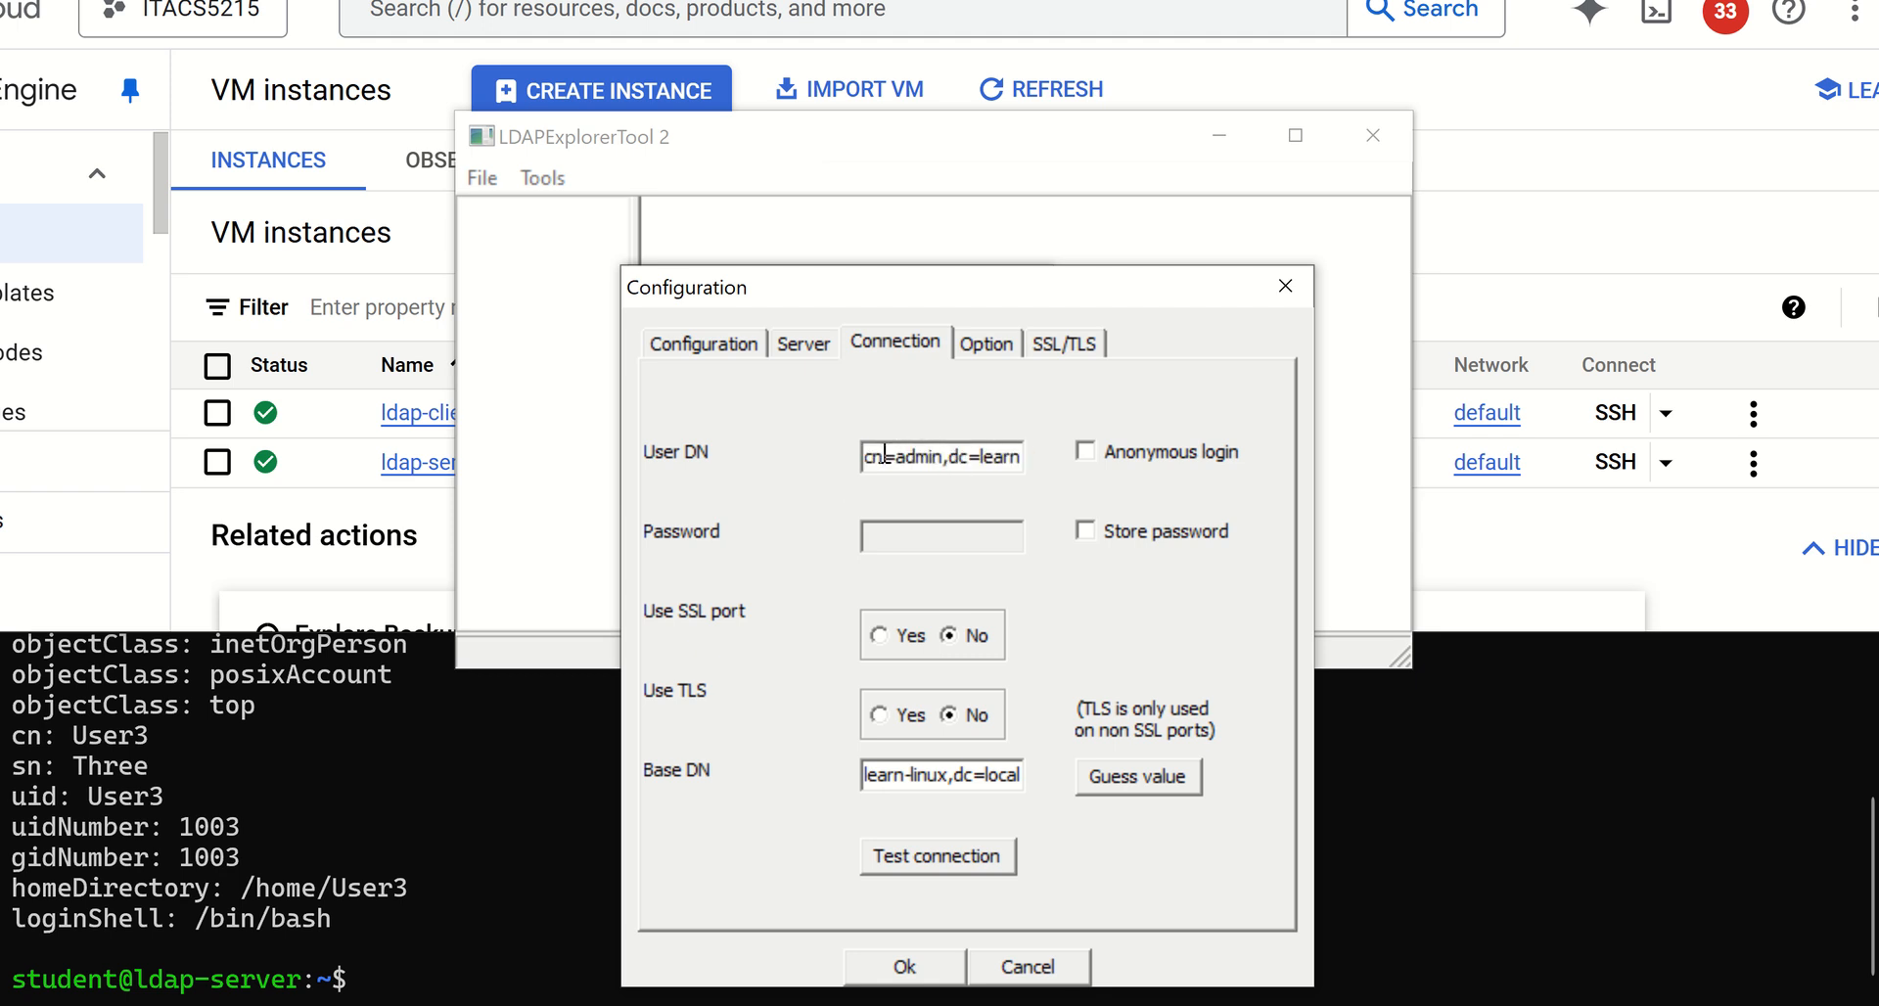
left_click_drag(942, 460, 1071, 454)
left_click(956, 458)
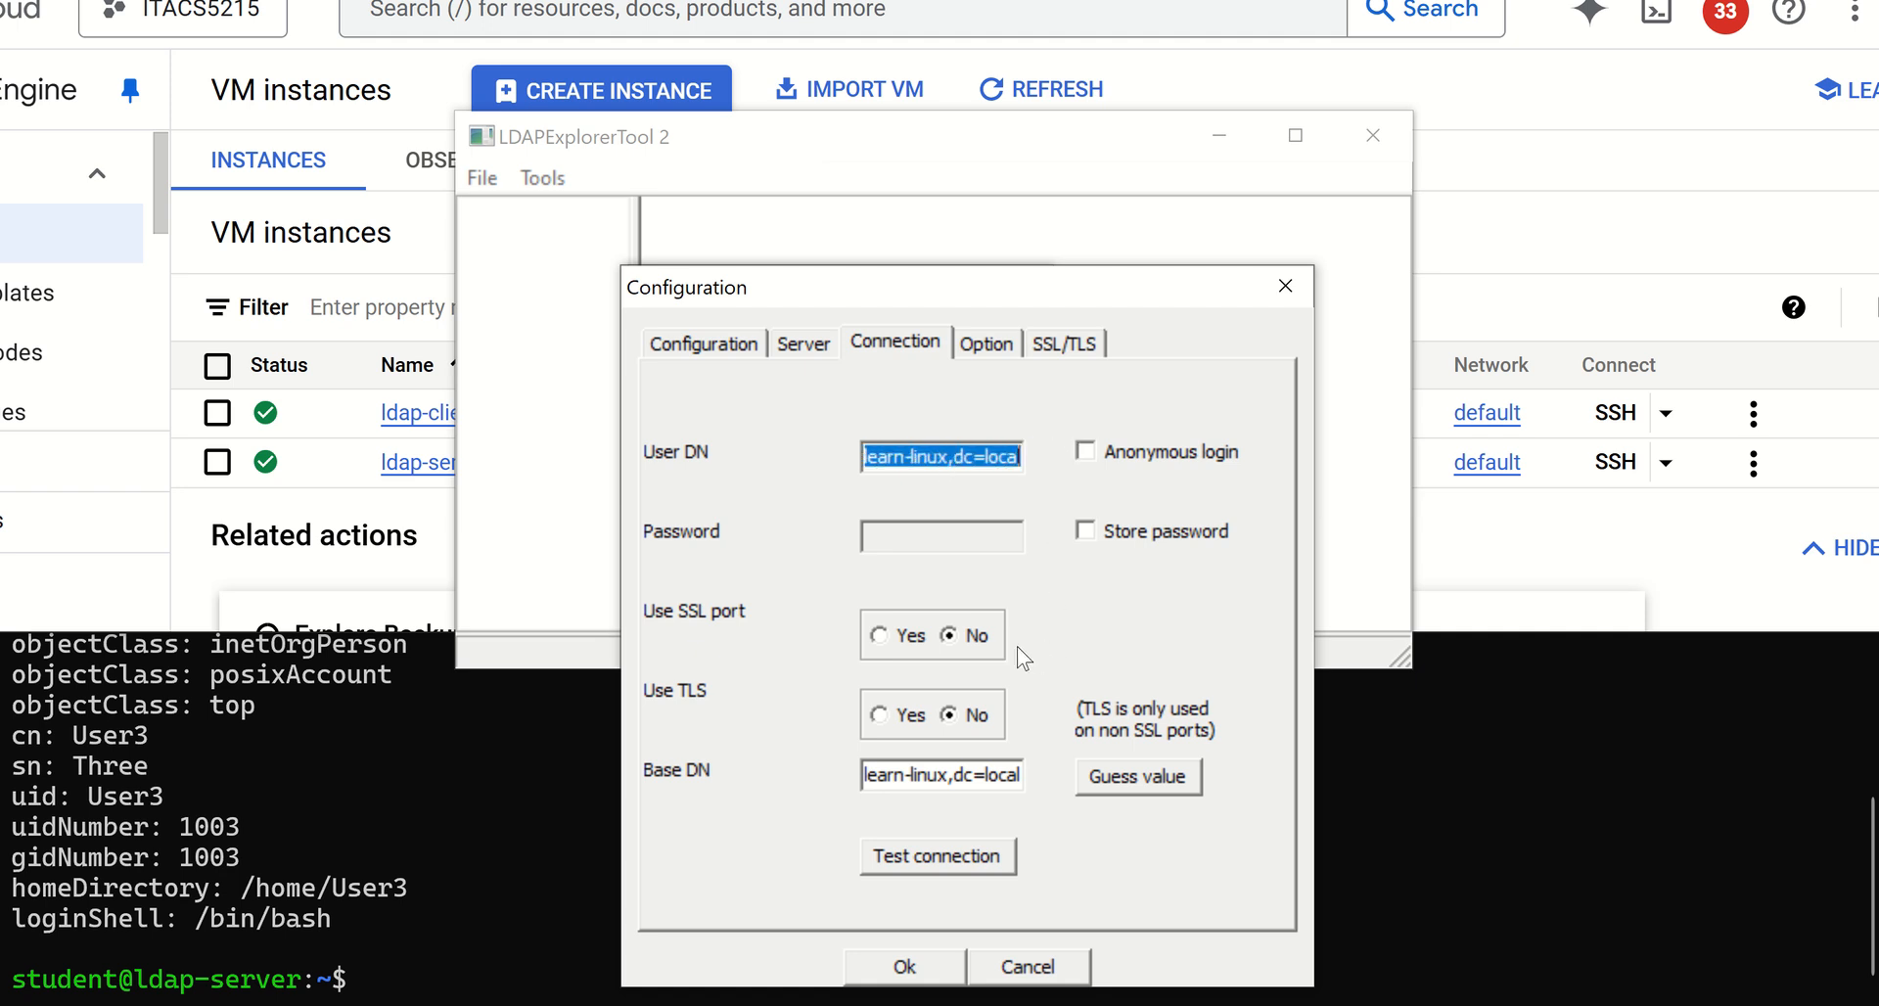
left_click(973, 775)
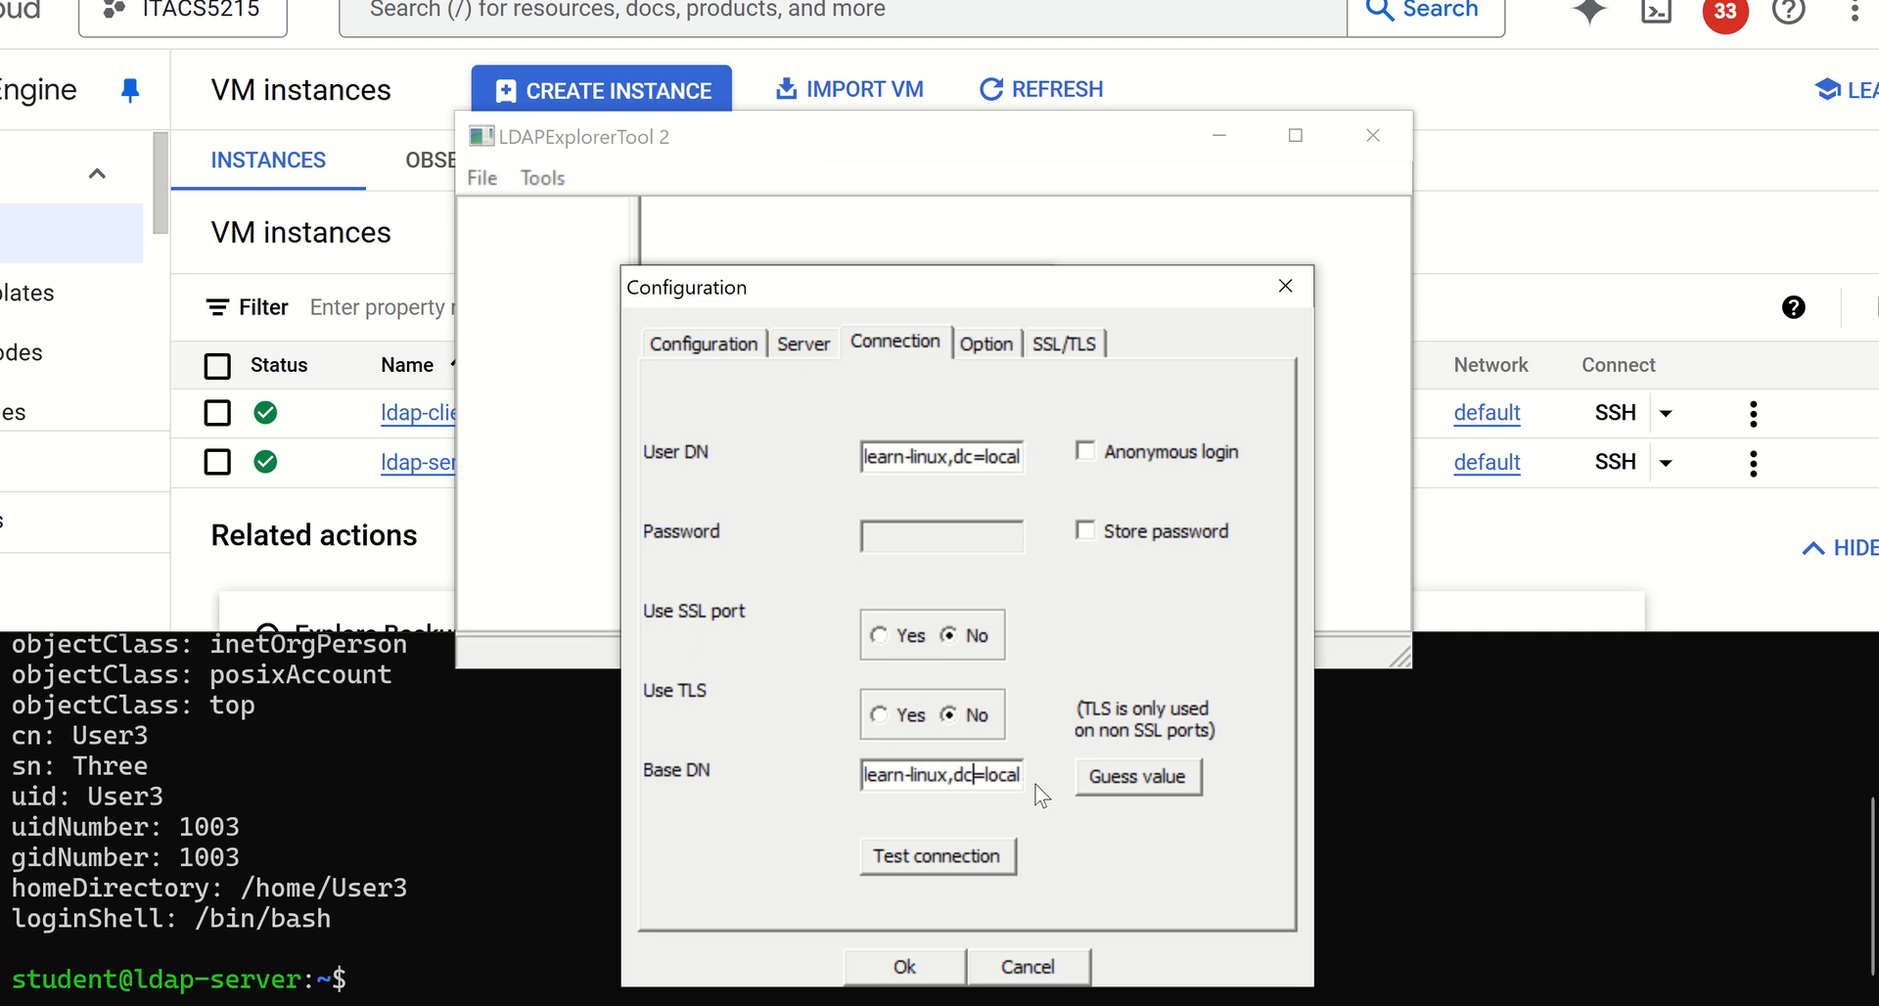
Test the connection by entering the LDAP user password, and save the configuration
left_click(937, 861)
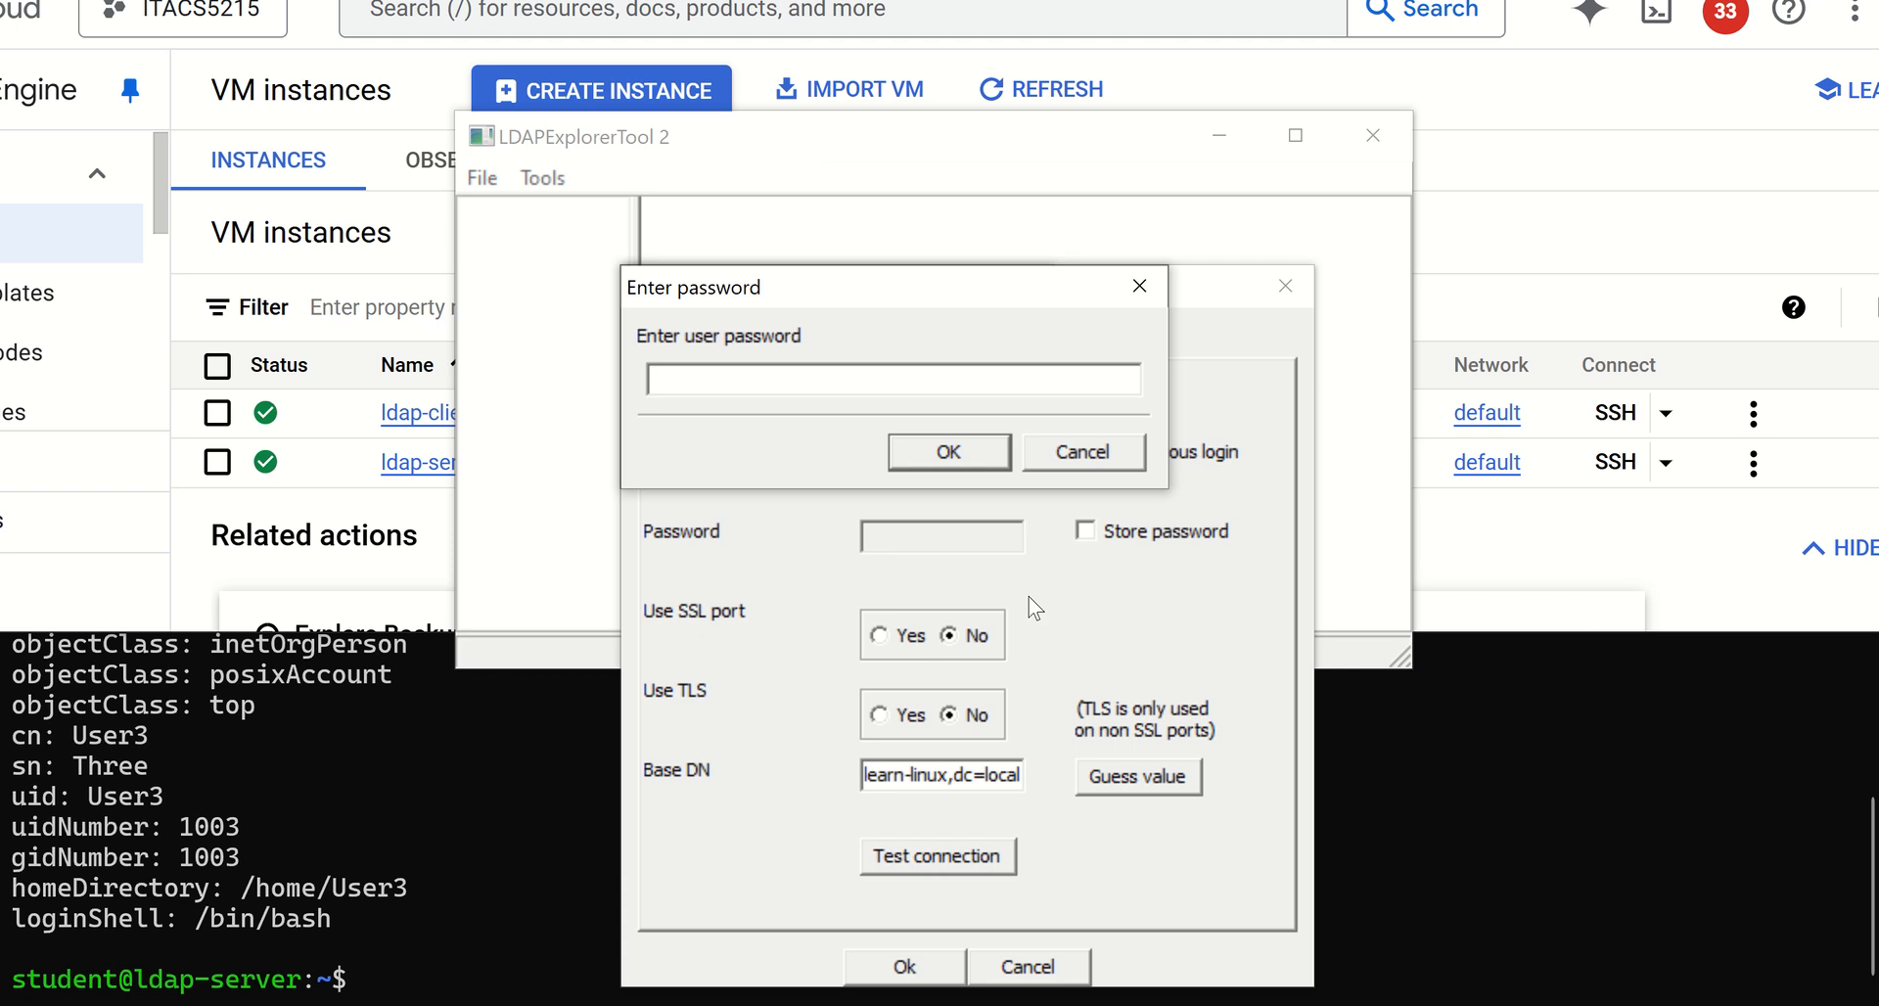
type("**********")
key("Return")
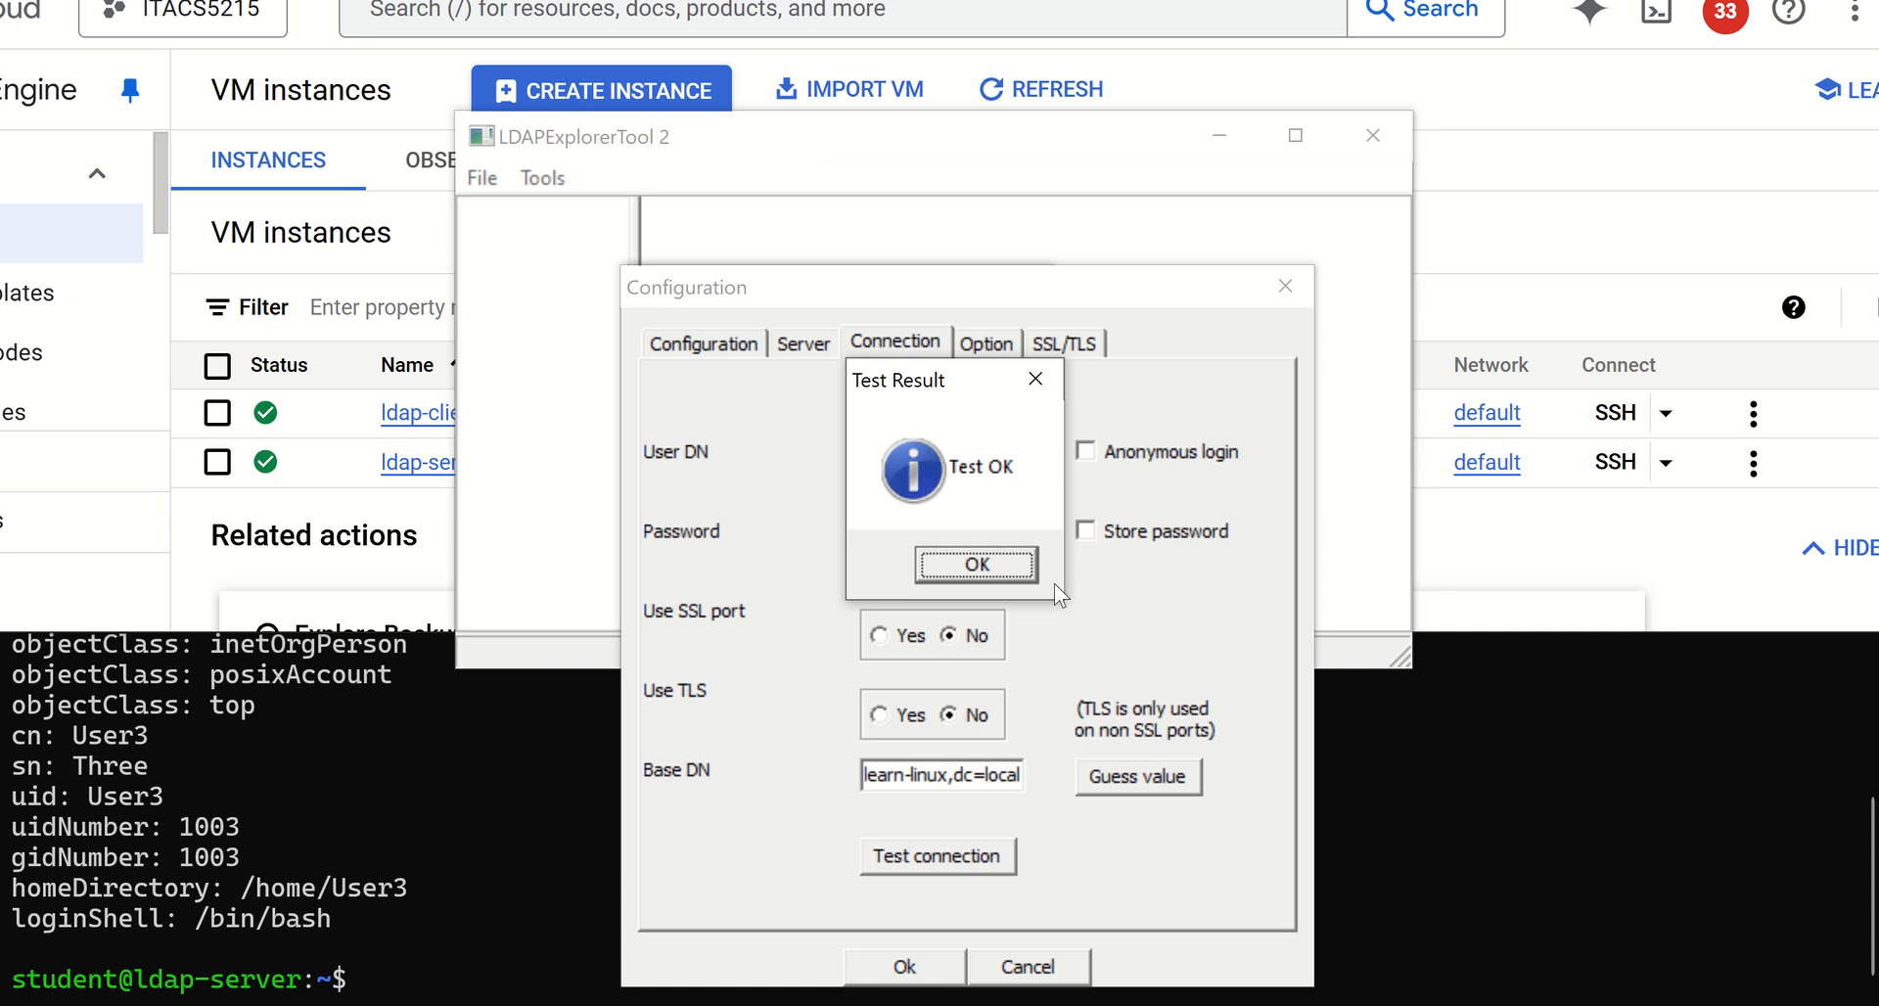
left_click(976, 564)
left_click(904, 966)
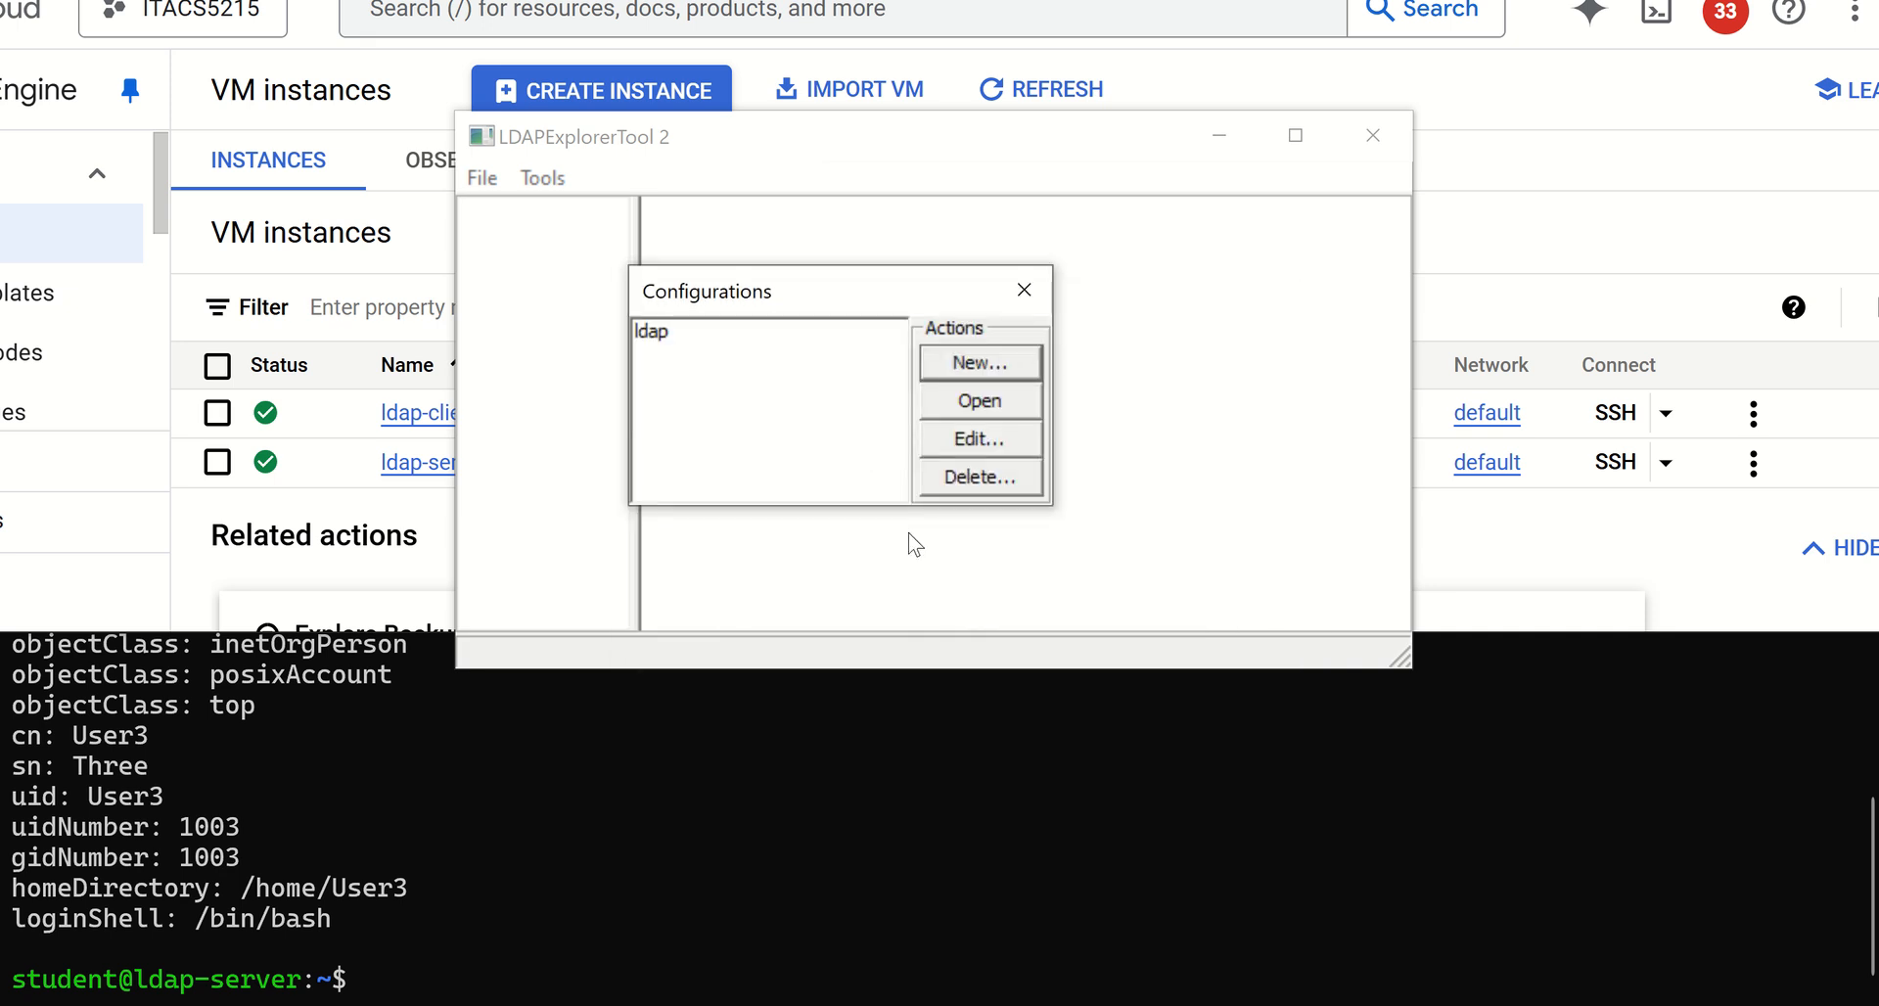
Open the saved ldap configuration, authenticating with the LDAP user password
left_click(658, 339)
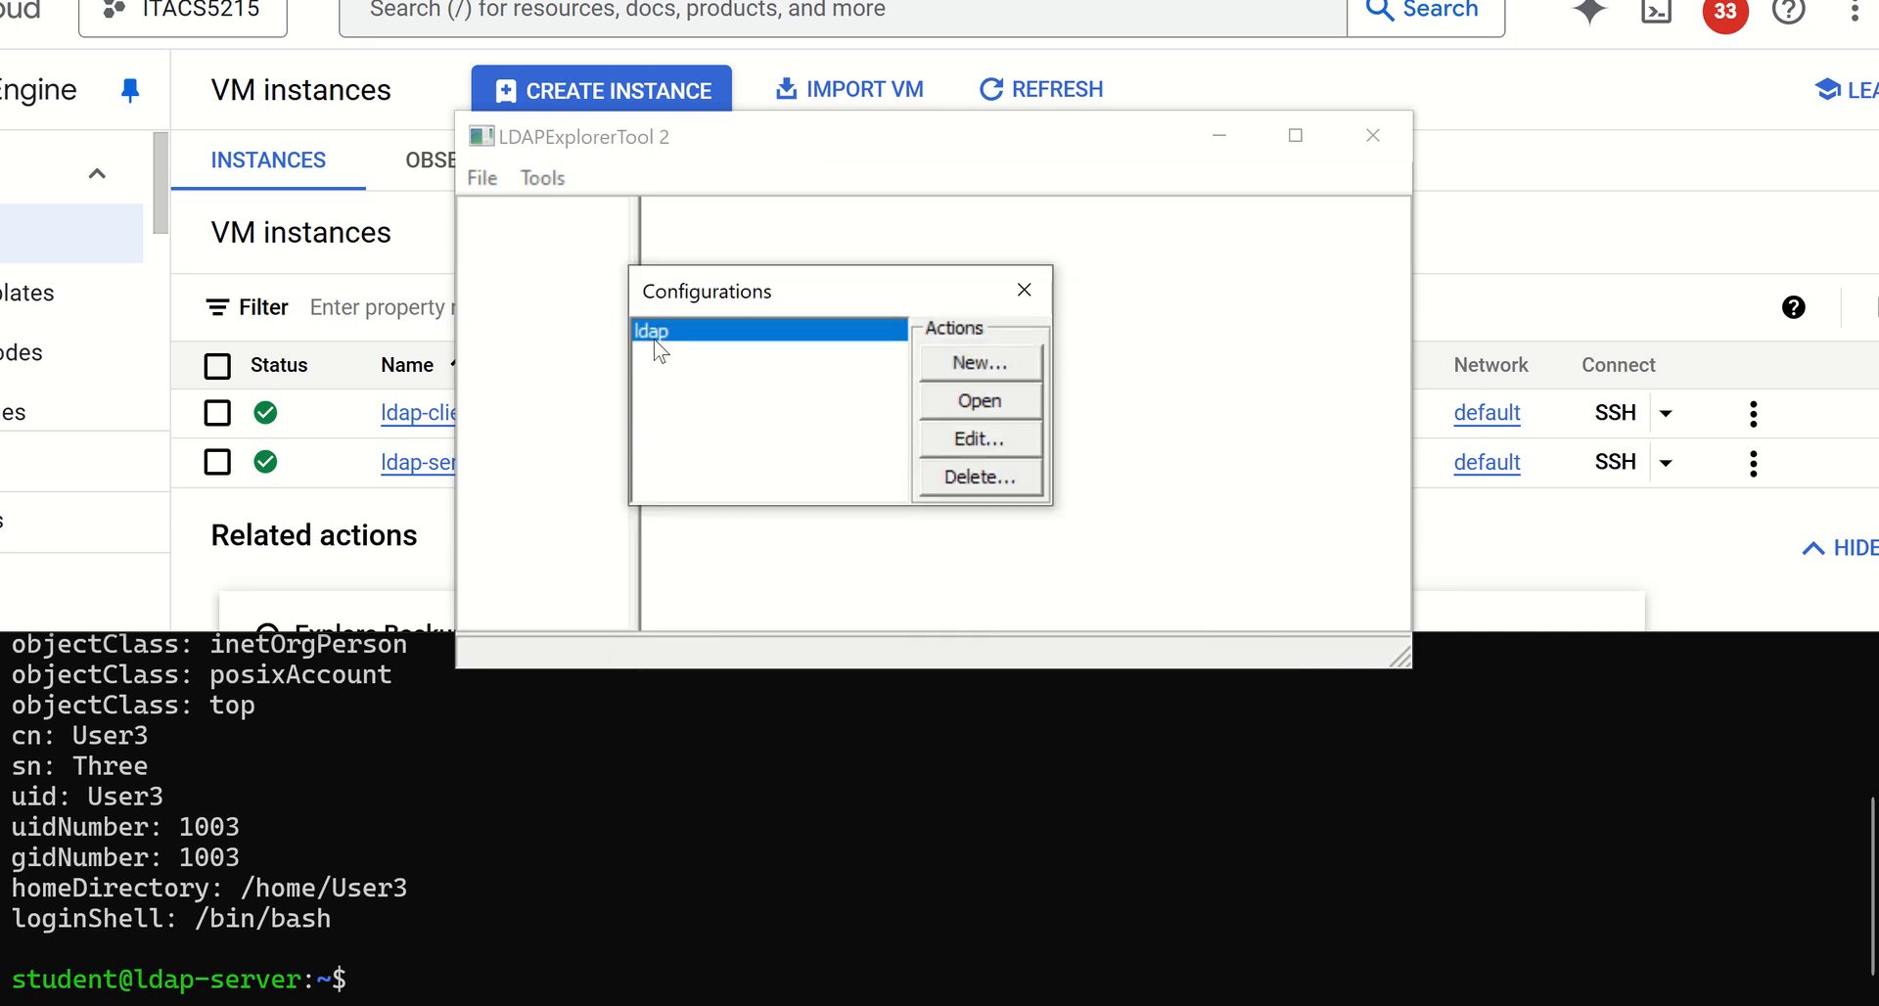
left_click(980, 402)
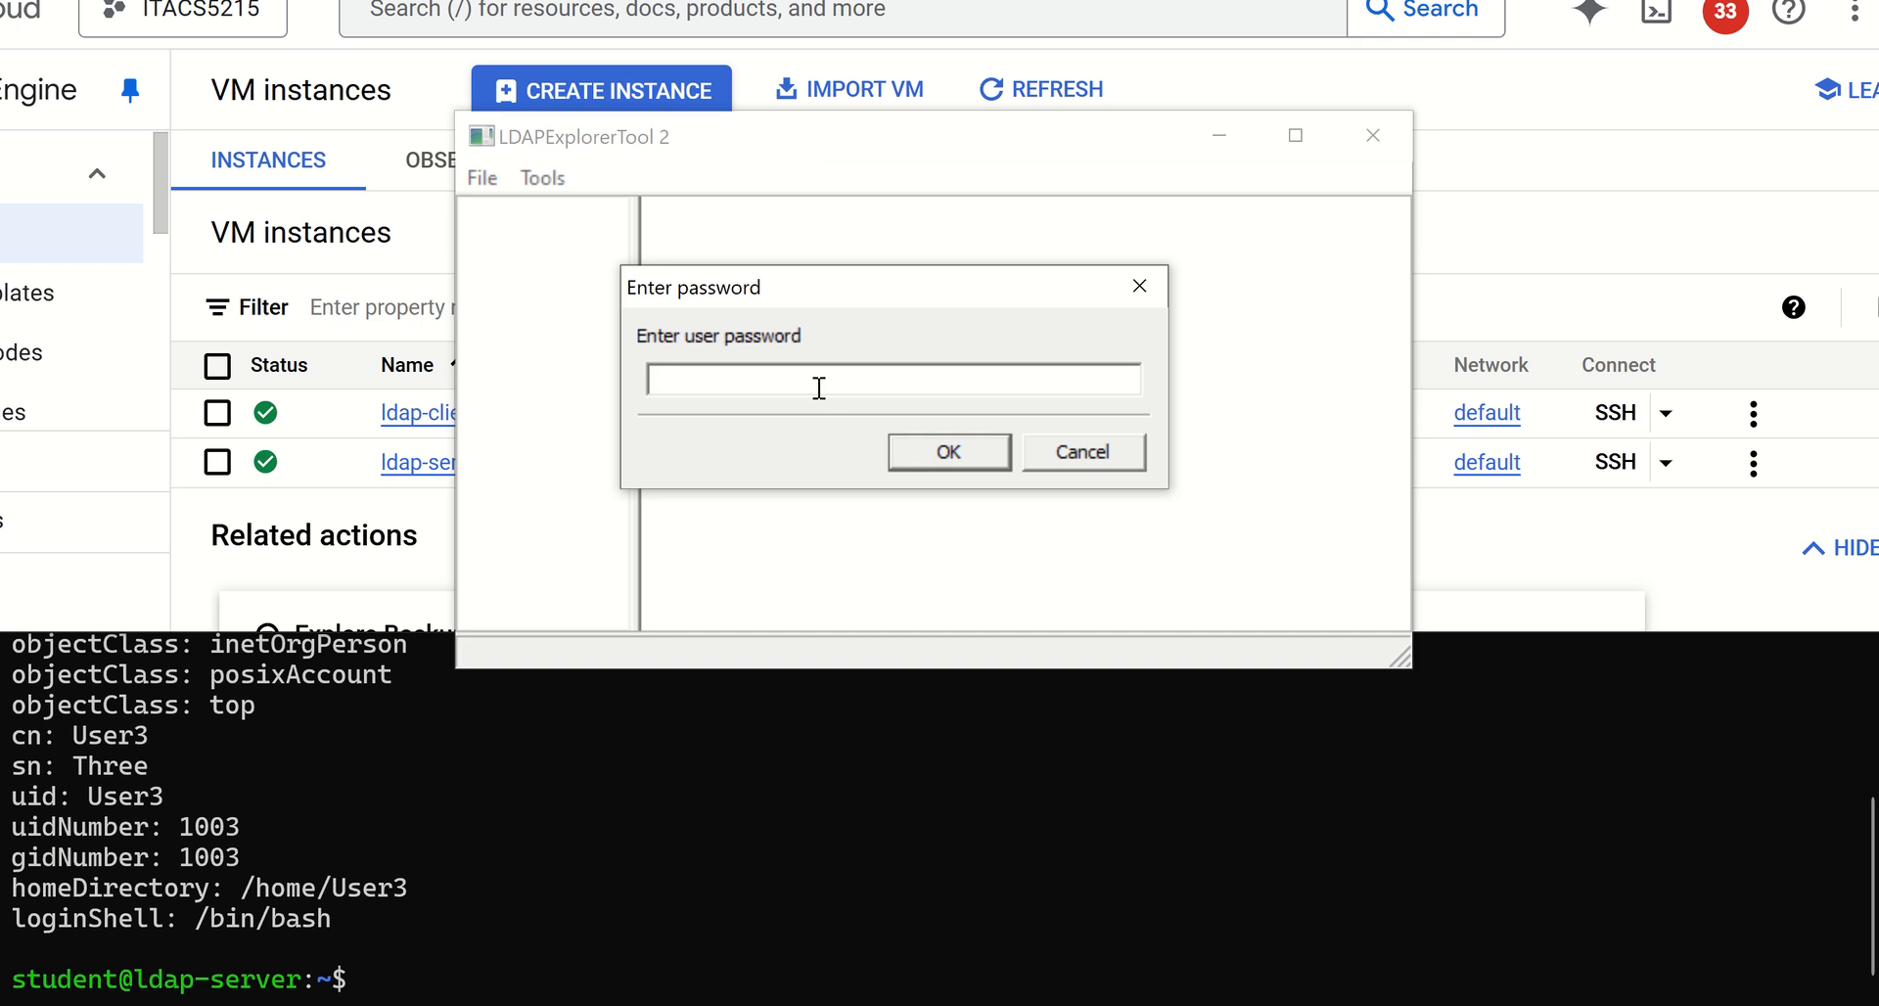
type("**********")
key("Return")
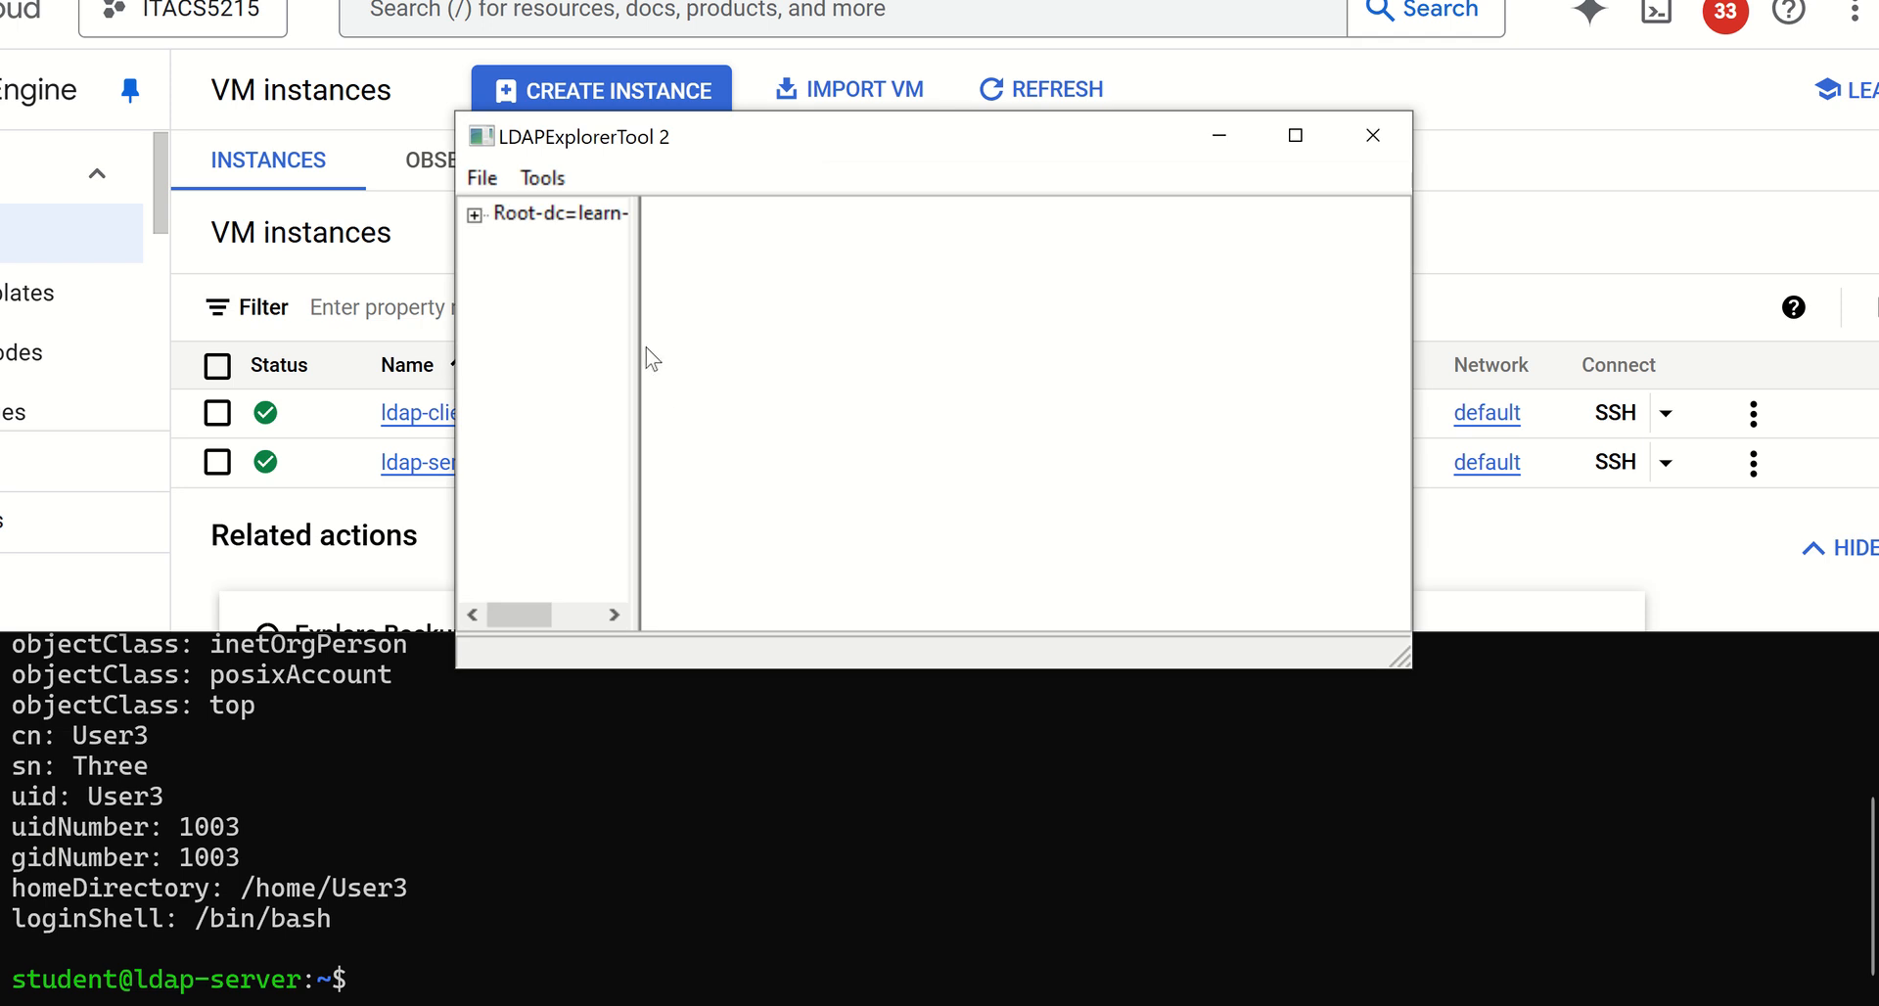
Widen the directory tree pane and expand the root to select uid=User1 under ou=users
left_click_drag(631, 359, 752, 368)
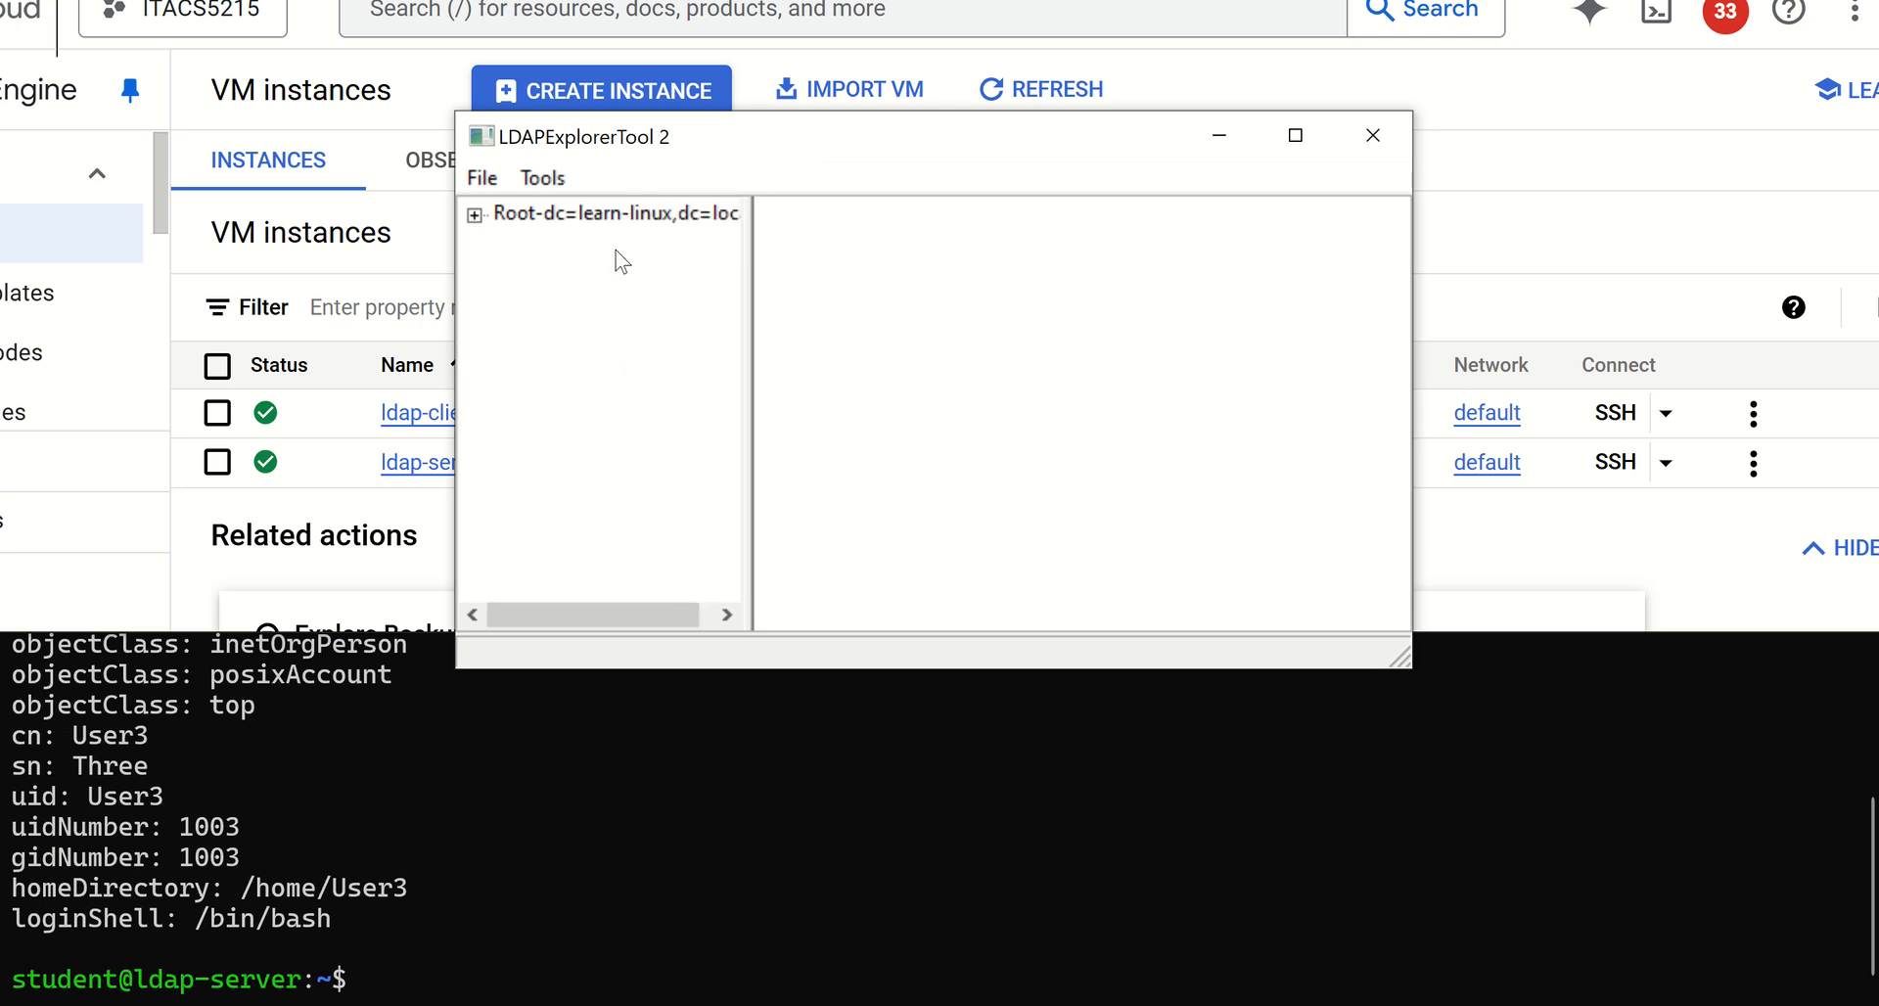
left_click(475, 214)
left_click(542, 247)
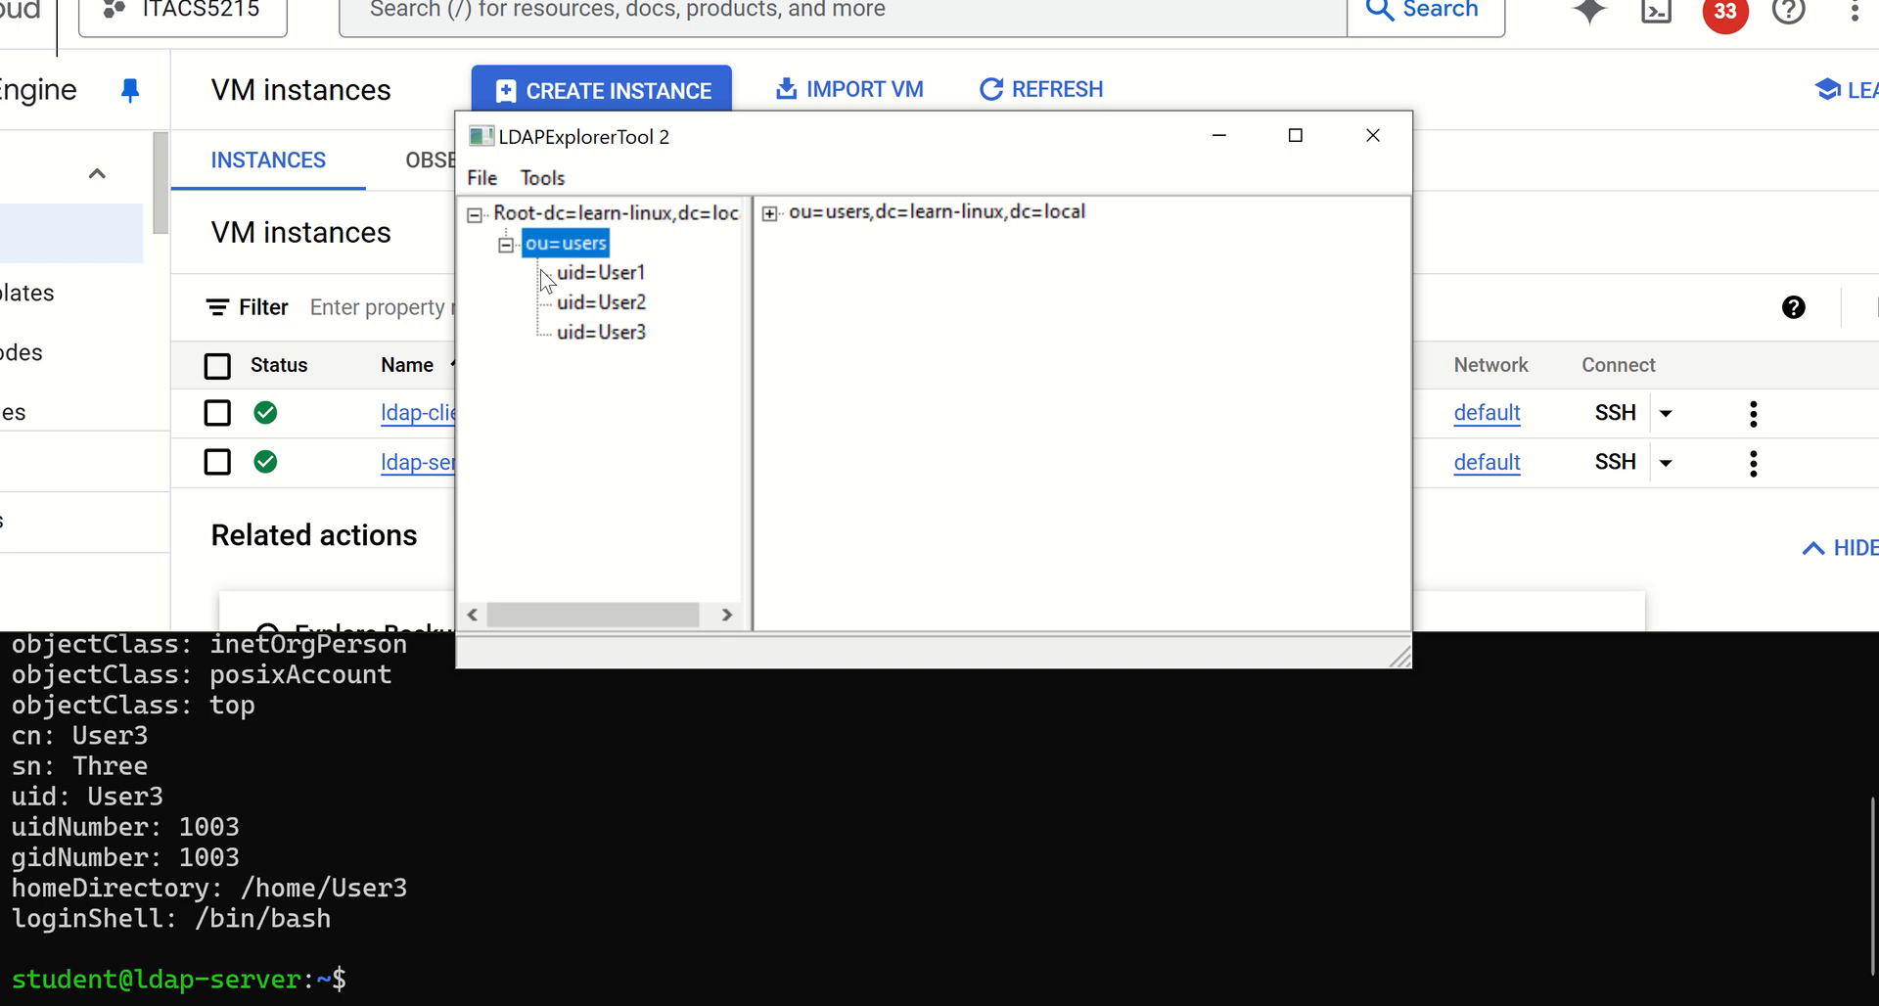
left_click(586, 274)
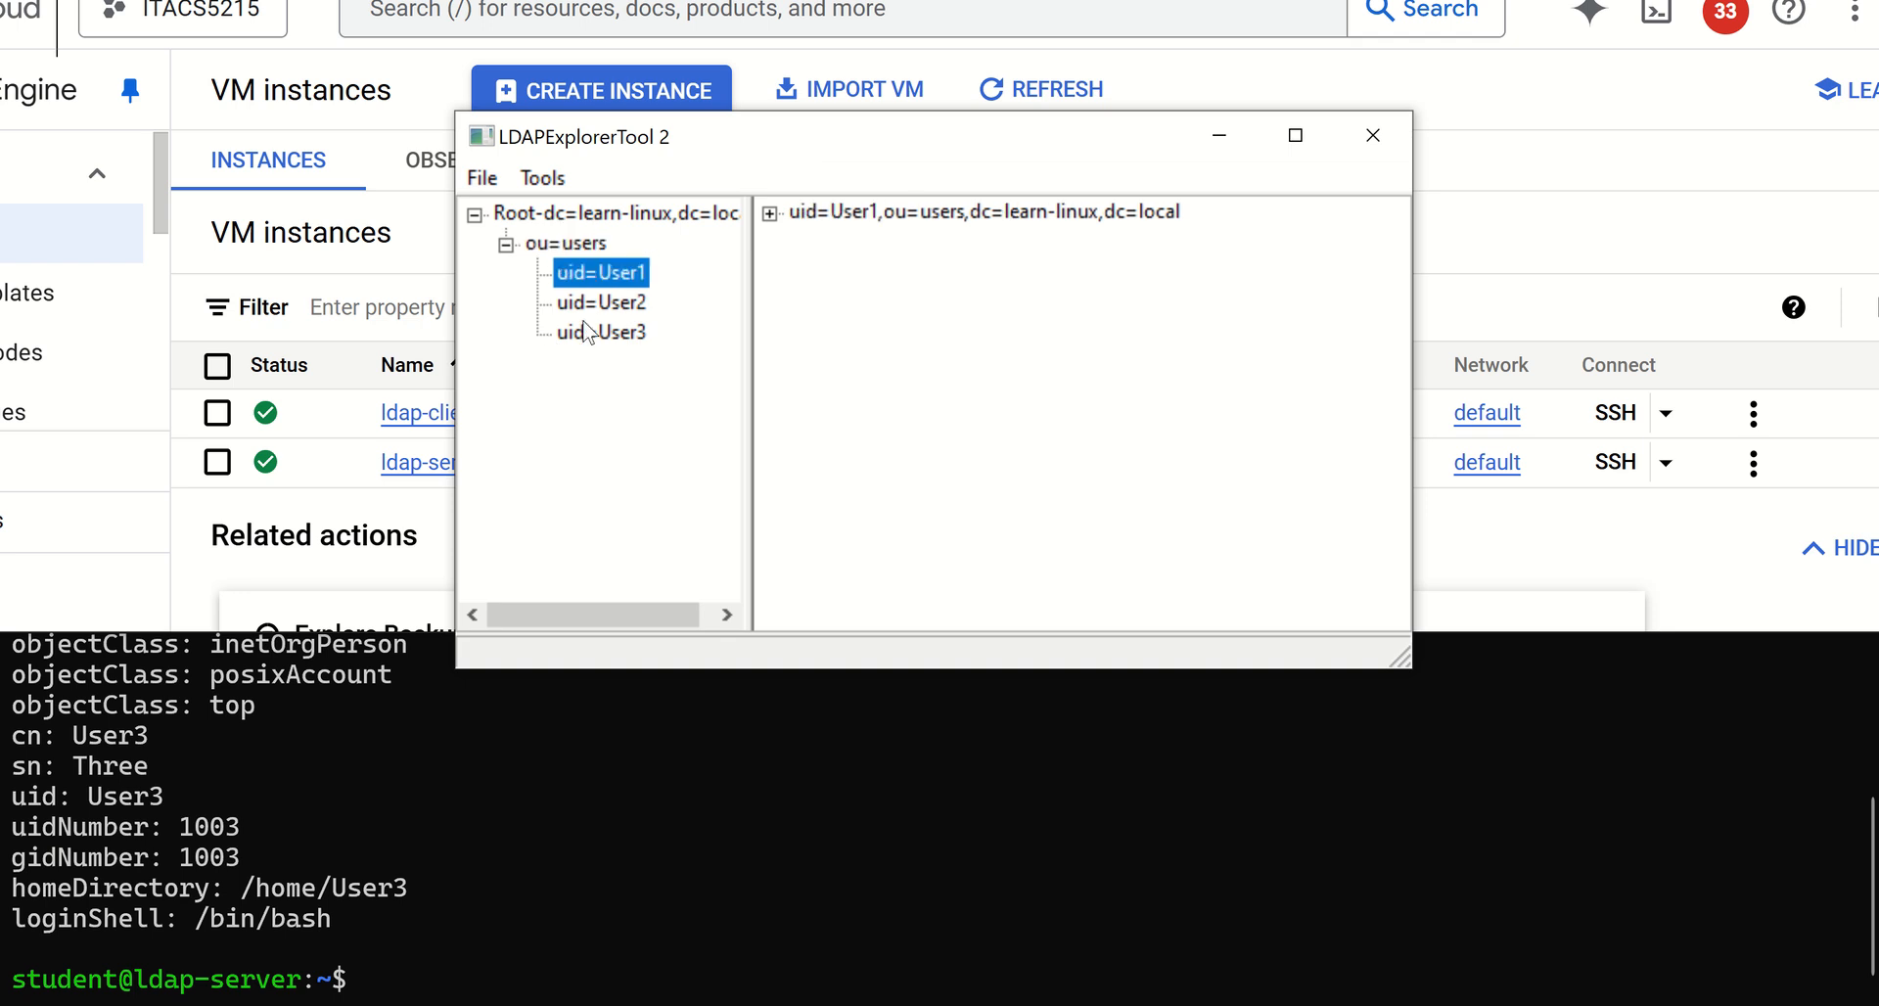
Expand the User1 entry and examine its attributes, including the loginShell and sn values
left_click(770, 213)
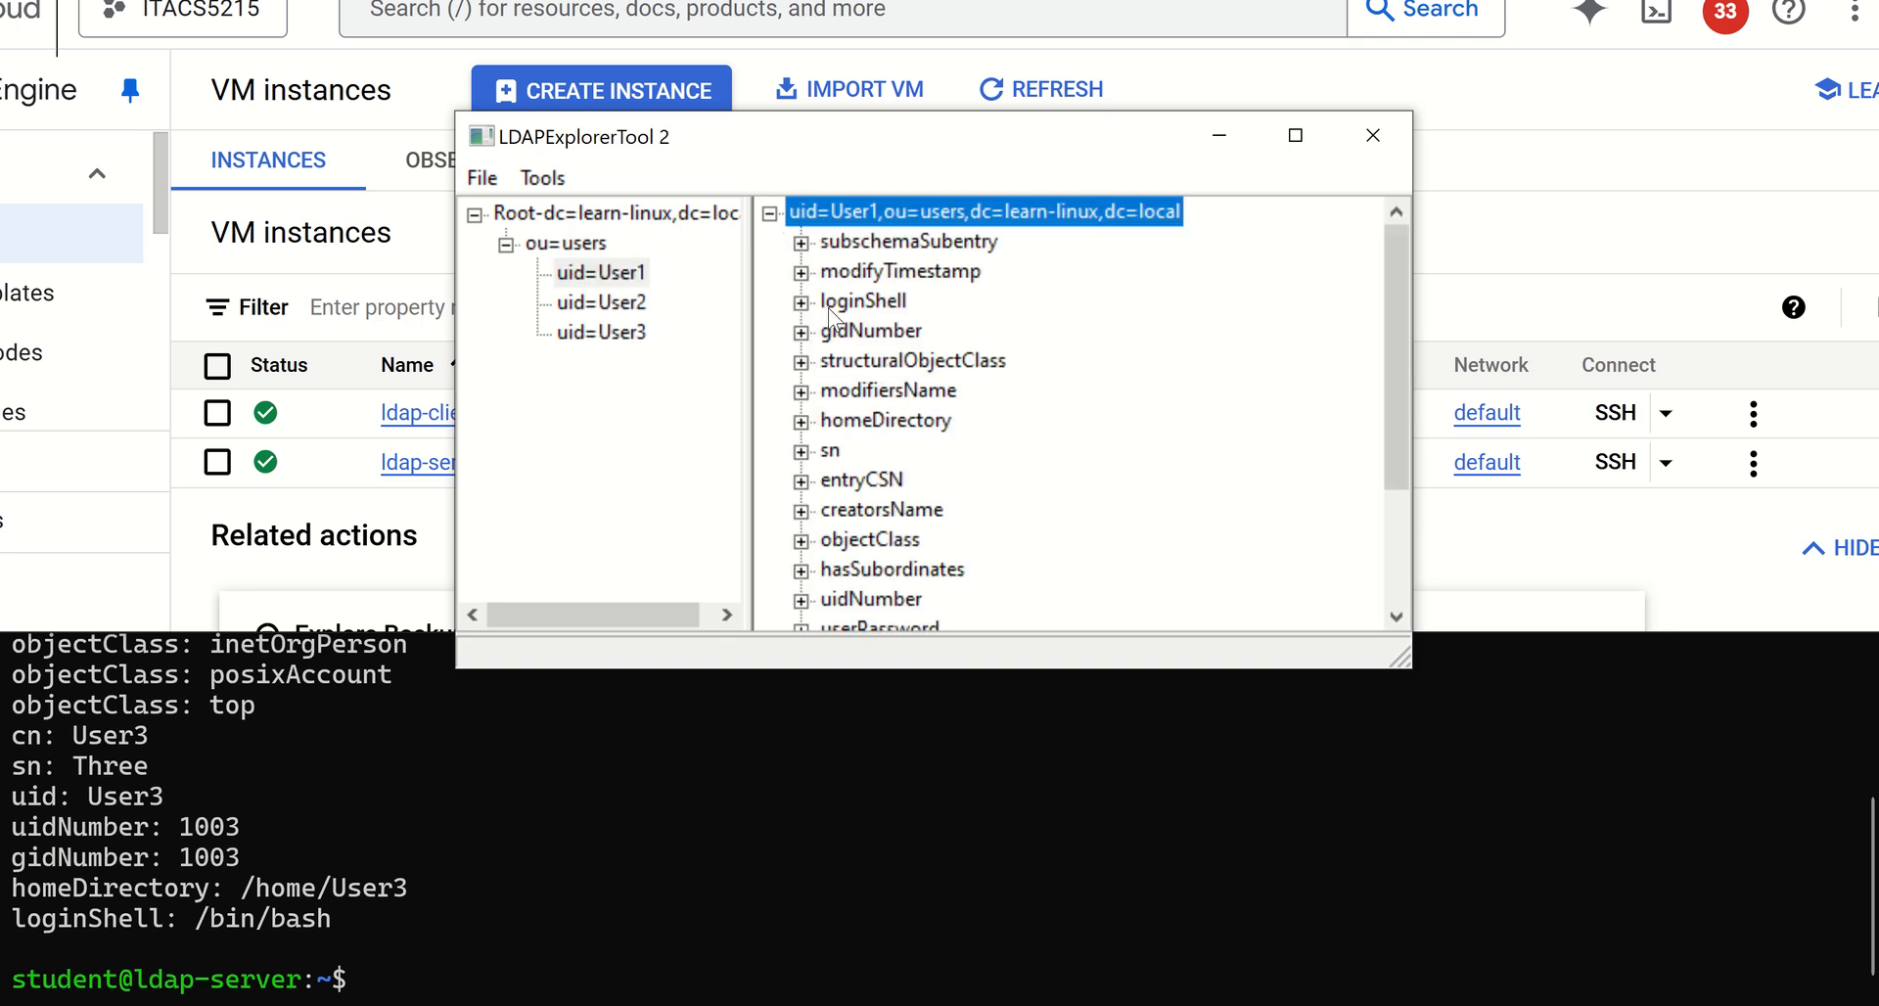
left_click(801, 303)
left_click(858, 362)
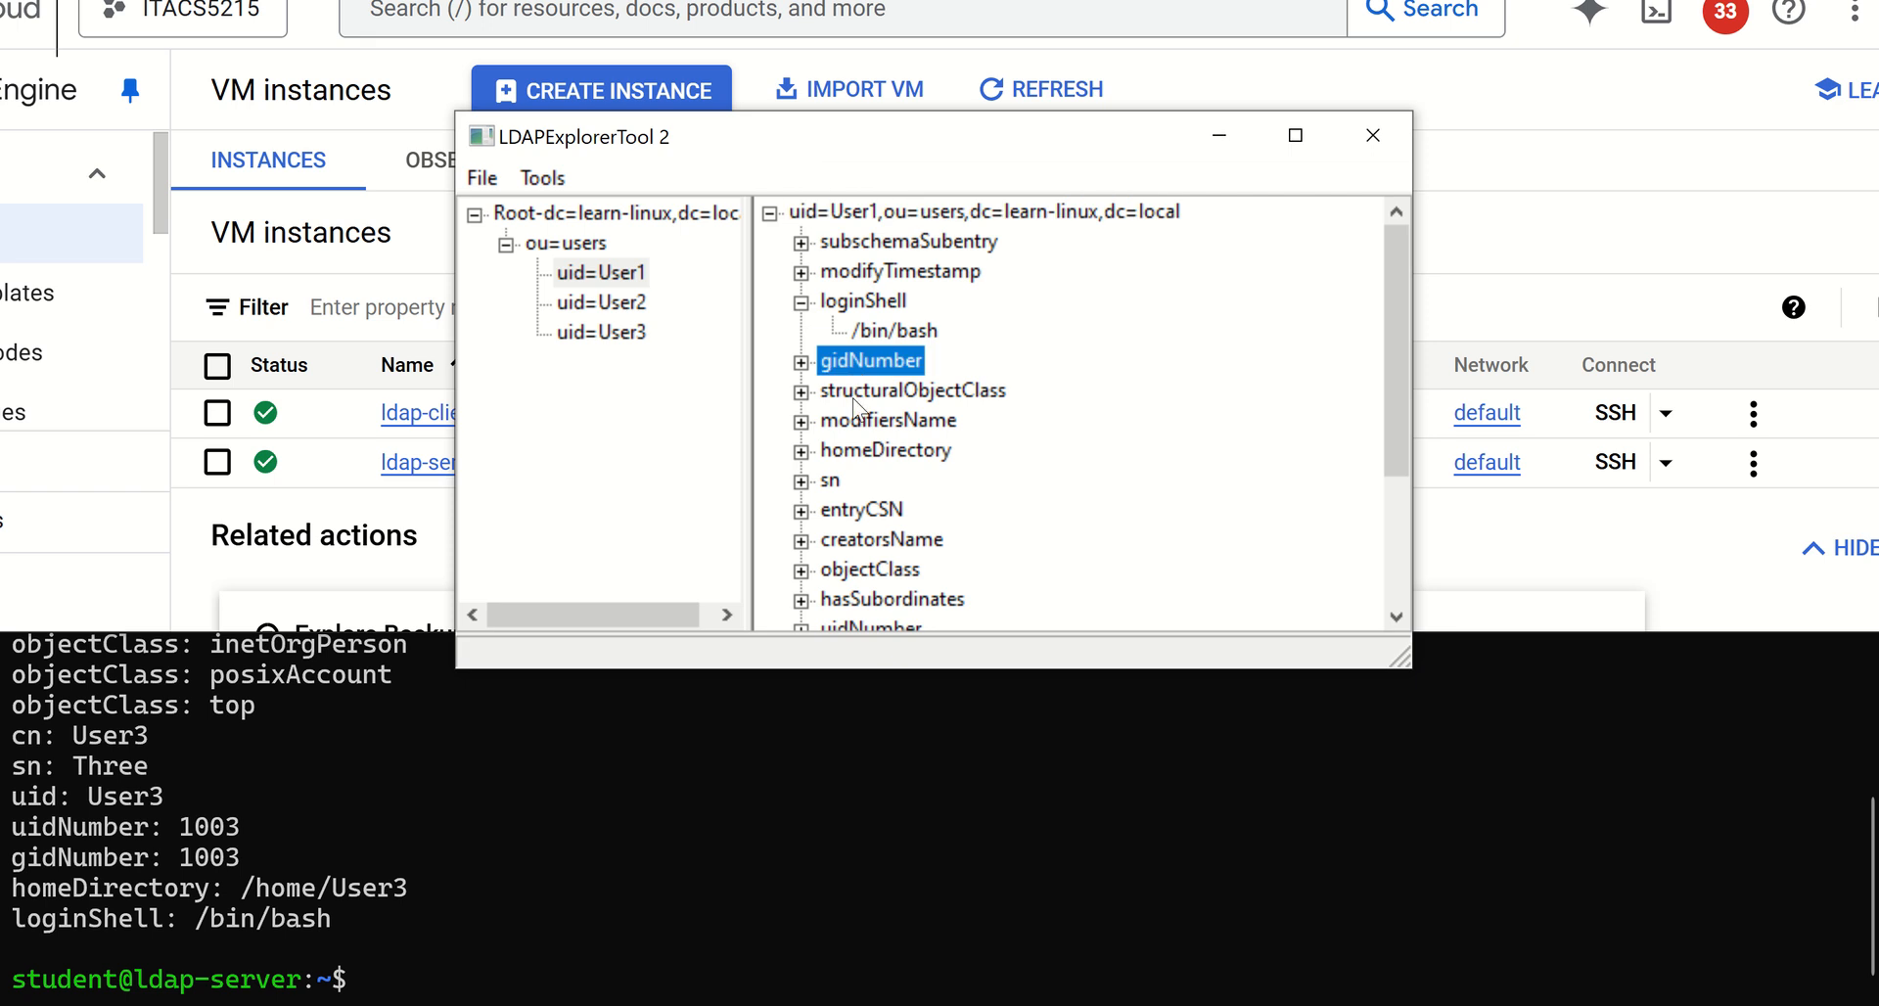
left_click(830, 481)
left_click(834, 510)
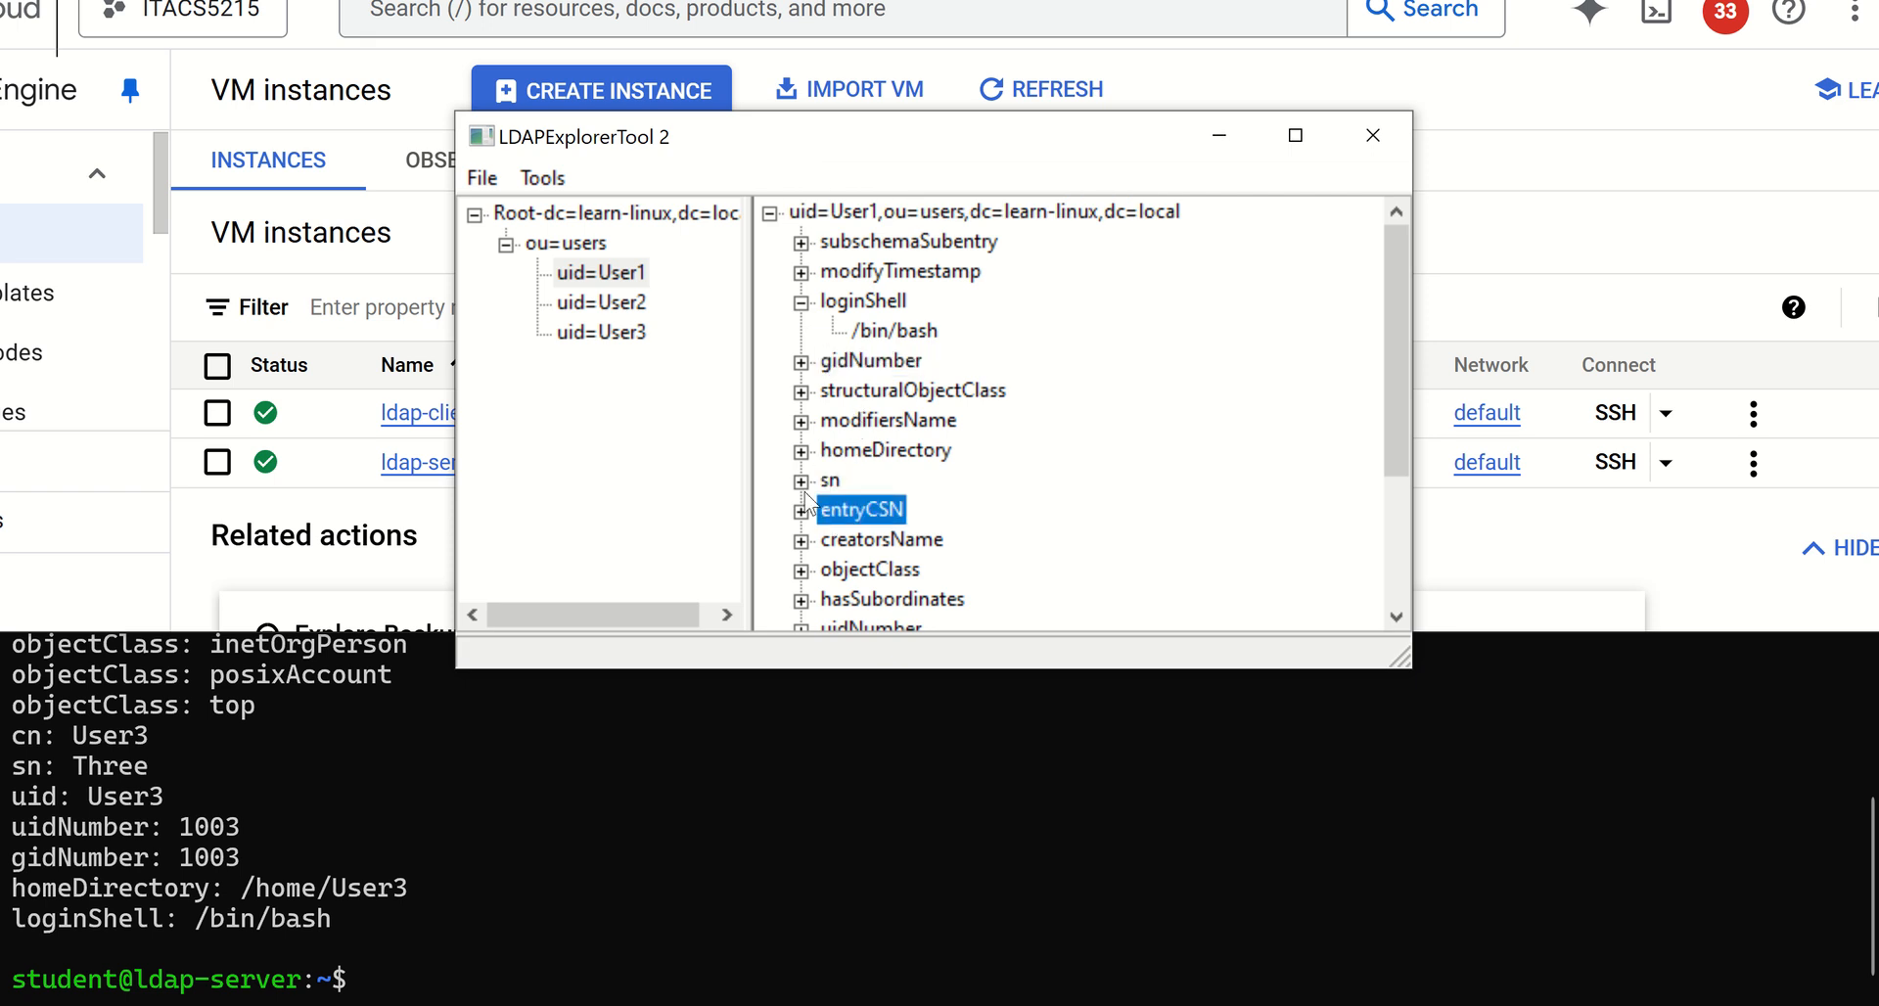
left_click(800, 481)
scroll(967, 445, "down", 3)
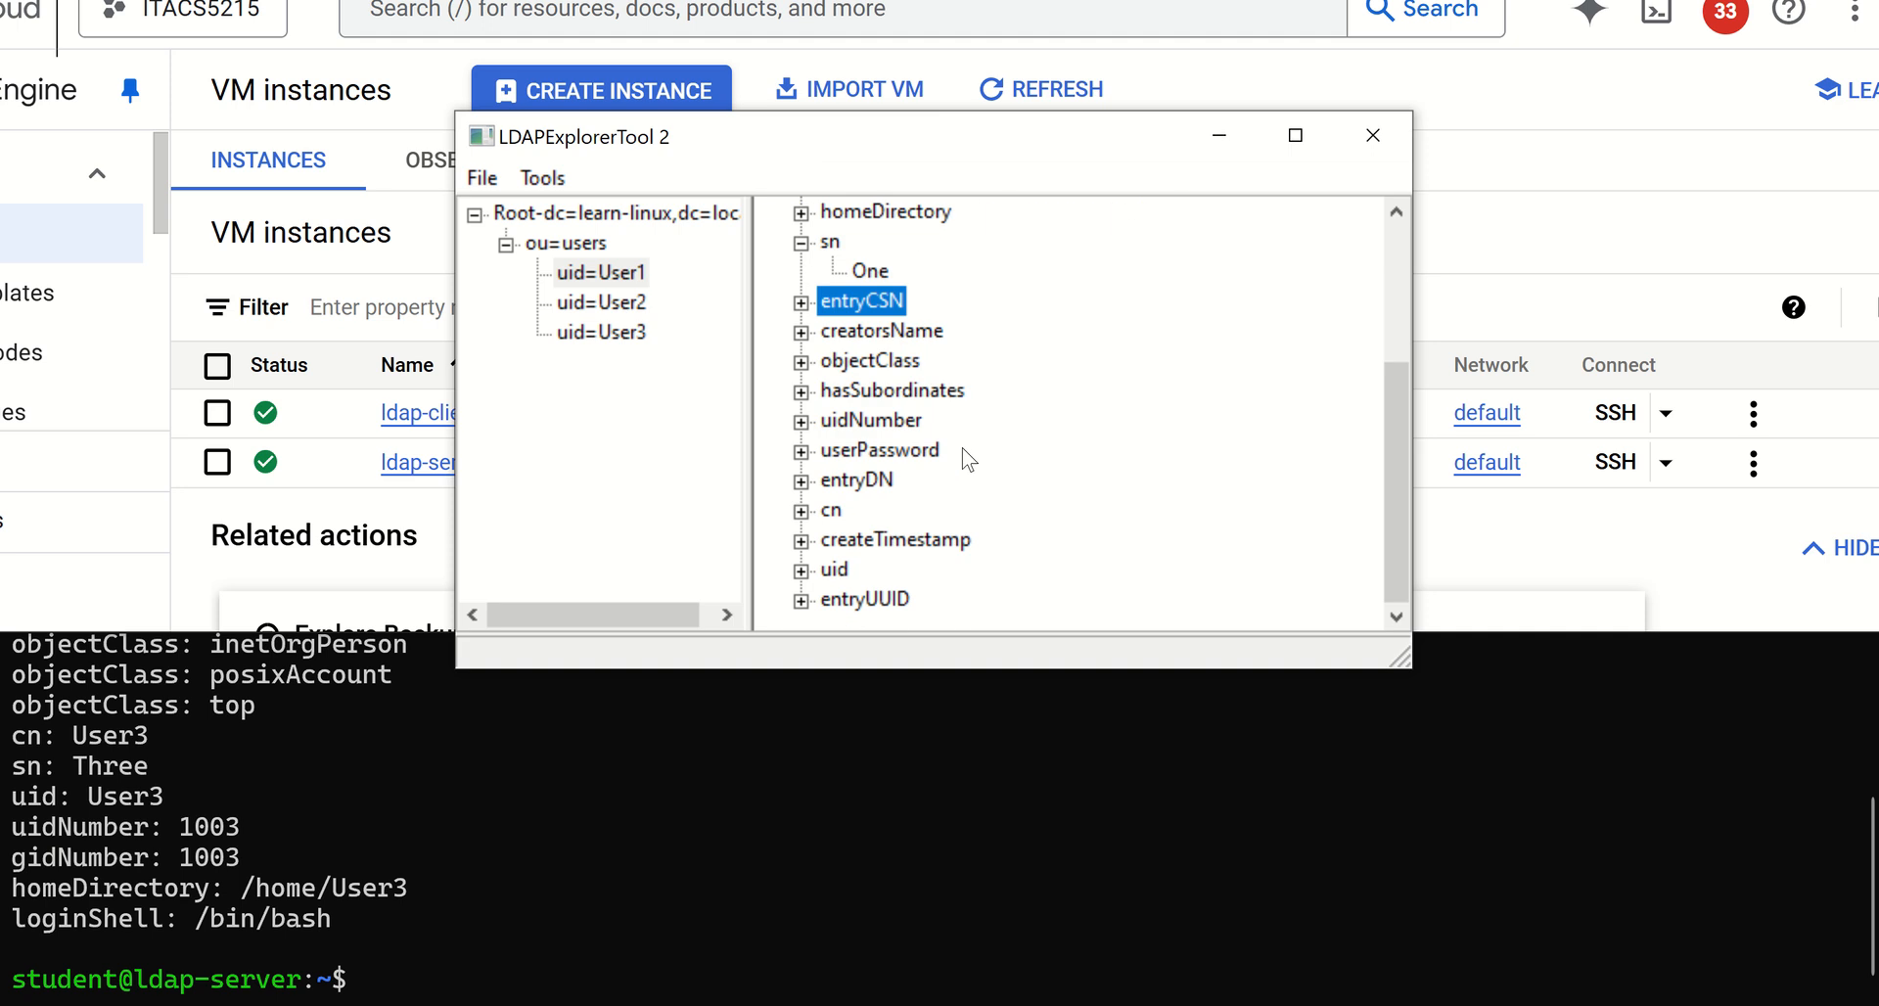
scroll(967, 470, "up", 3)
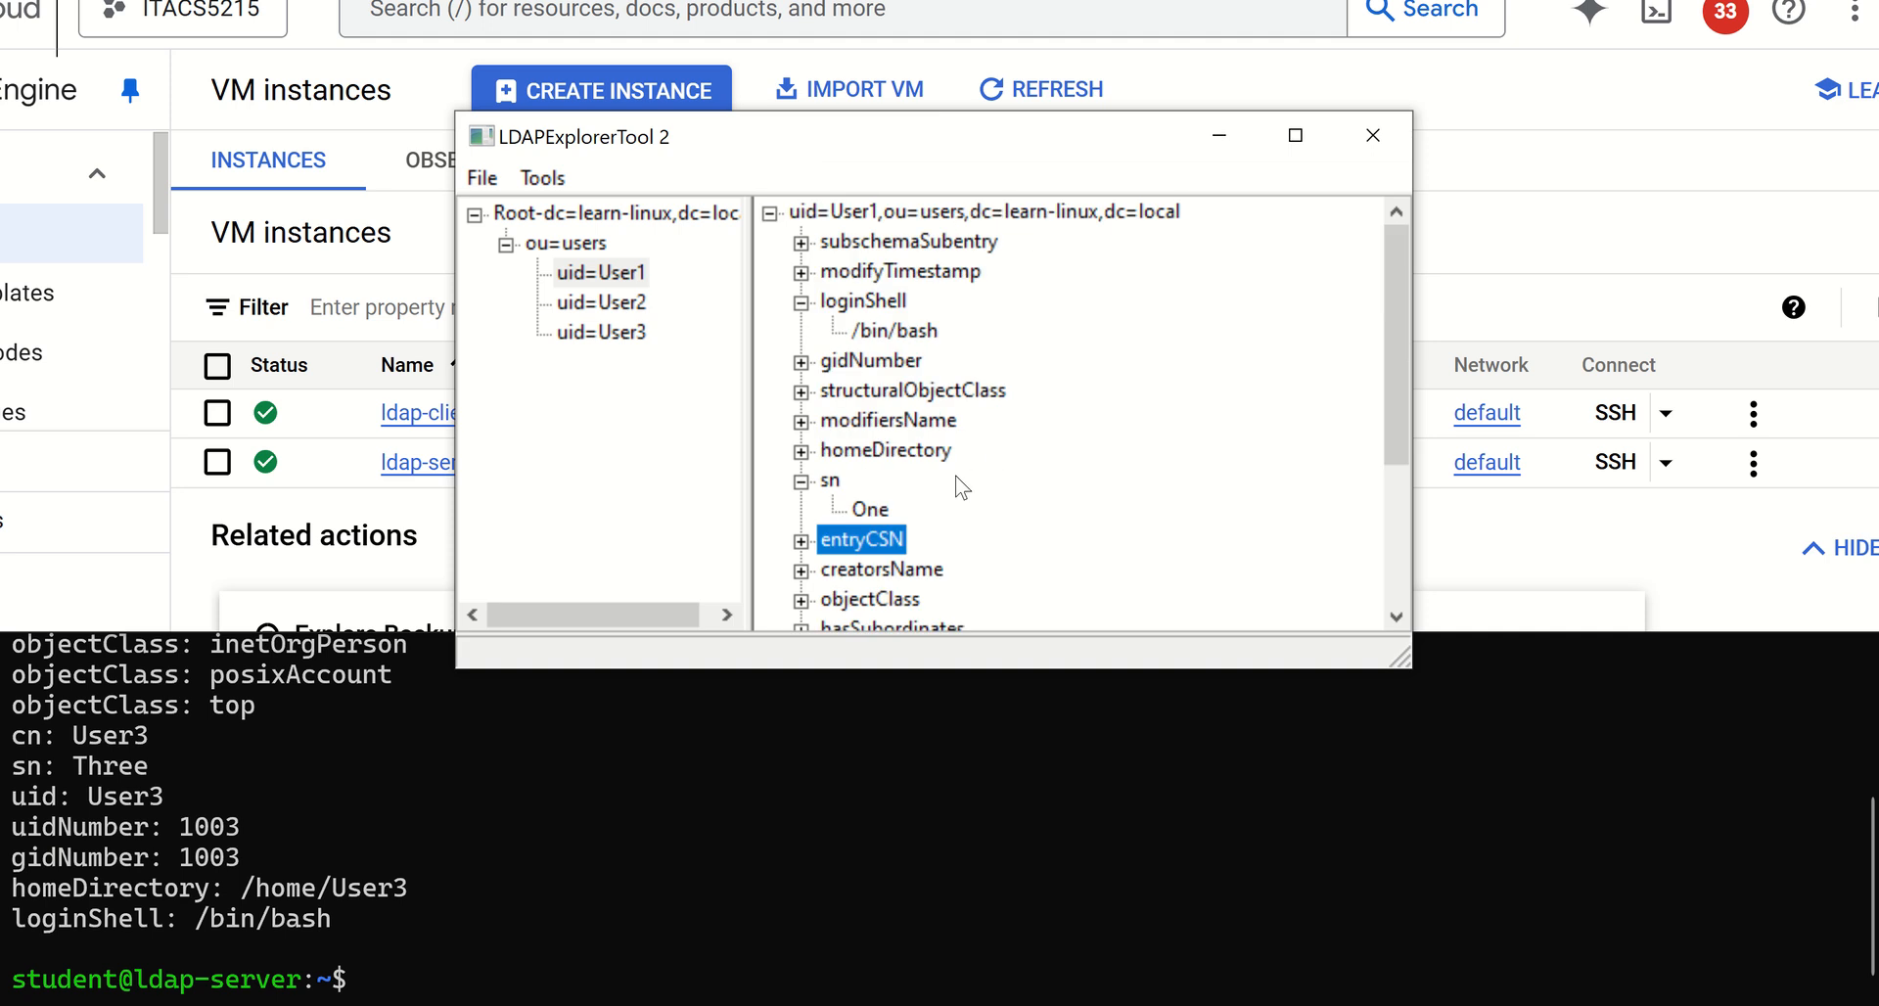